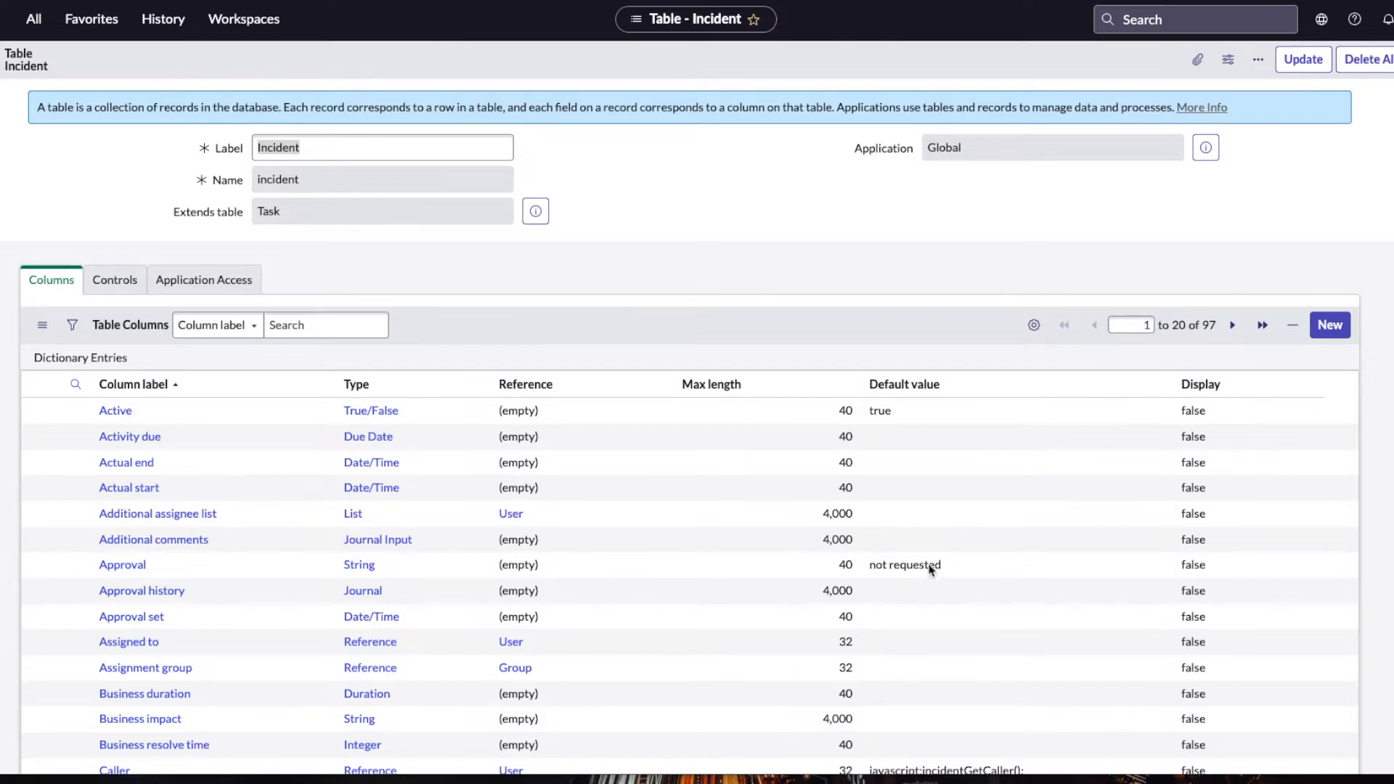
Step: Review the Incident table's columns and their types across the first three pages of dictionary entries
scroll(931, 564, "down", 5)
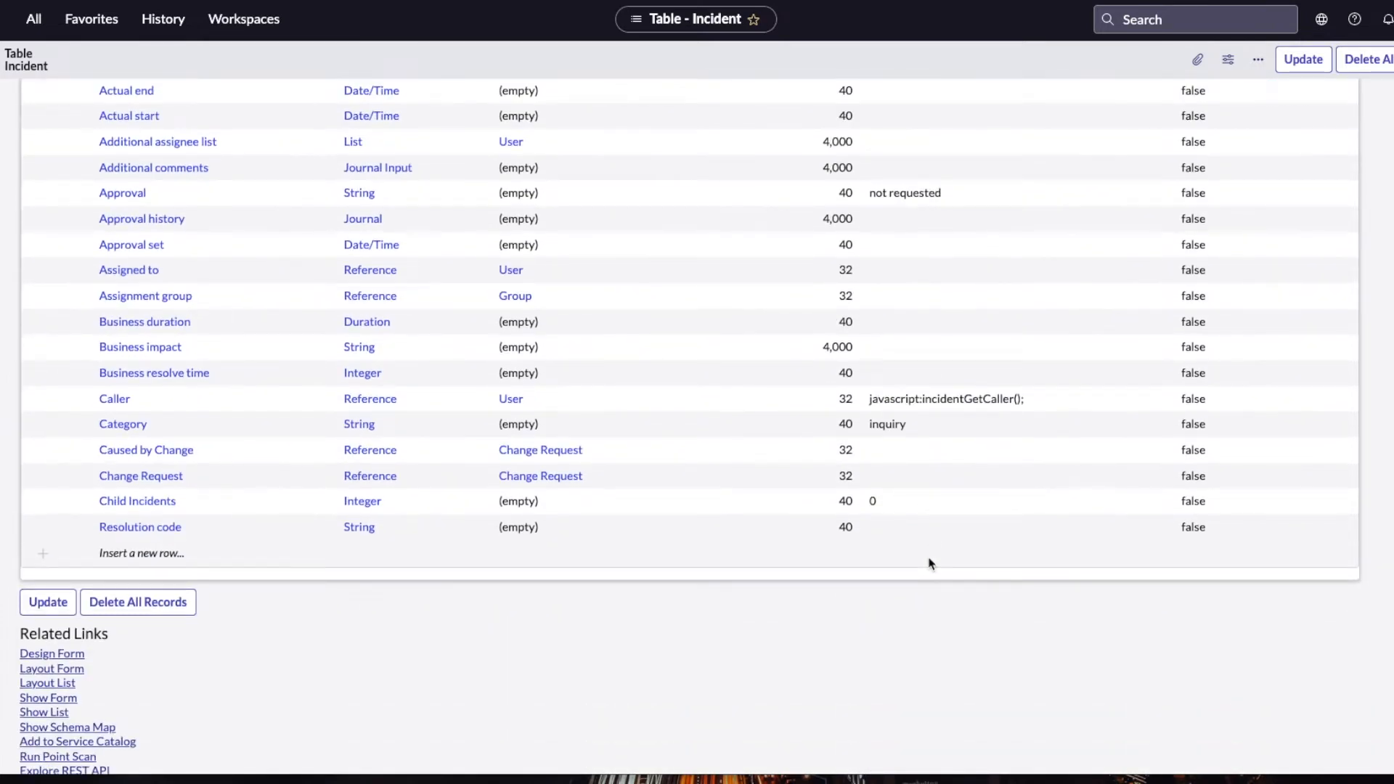
scroll(931, 565, "up", 3)
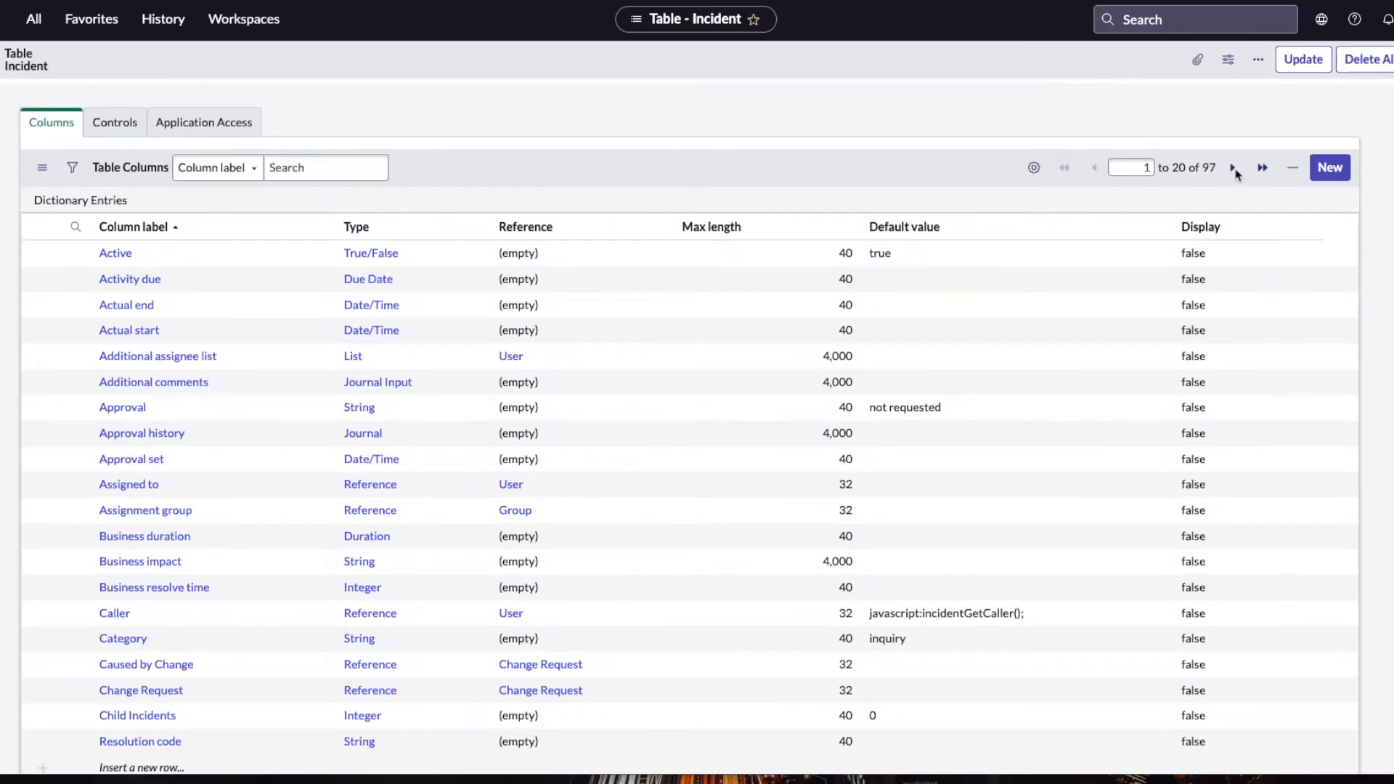
left_click(1234, 170)
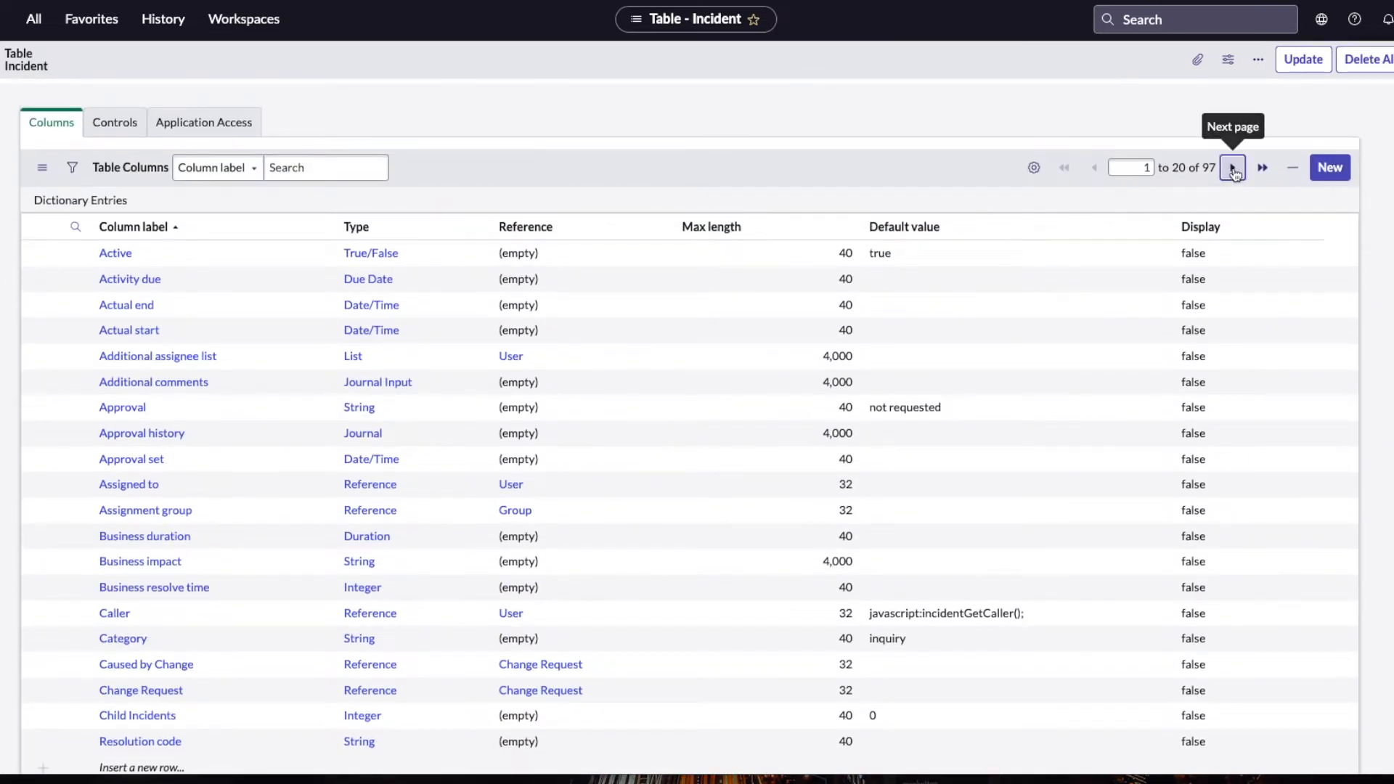
left_click(1234, 169)
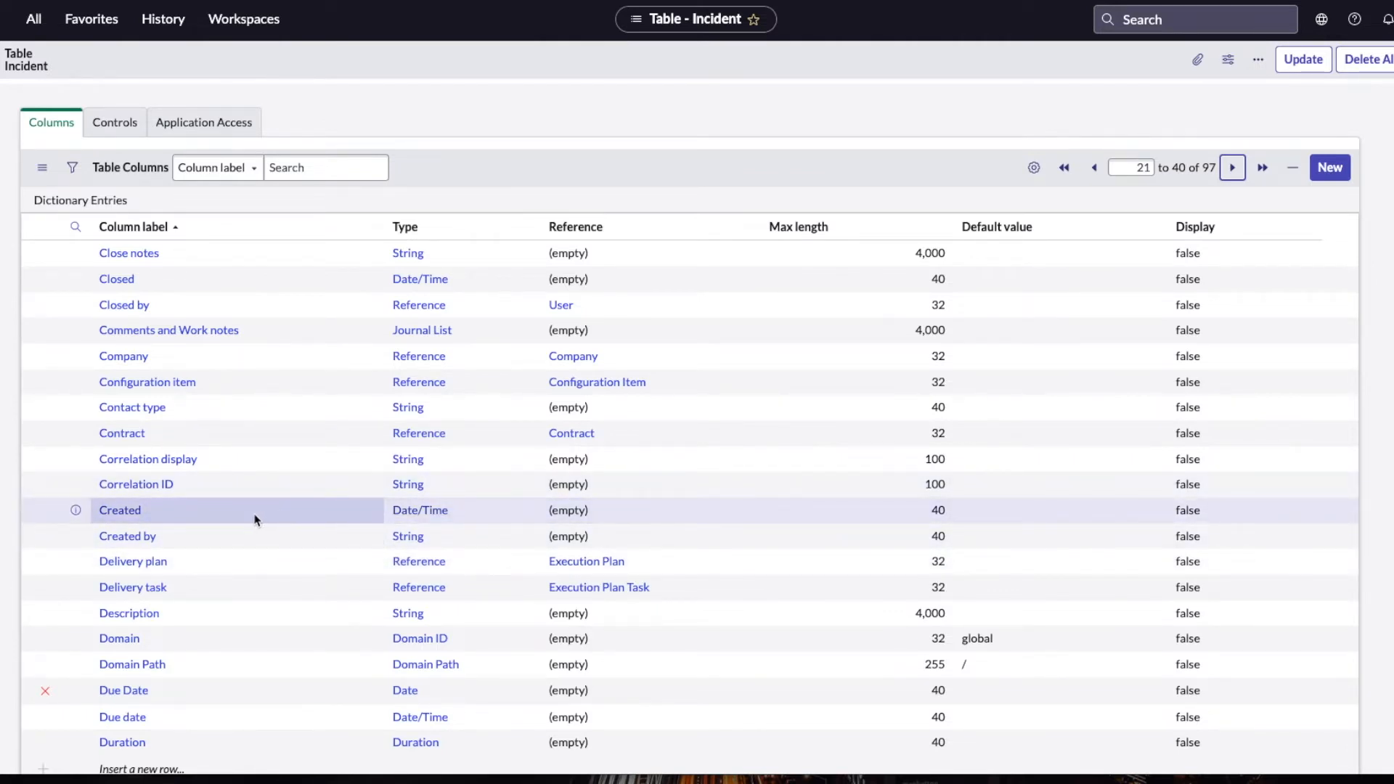
scroll(255, 520, "down", 2)
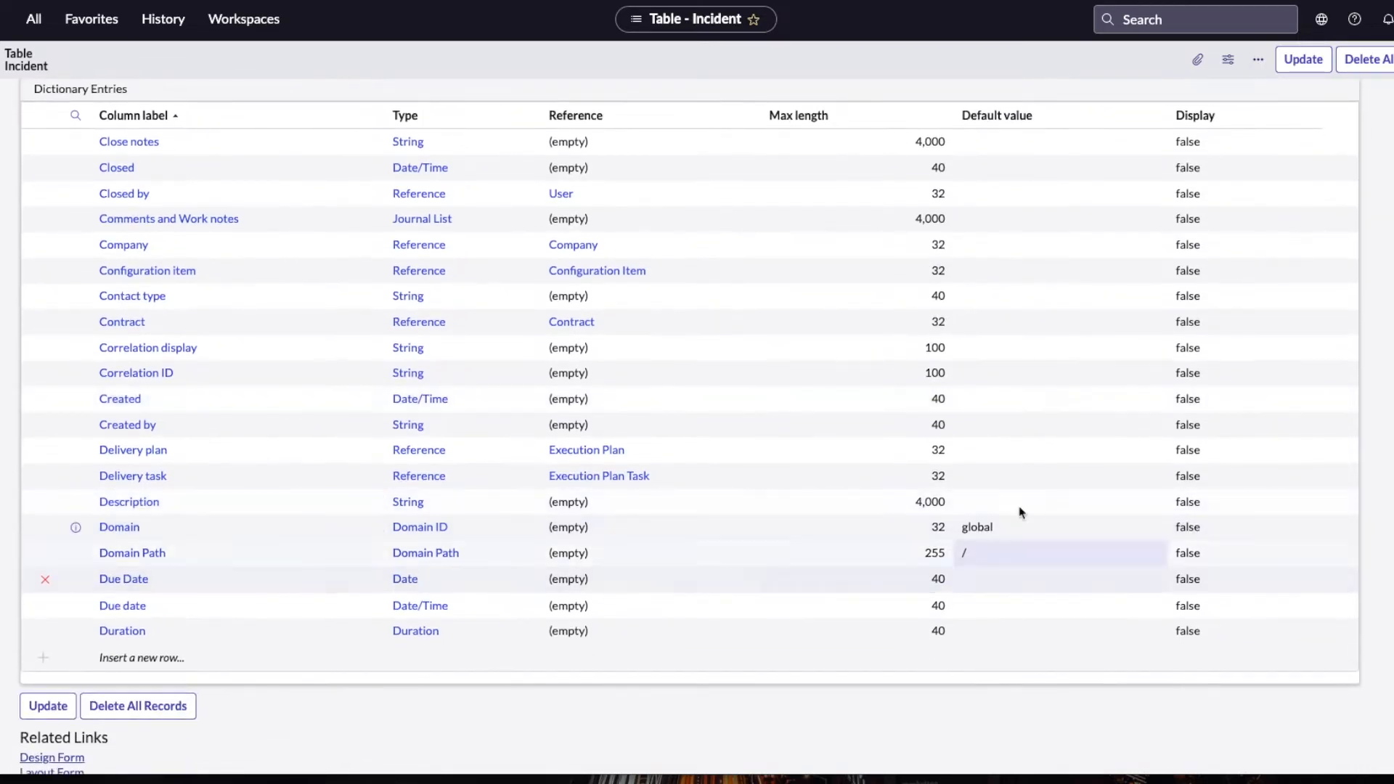
scroll(1232, 347, "up", 4)
left_click(1232, 325)
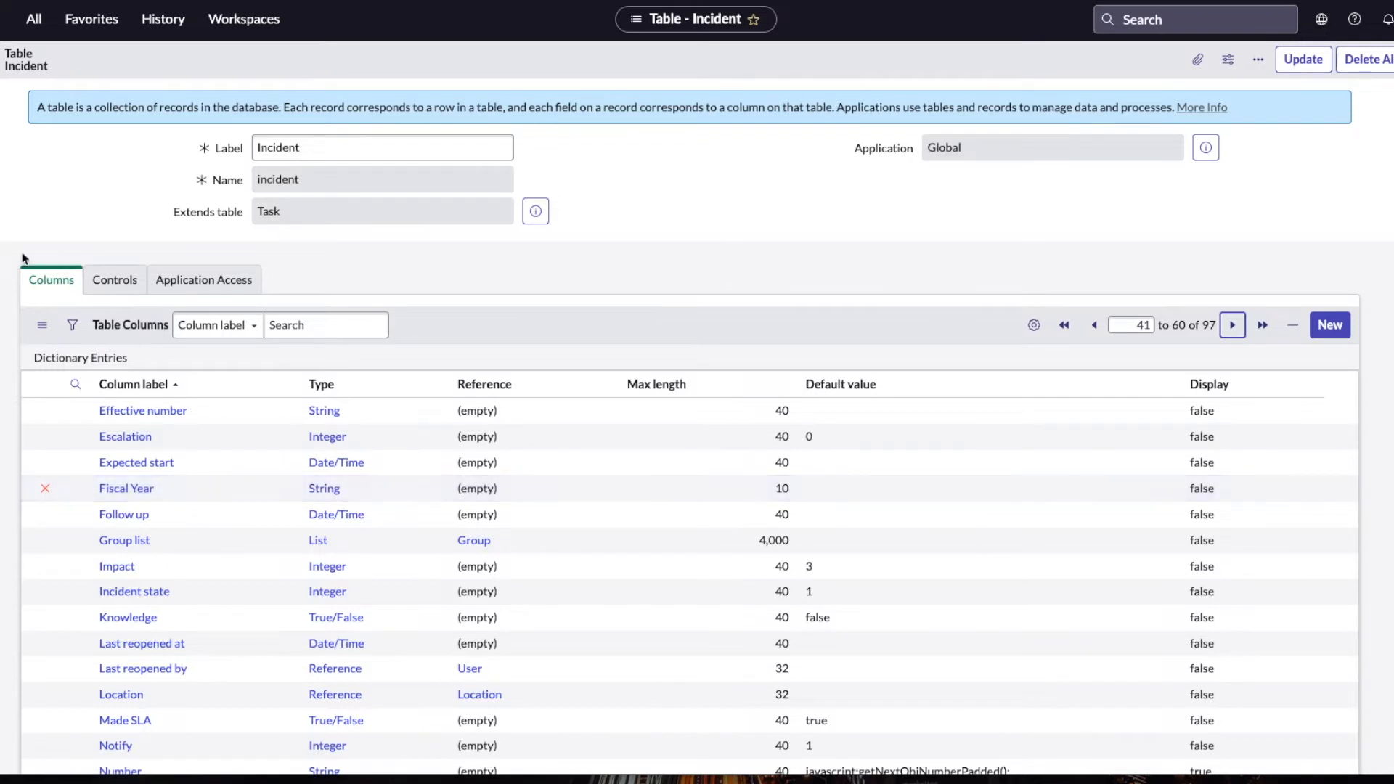
Step: Find the Service Desk Incidents list through the navigator and open incident INC0009009
left_click(33, 19)
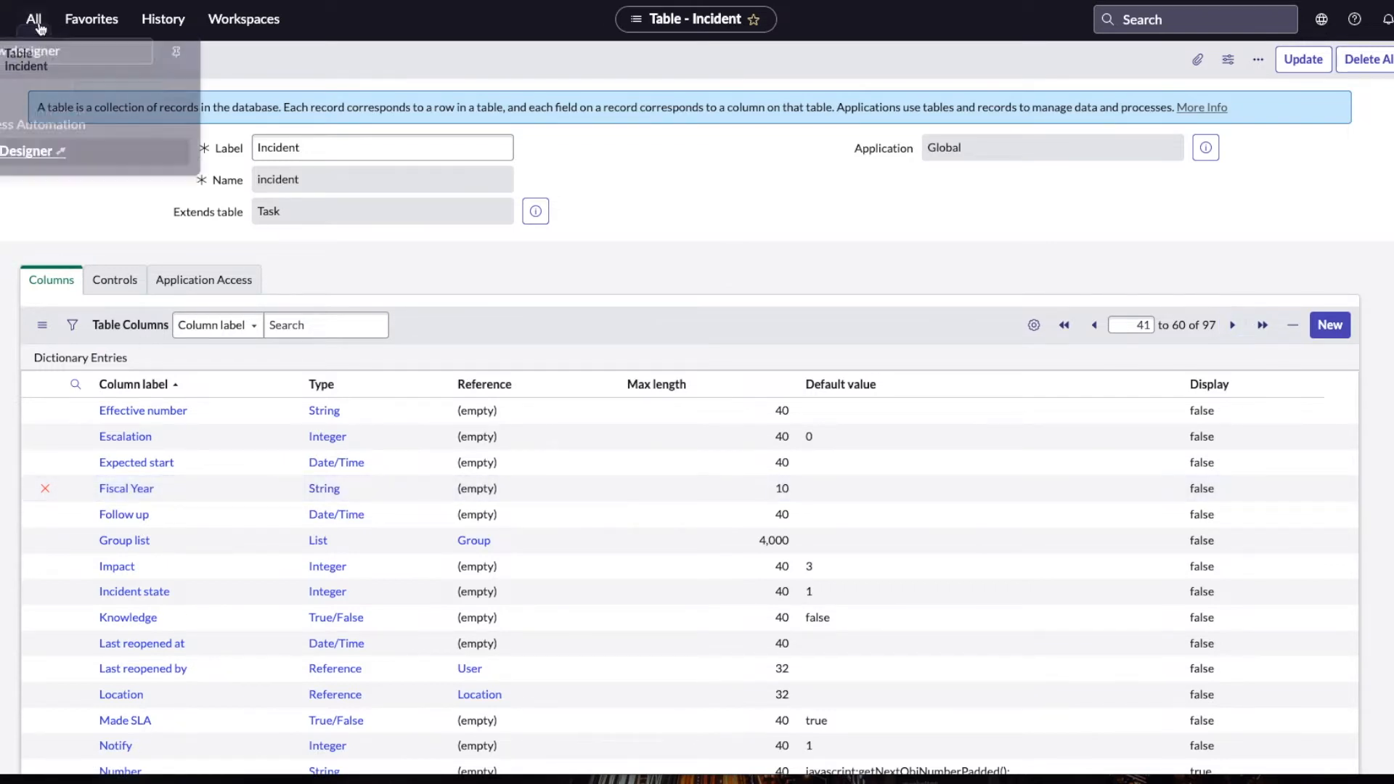
left_click(72, 67)
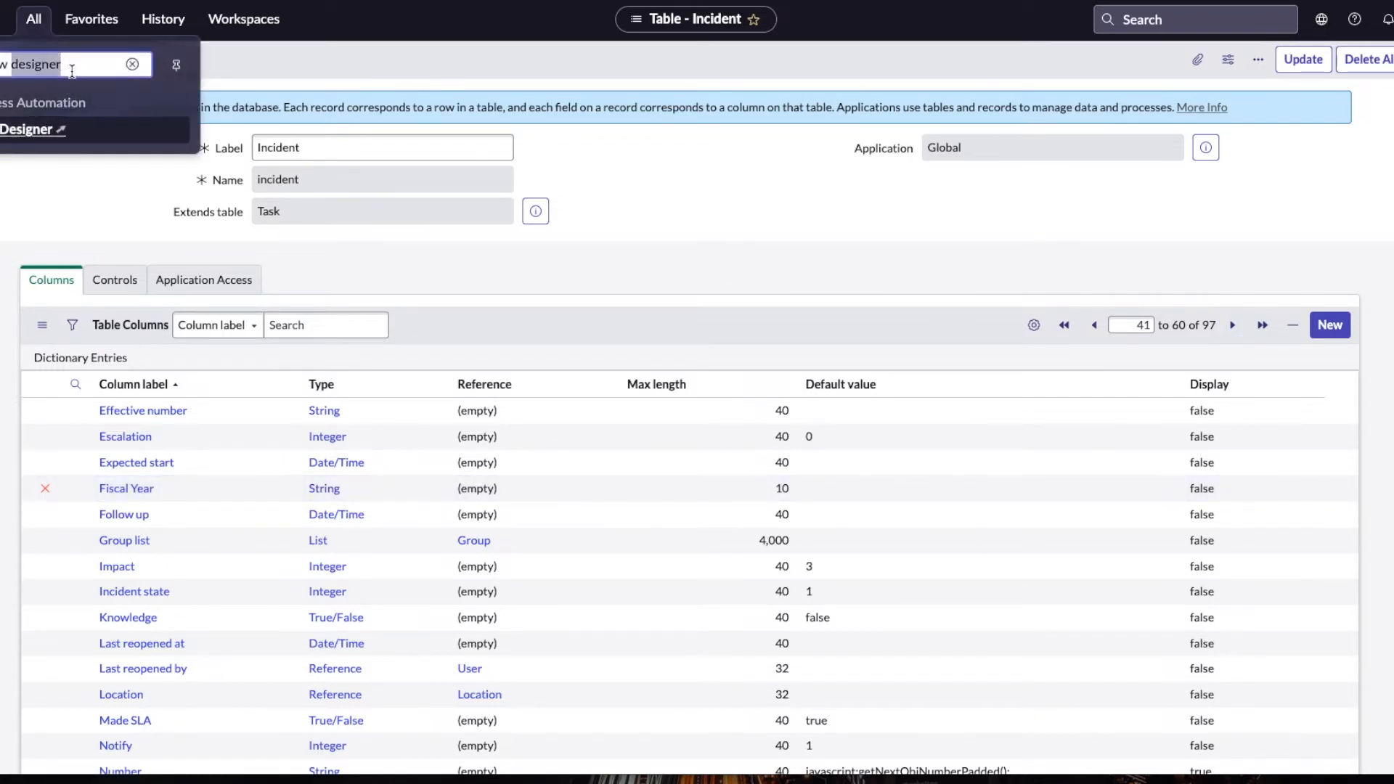
type("incidnet")
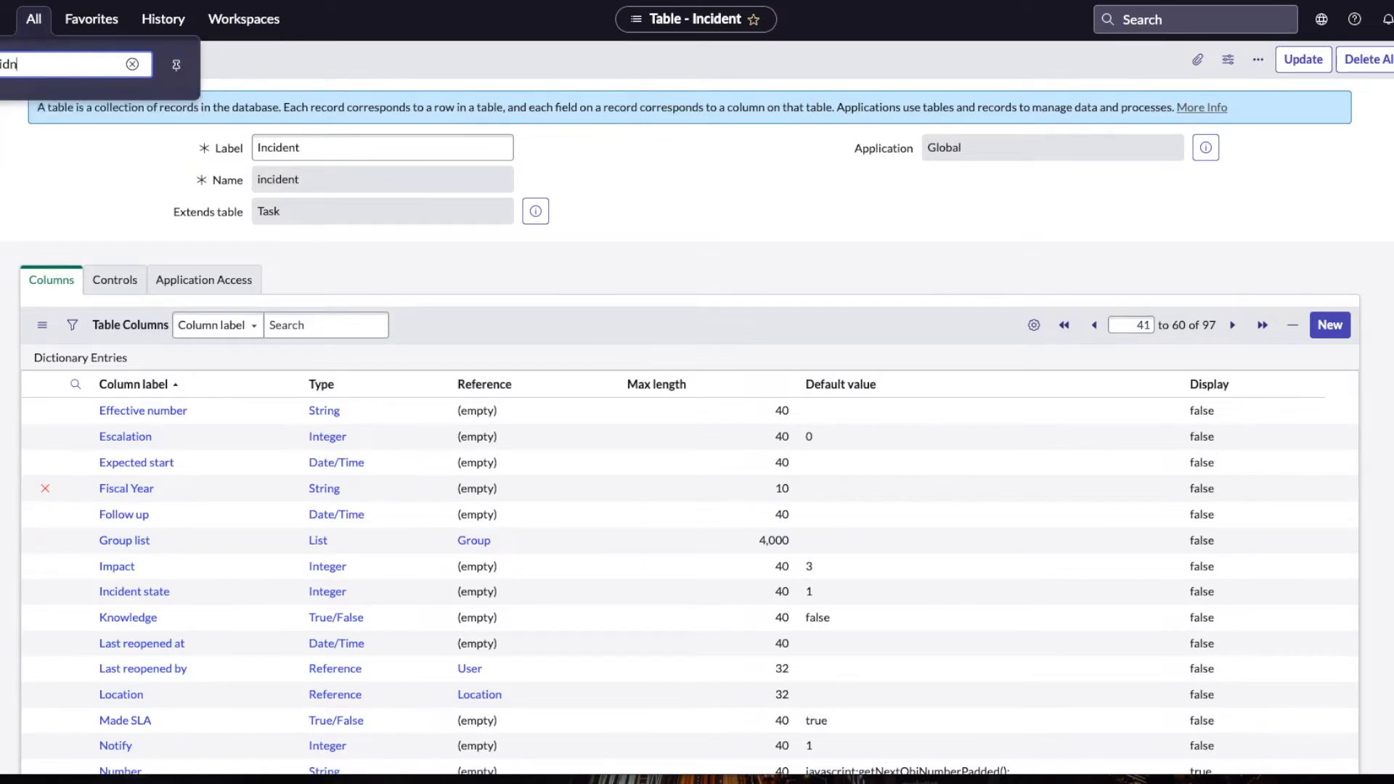
key("BackSpace")
type("e")
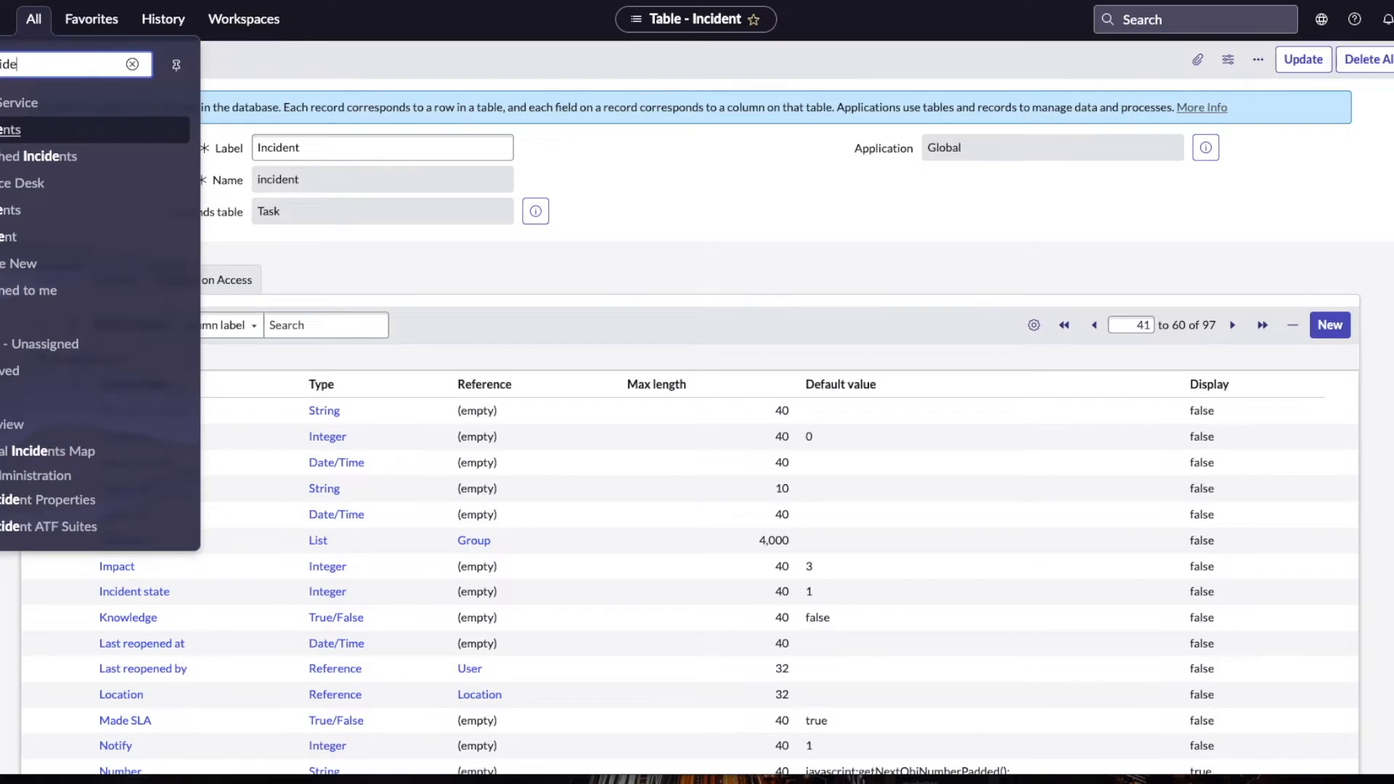
left_click(6, 212)
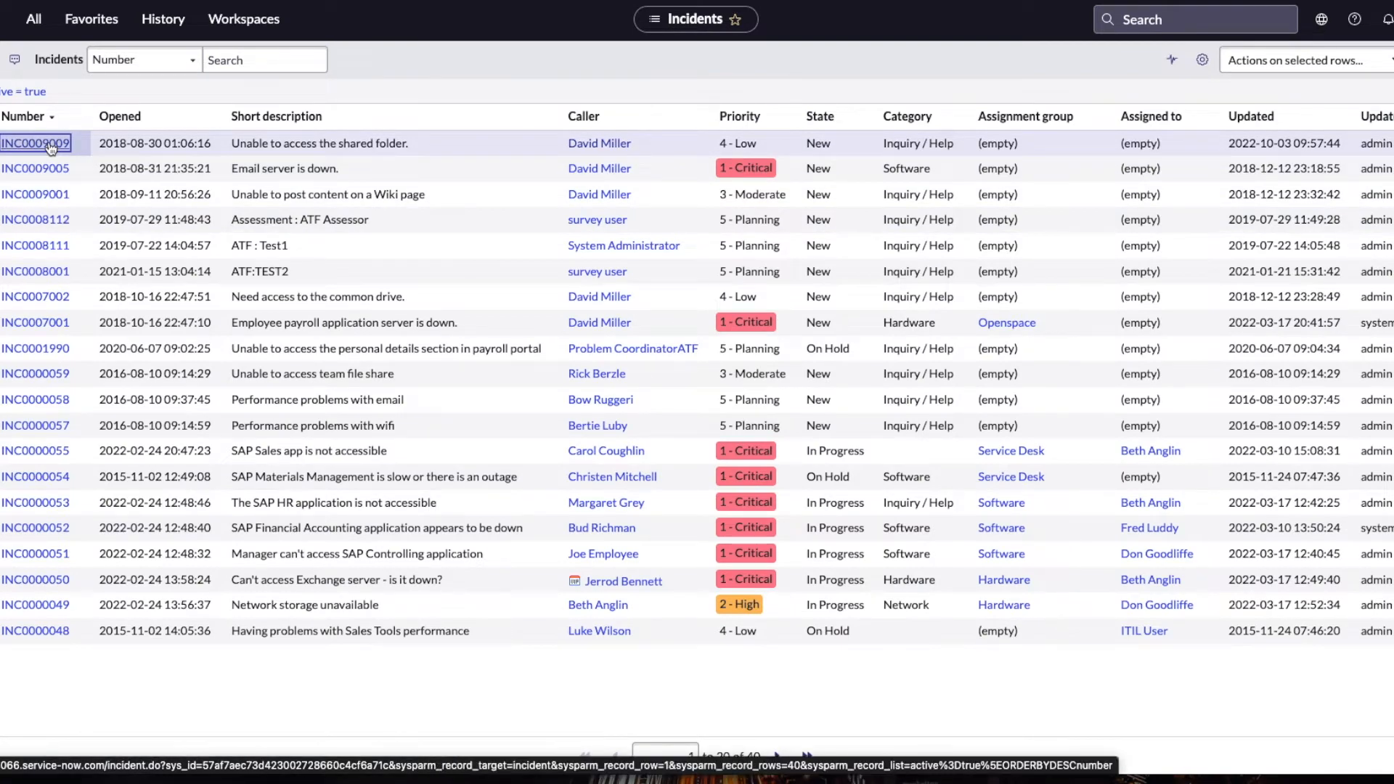
left_click(35, 143)
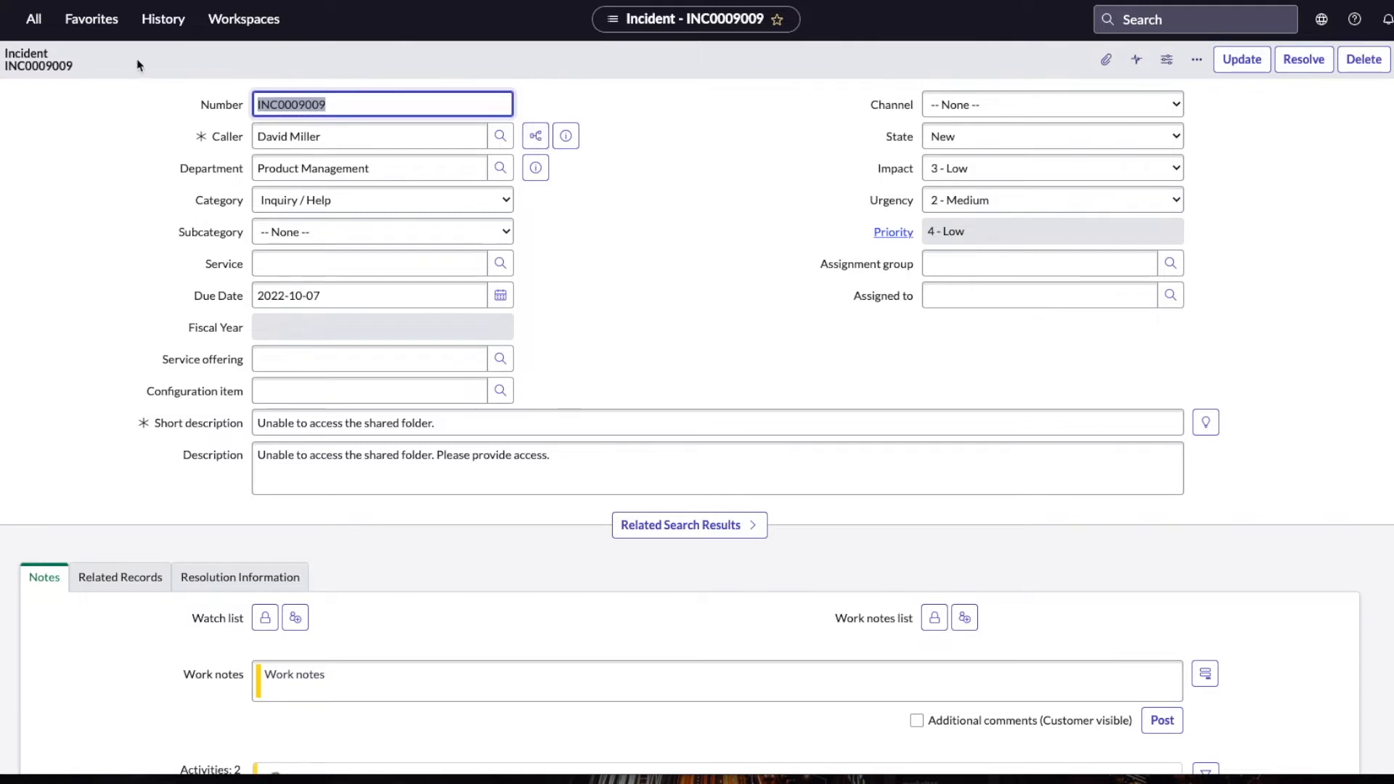
Step: Search the navigator for flow designer and open Flow Designer
left_click(35, 19)
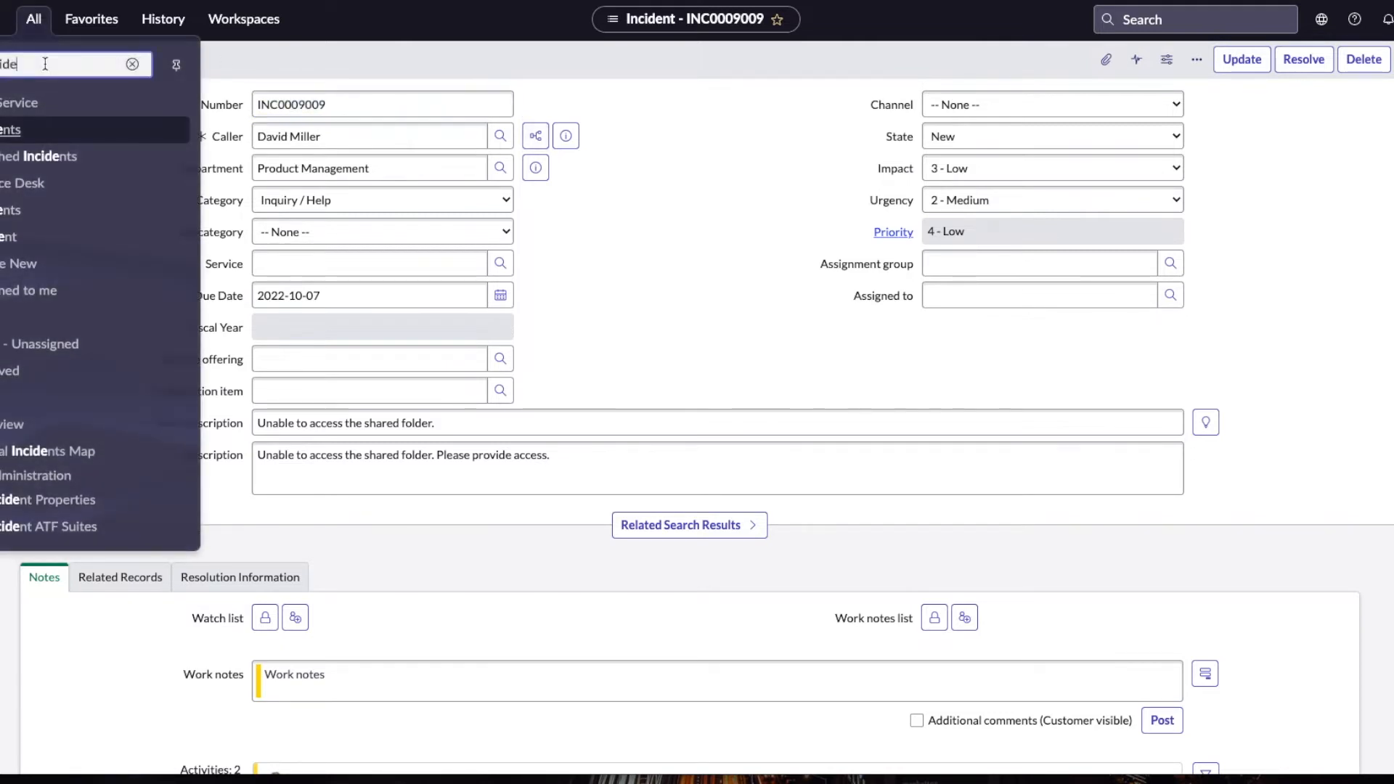
type("flow desi")
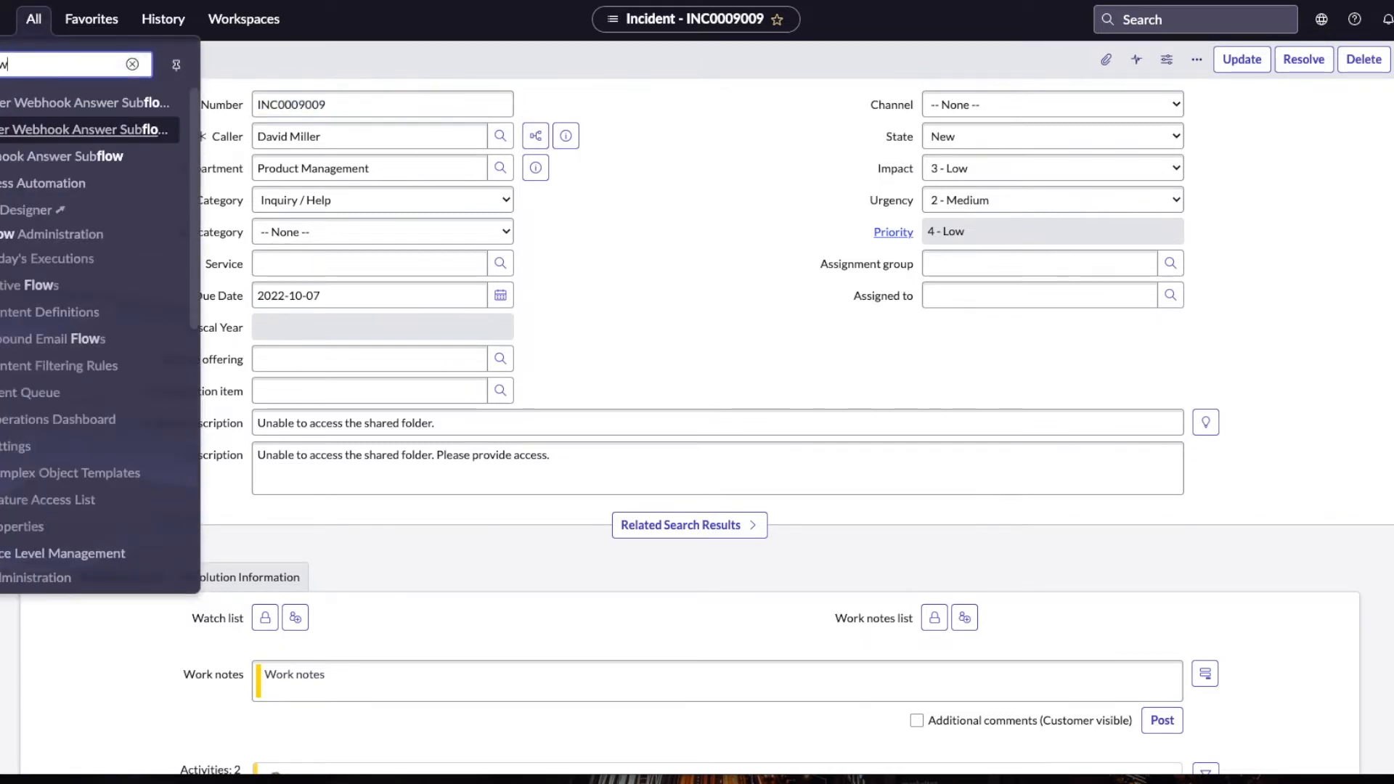
type("gner")
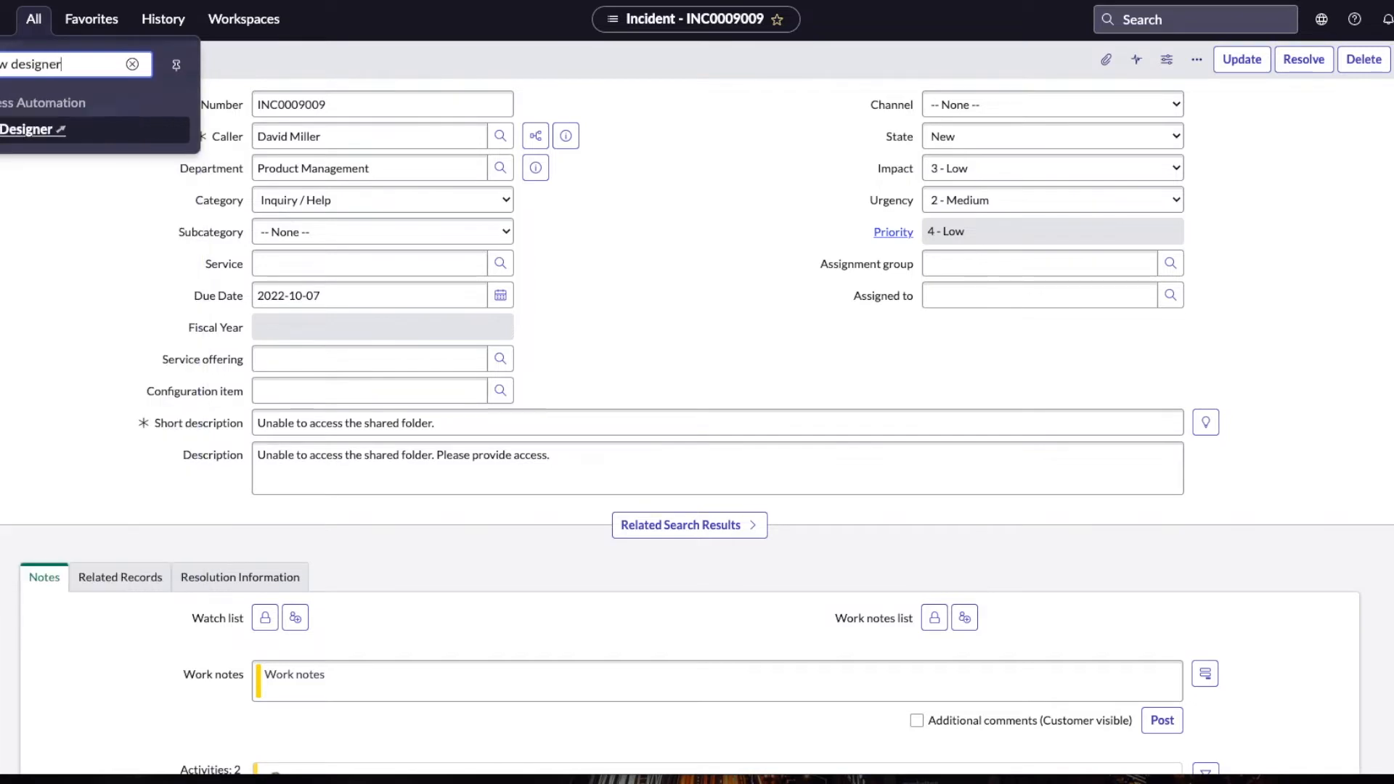
left_click(26, 129)
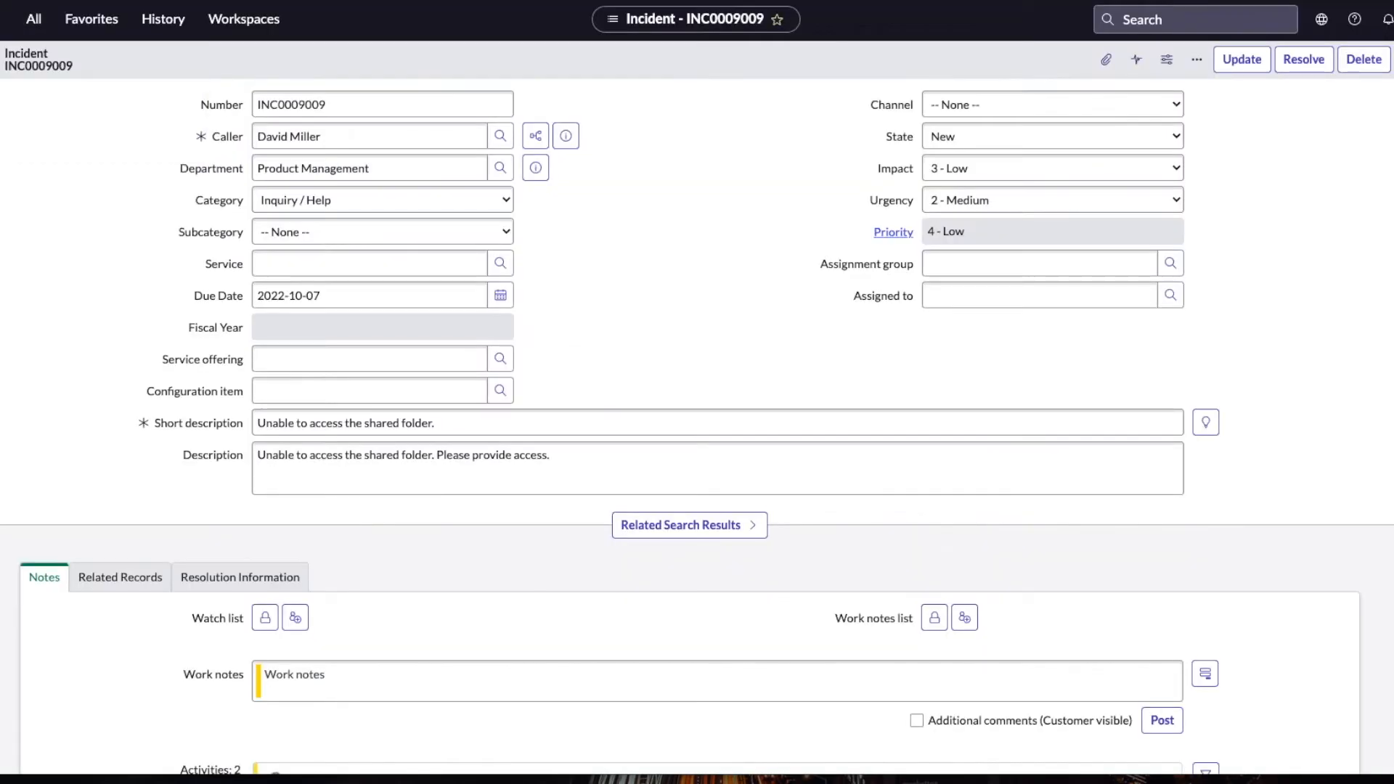
Step: Open the incident form's layout configuration and add the Created field to the selected fields
right_click(661, 64)
mouse_move(710, 314)
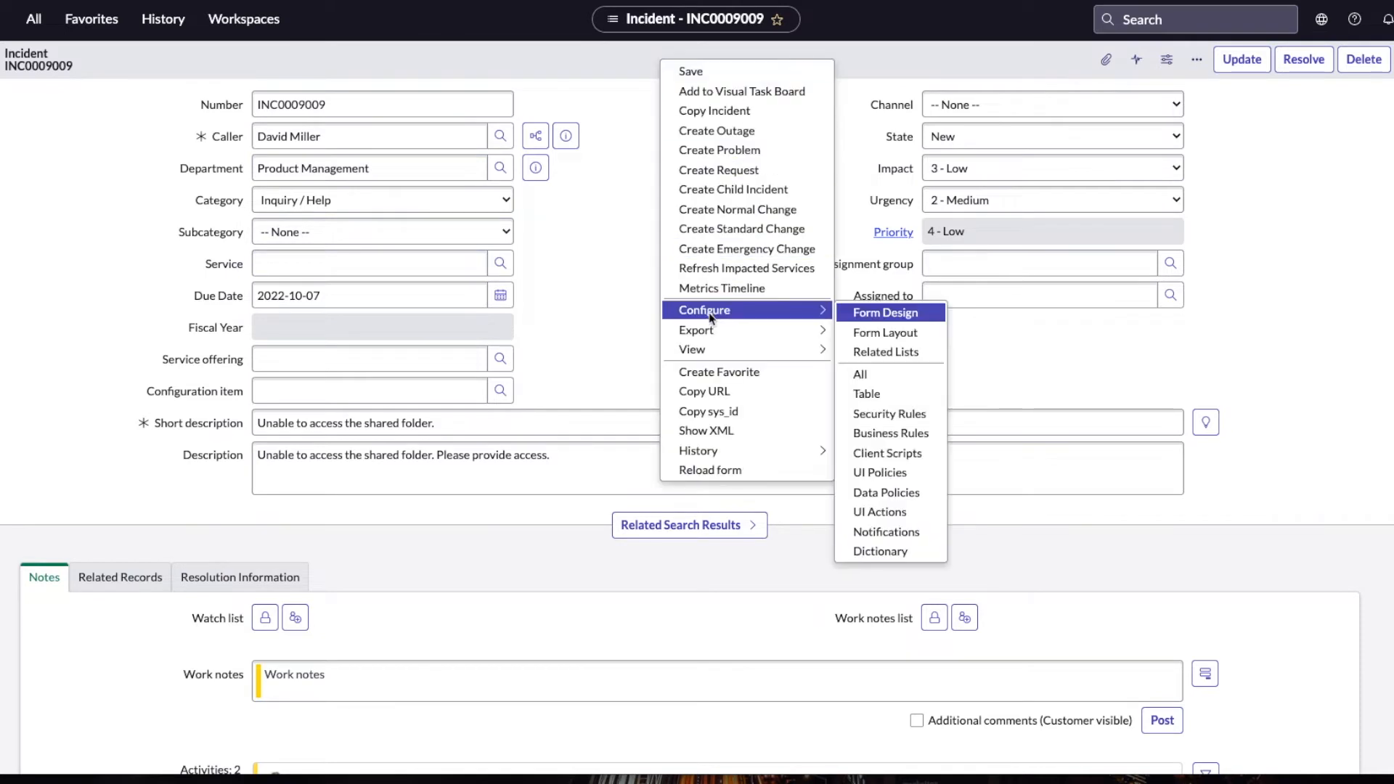
left_click(904, 333)
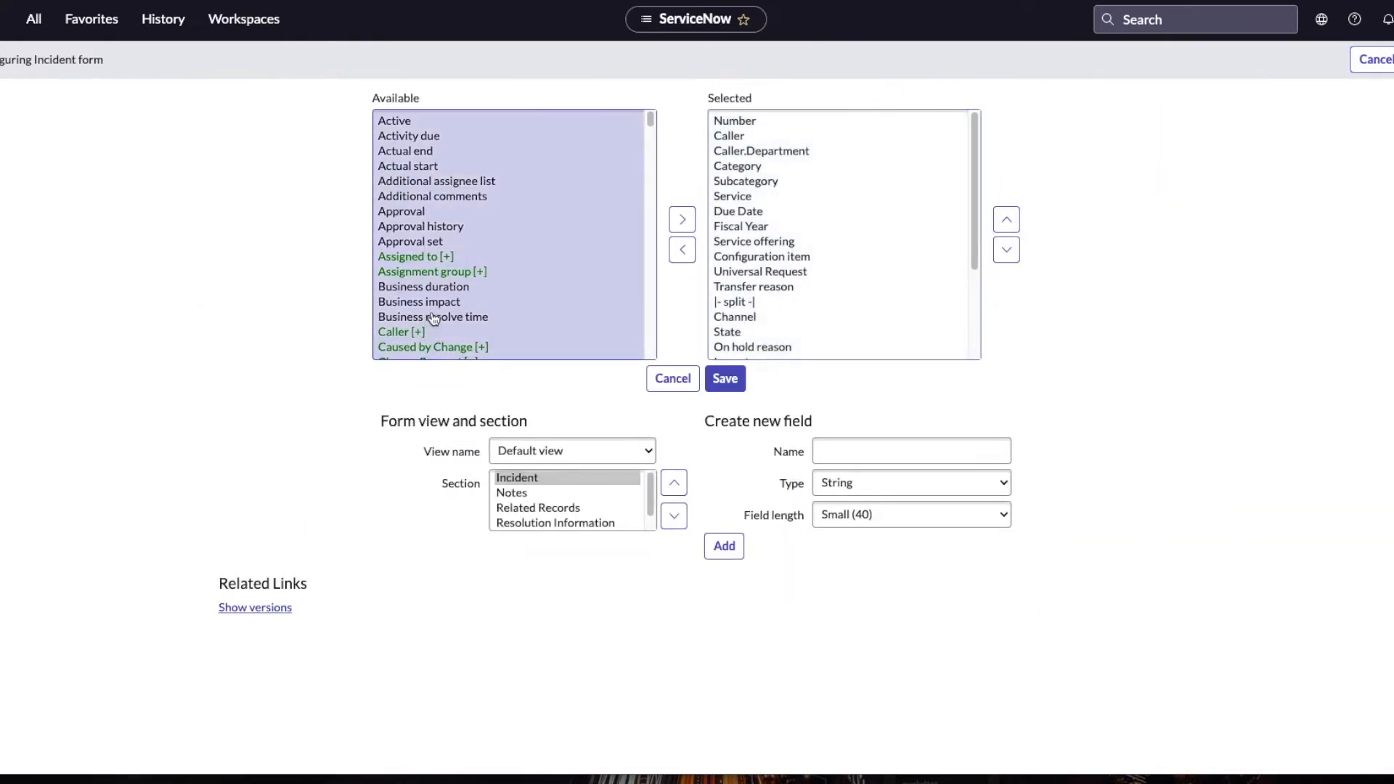
left_click(427, 320)
scroll(429, 331, "down", 5)
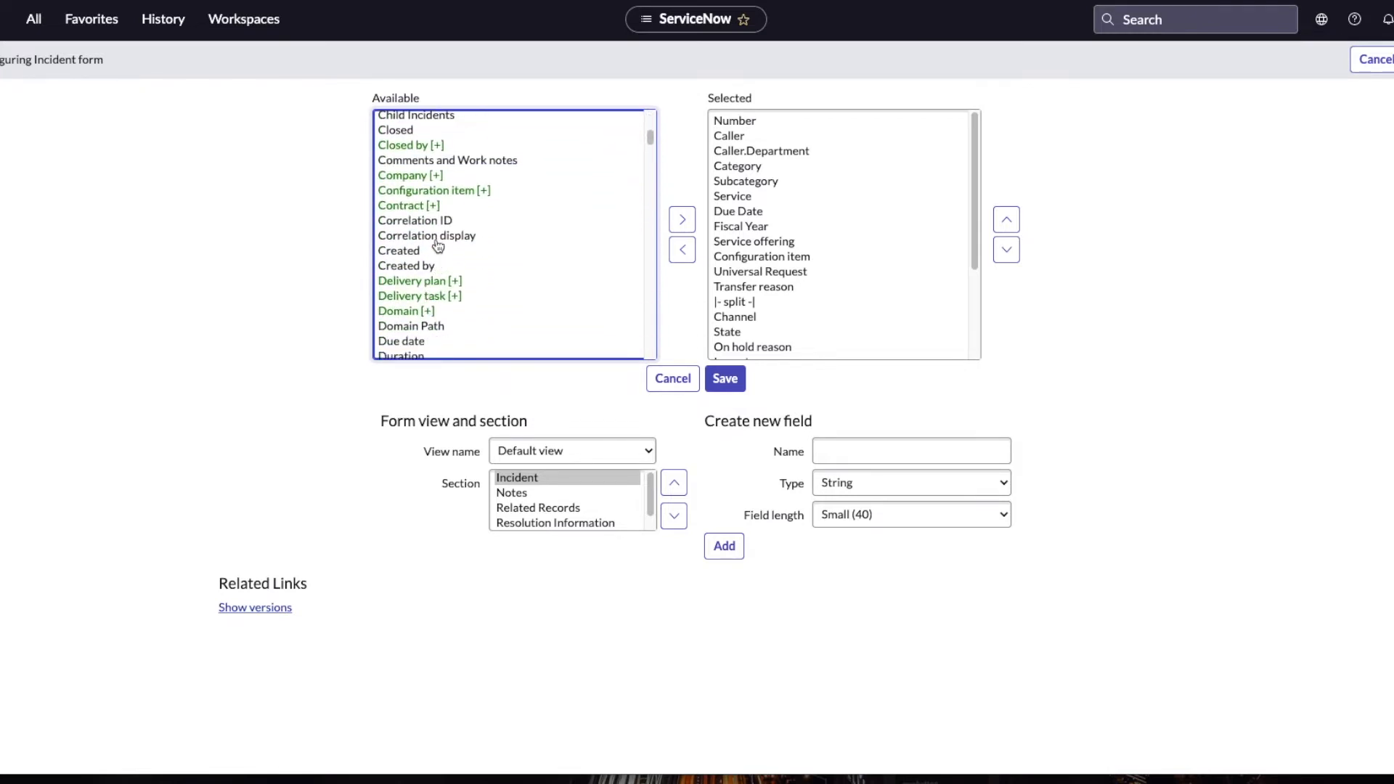
double_click(421, 252)
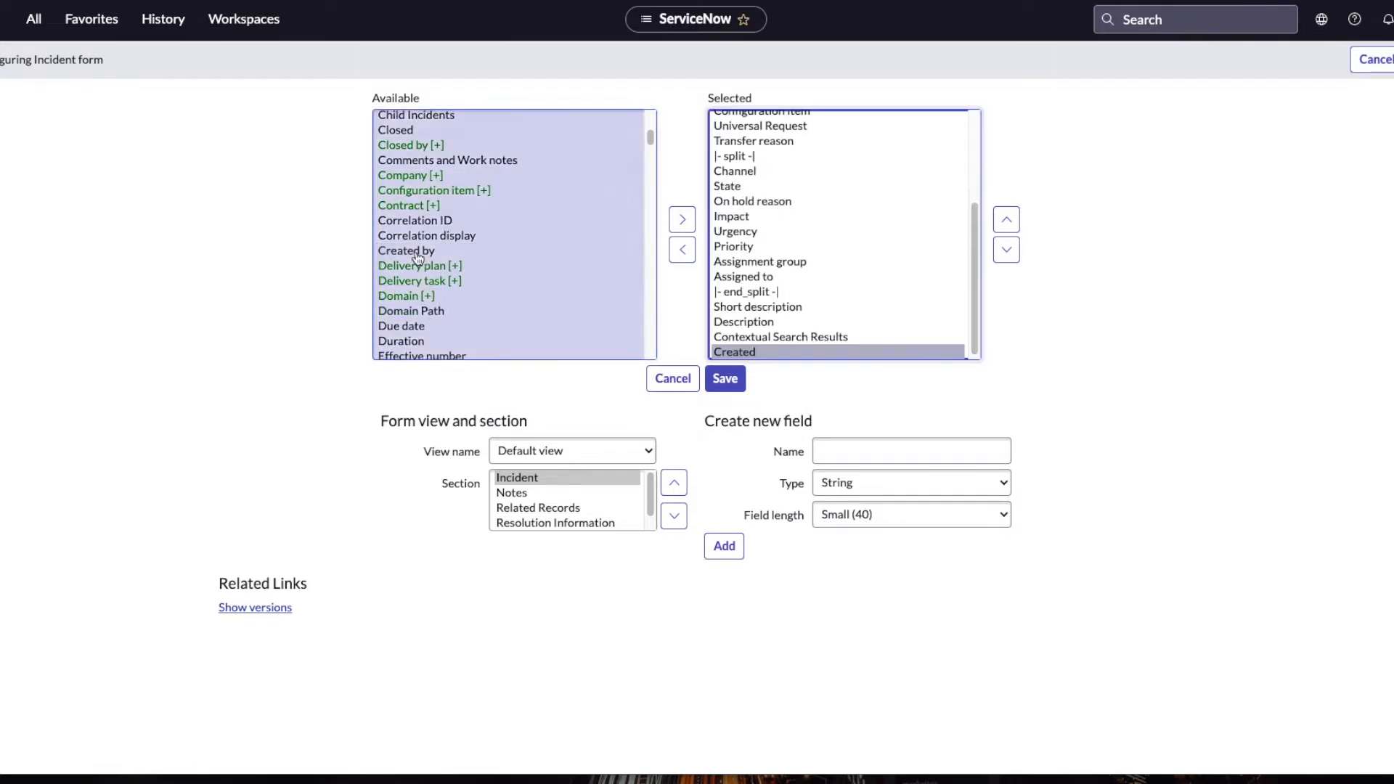
Step: Move the Created field up to directly below Fiscal Year in the selected fields and save the form layout
left_click(1006, 219)
left_click(1007, 220)
left_click(1006, 219)
left_click(1007, 220)
left_click(1006, 219)
left_click(1007, 220)
left_click(1007, 220)
left_click(1007, 219)
left_click(1007, 220)
left_click(1006, 219)
left_click(1007, 219)
scroll(816, 242, "up", 3)
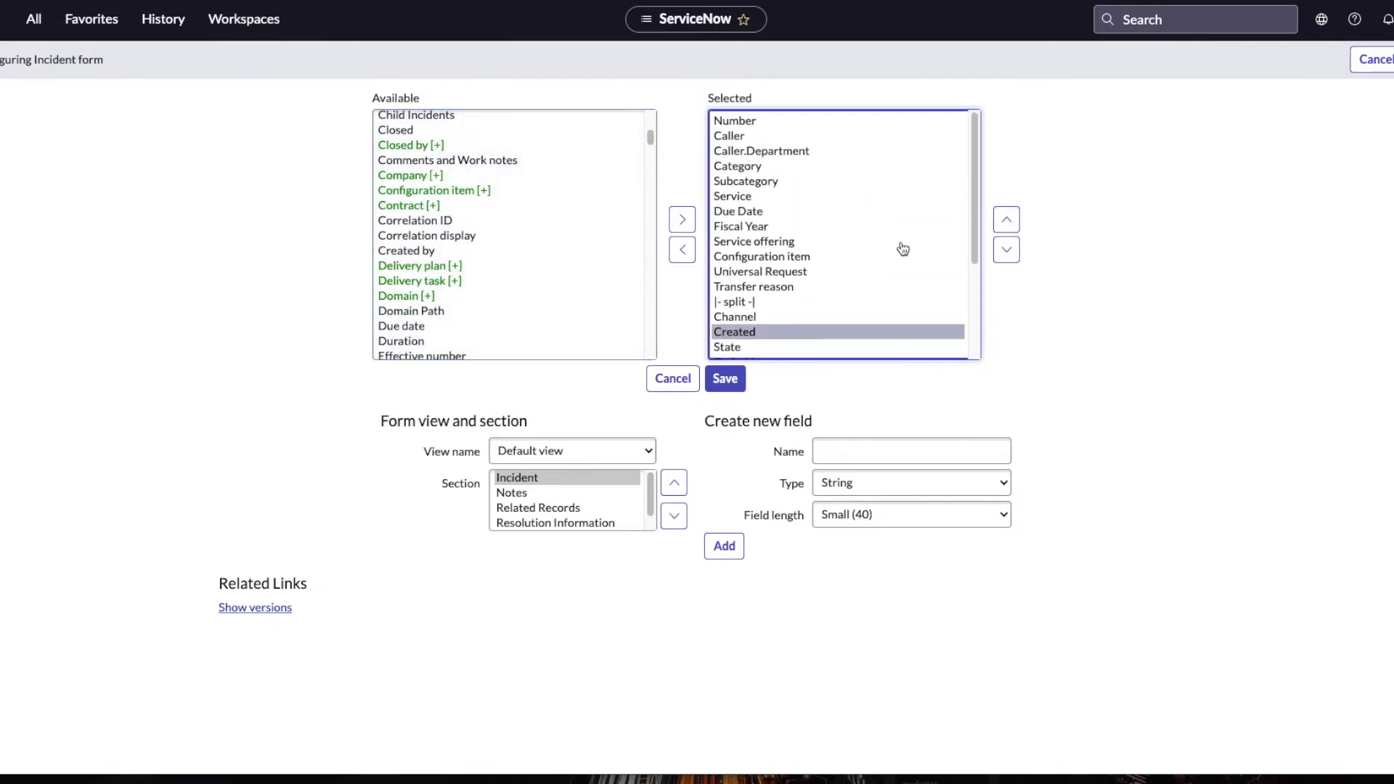
left_click(1006, 219)
left_click(1007, 219)
left_click(1006, 220)
left_click(1007, 219)
scroll(881, 243, "up", 3)
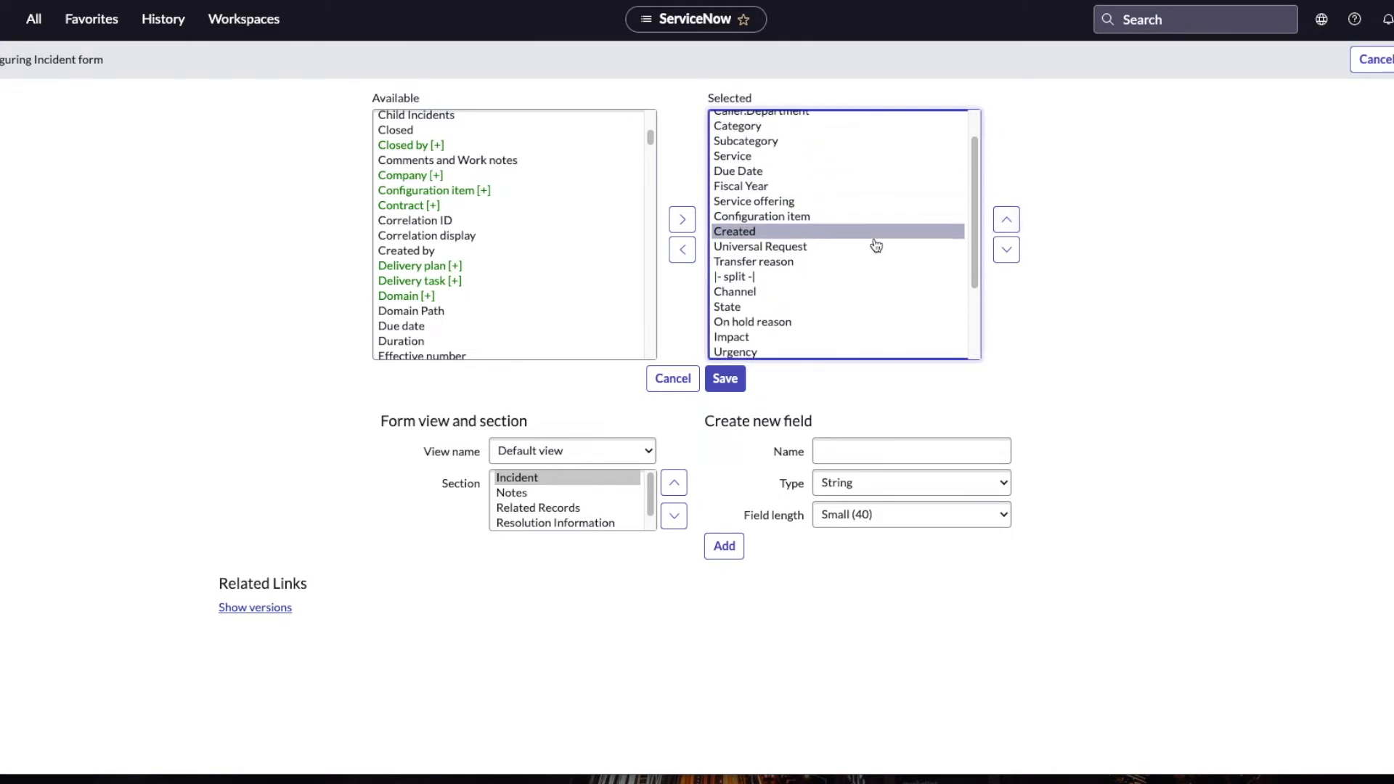
left_click(1006, 219)
left_click(1007, 219)
scroll(806, 274, "up", 5)
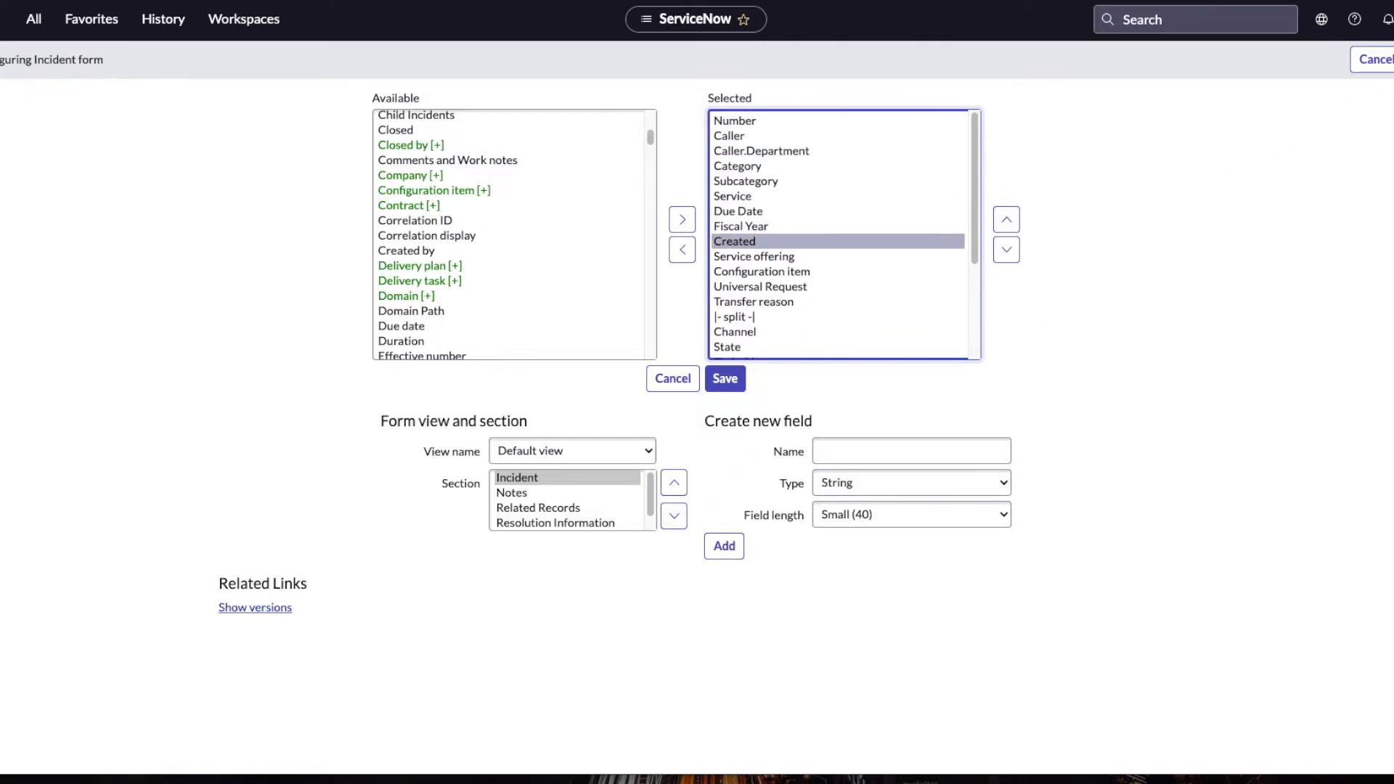
left_click(1393, 59)
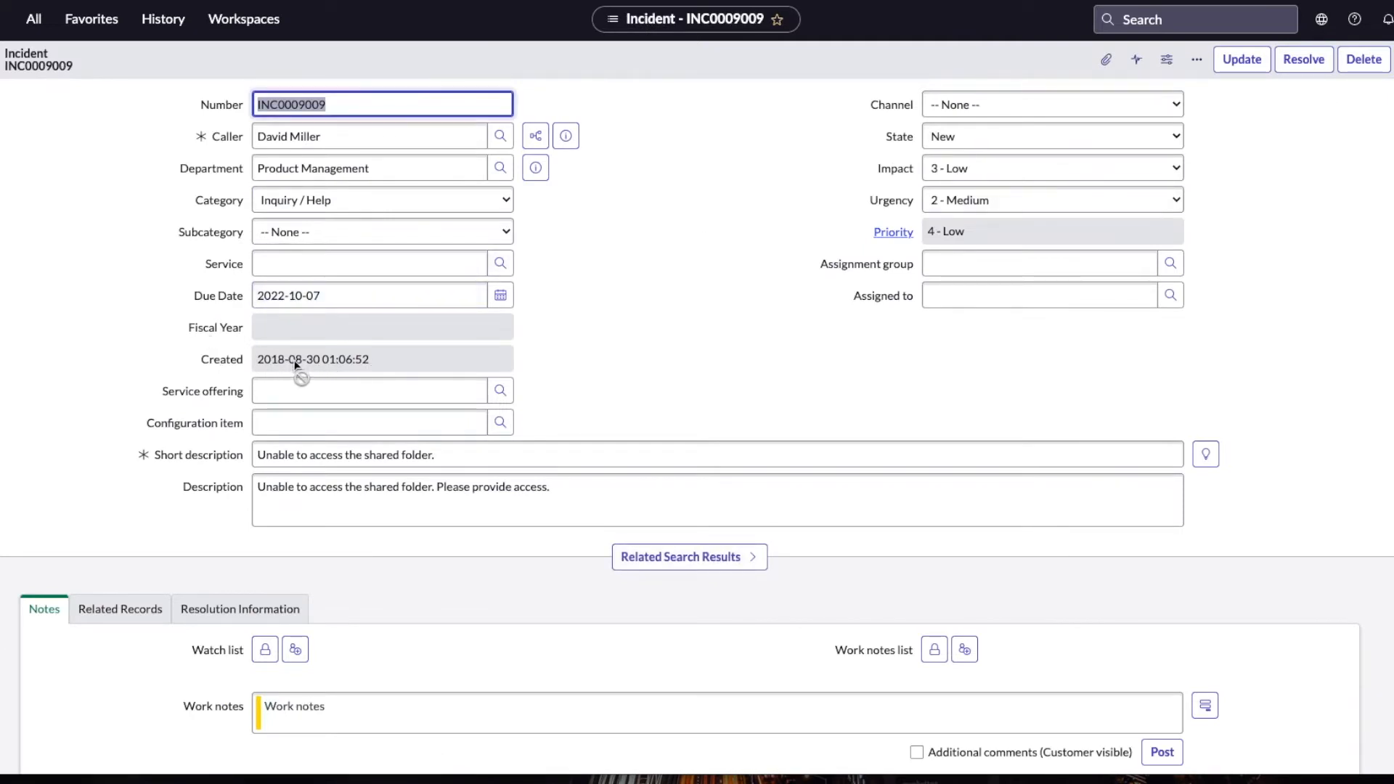
Step: Check the internal name of the Created field on the incident form
right_click(227, 365)
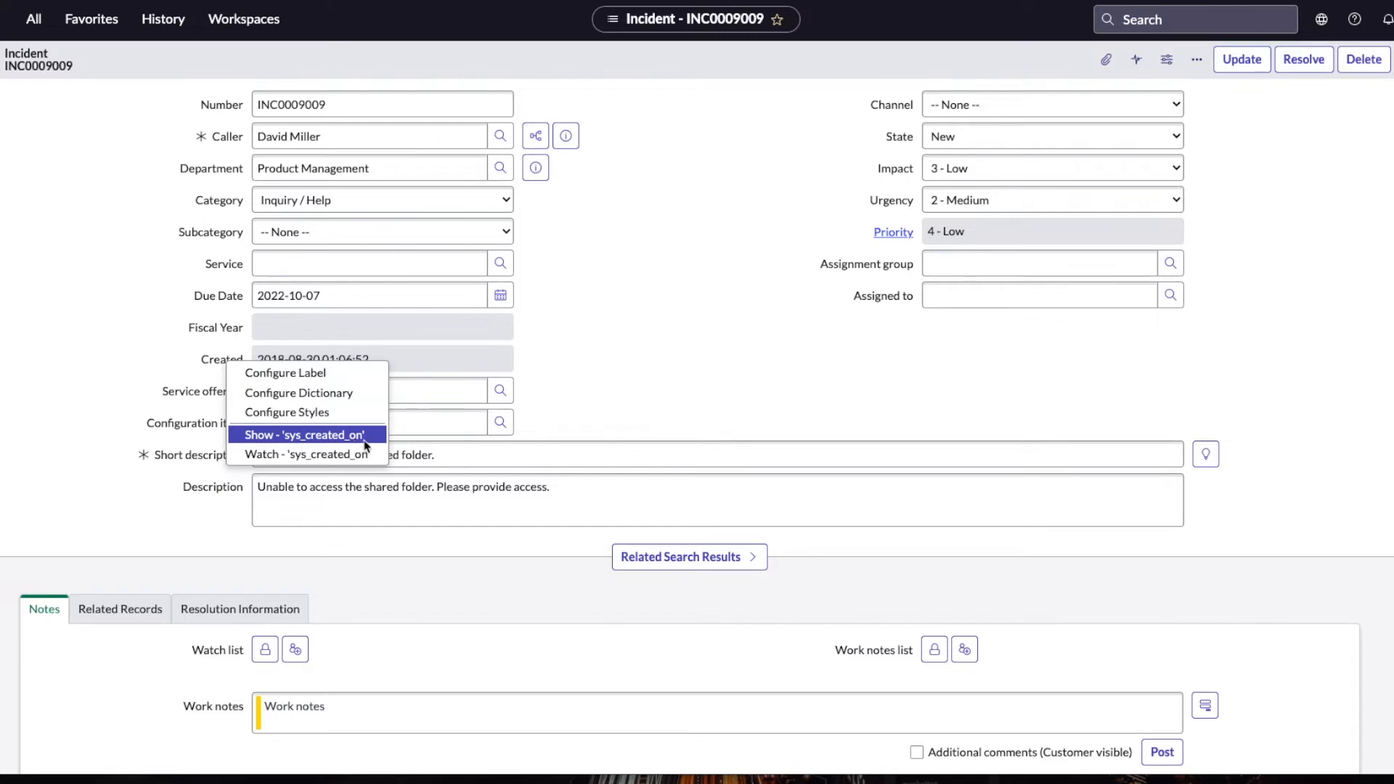
left_click(653, 319)
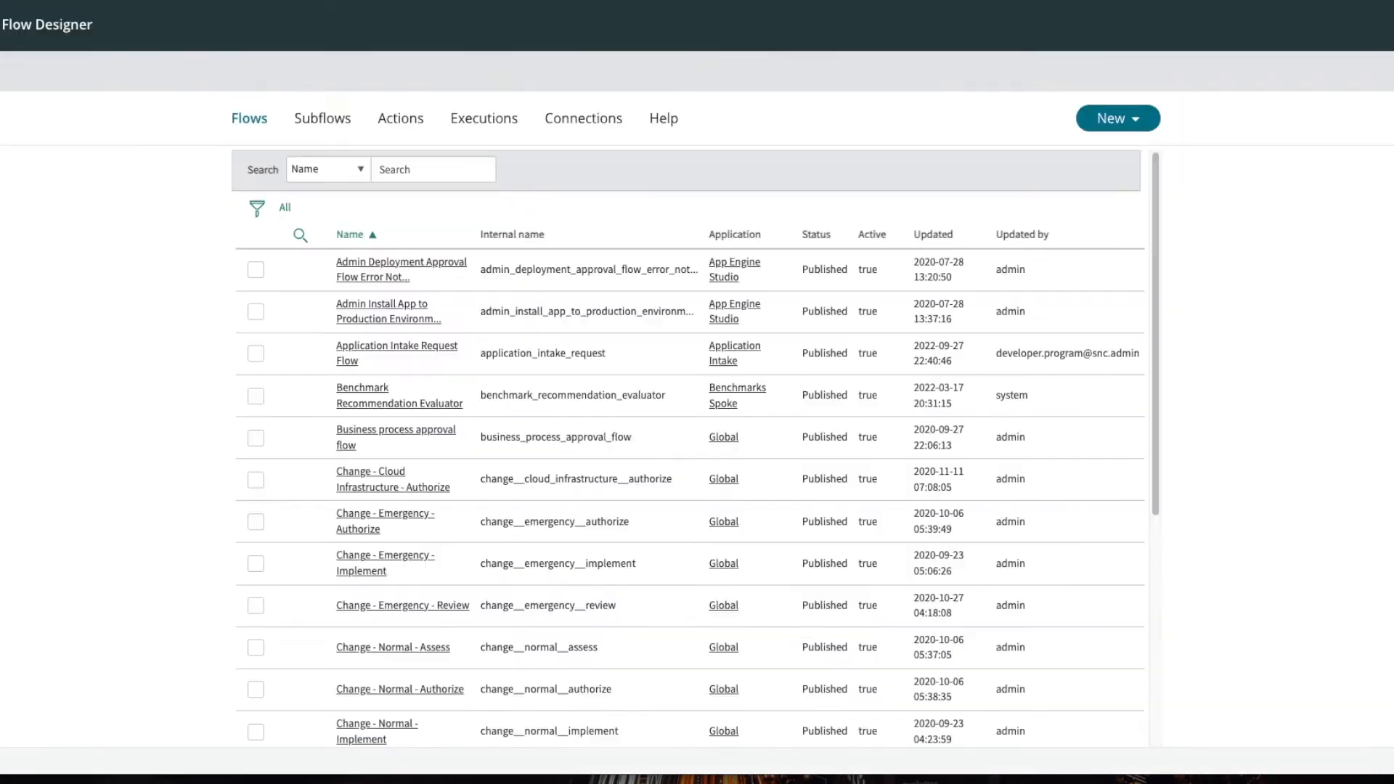
Step: Create a new flow in Flow Designer named Calc Fiscal Year in the Global application
left_click(1104, 123)
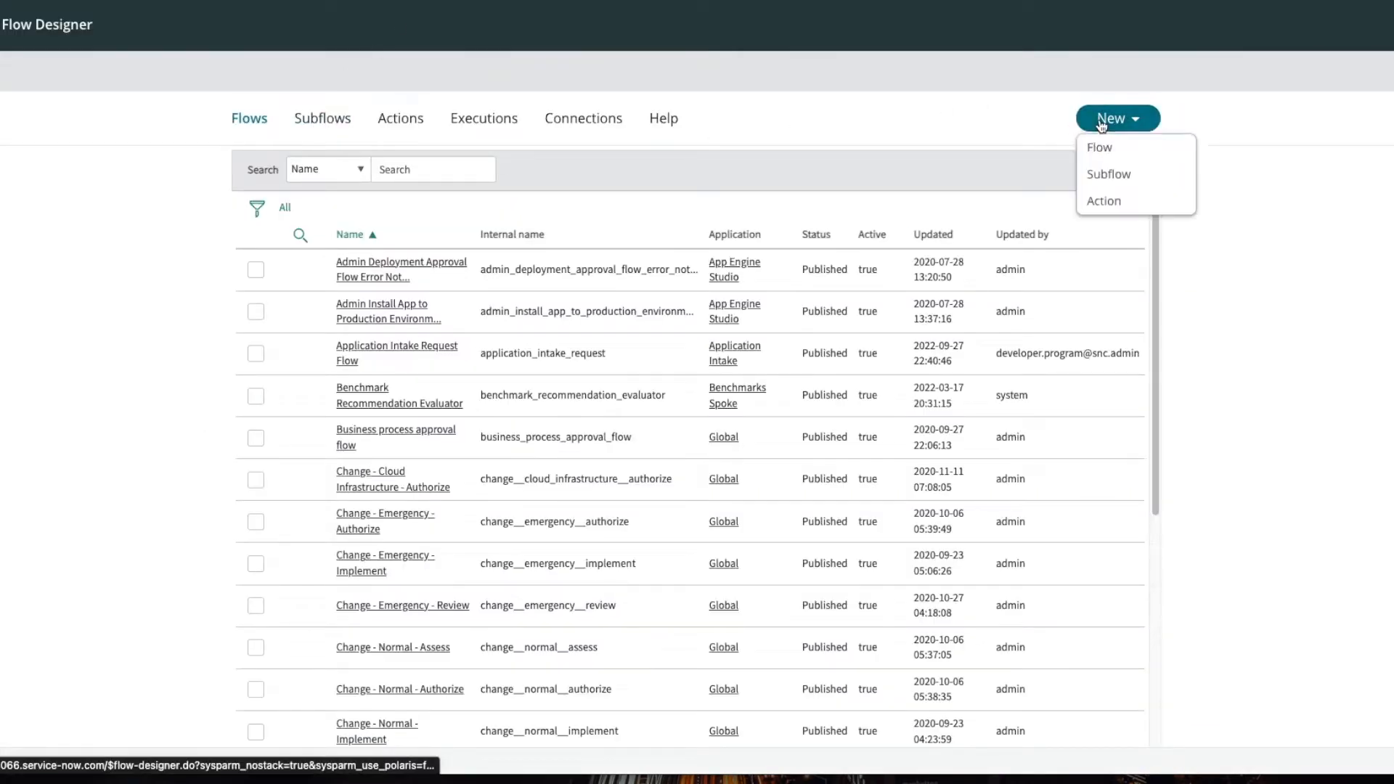
left_click(1110, 154)
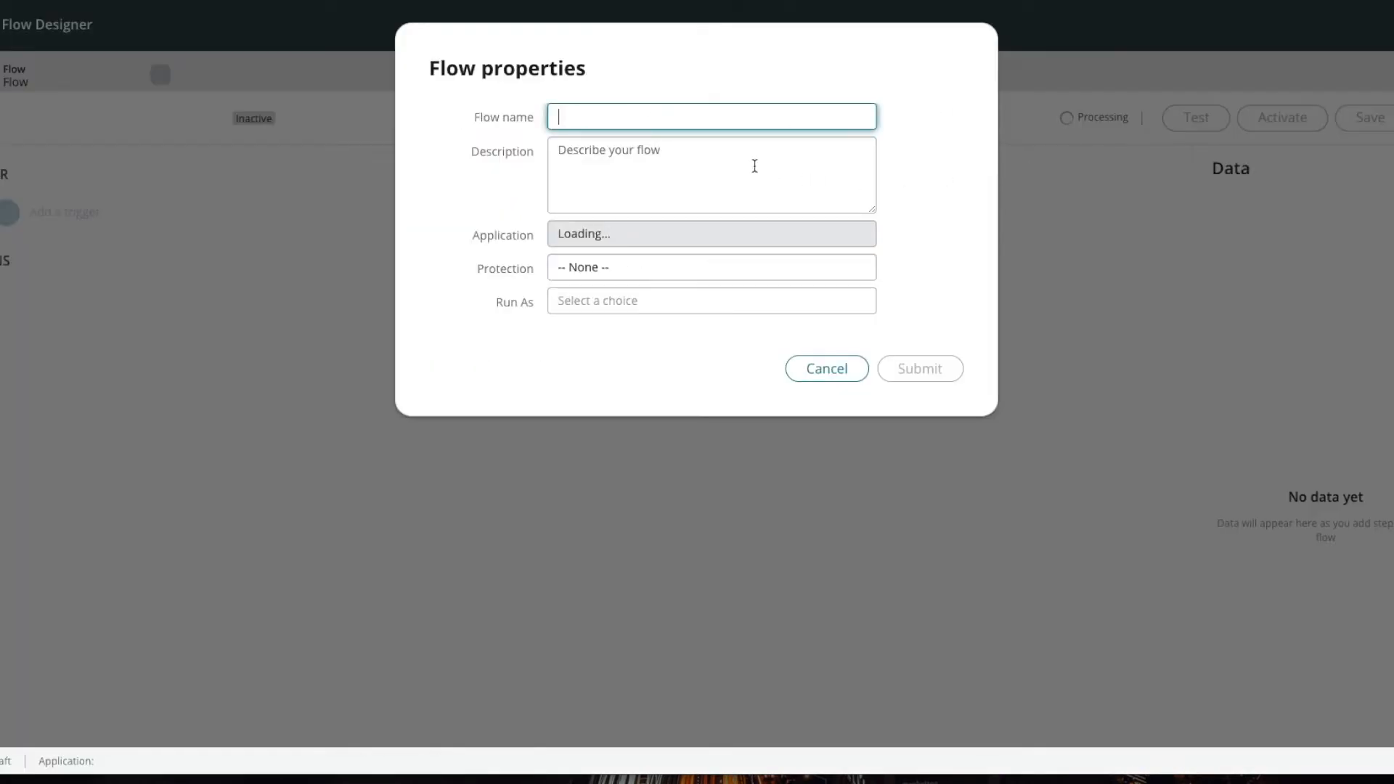
type("Calc")
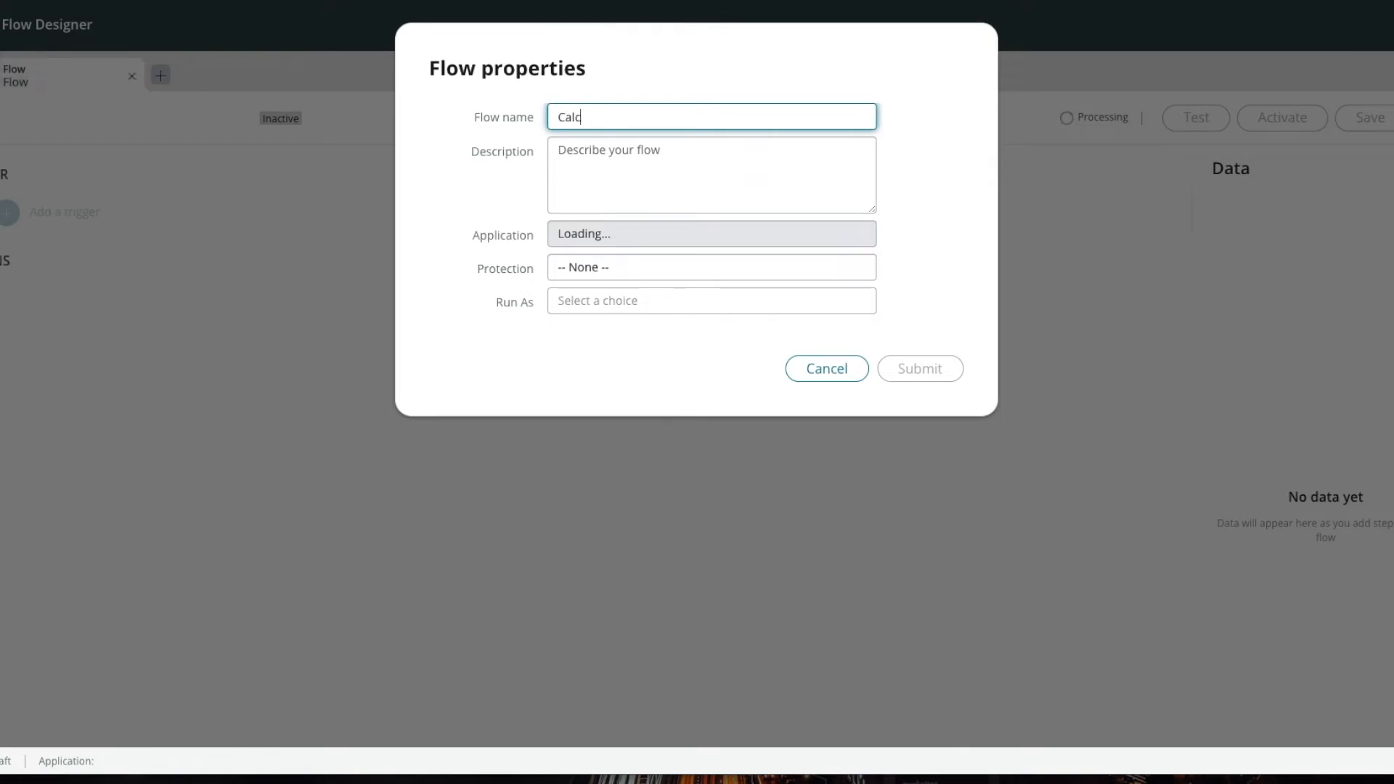
type(" Fiscal Year")
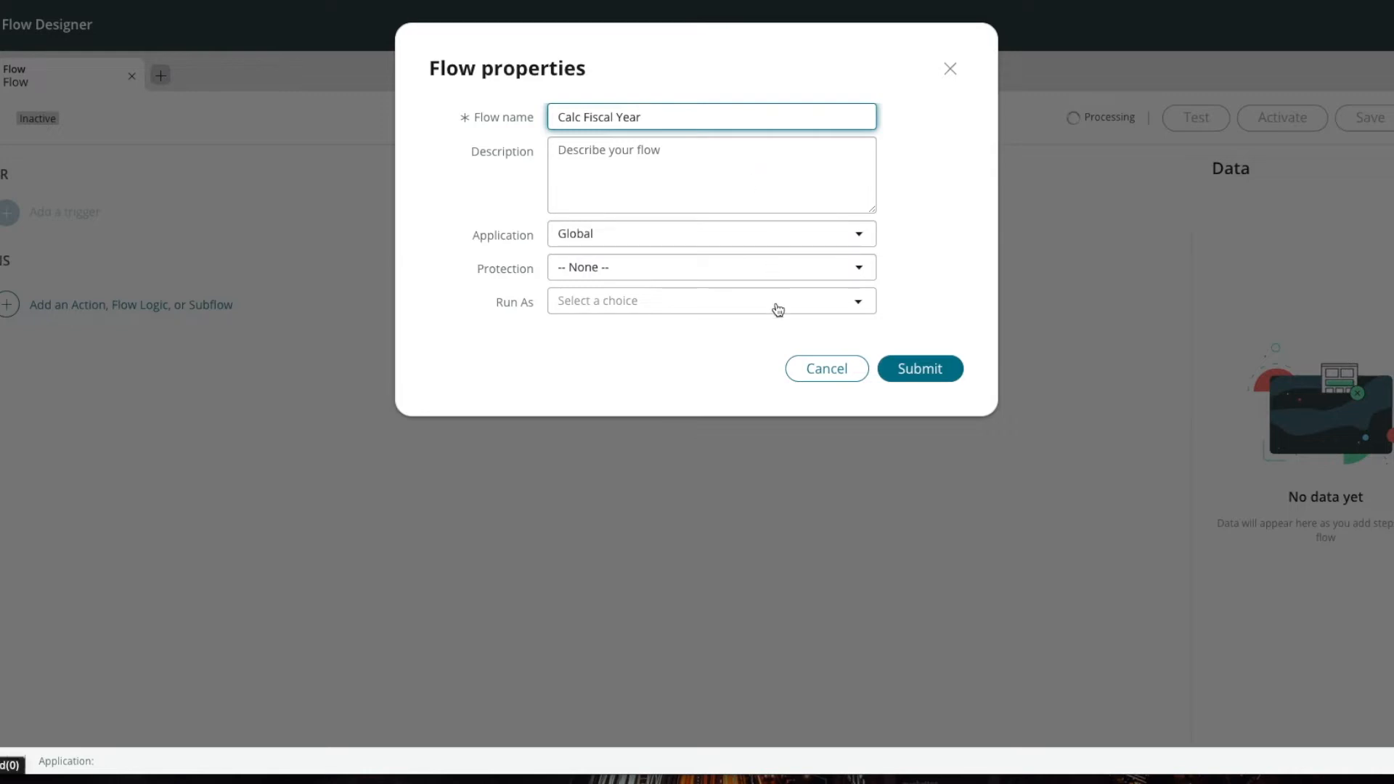
left_click(926, 368)
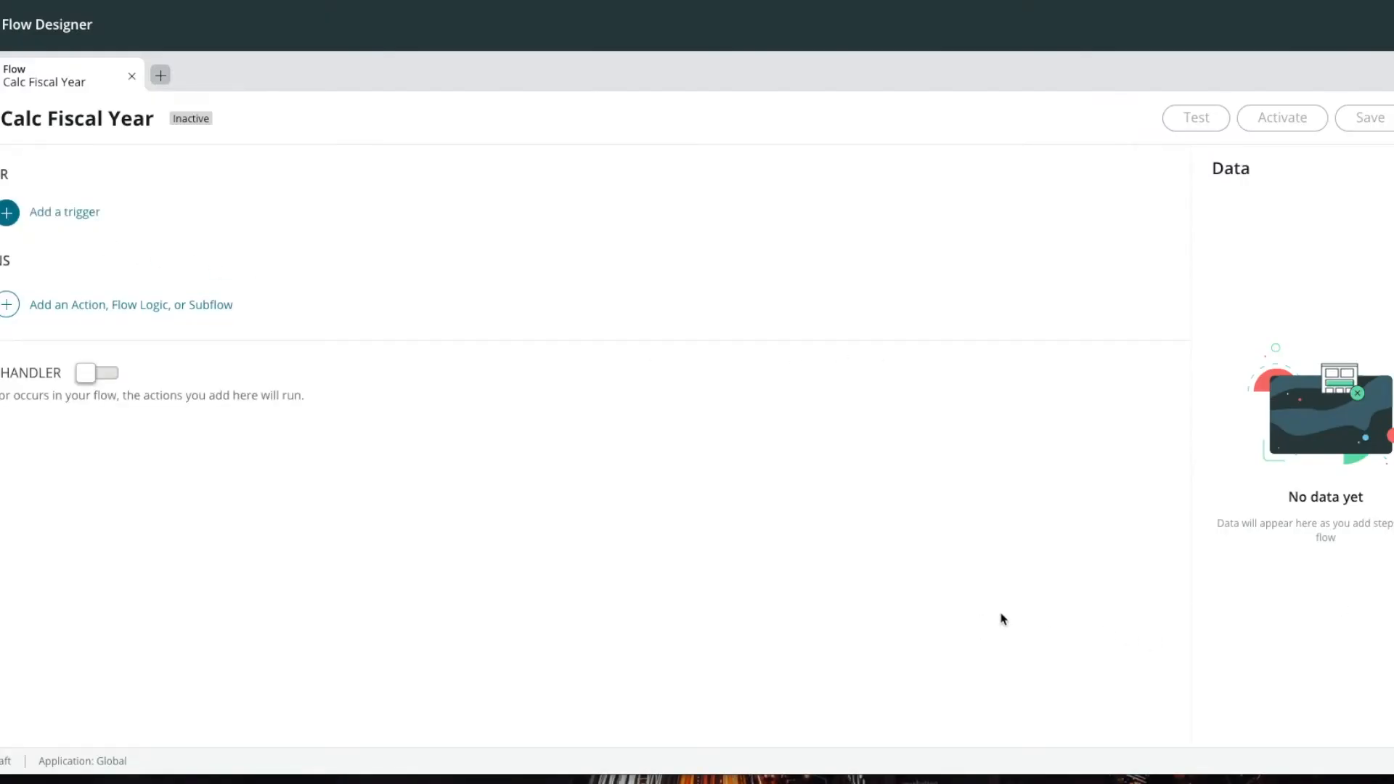
Step: Add a Daily trigger to the Calc Fiscal Year flow that runs at 09:00:00
left_click(40, 213)
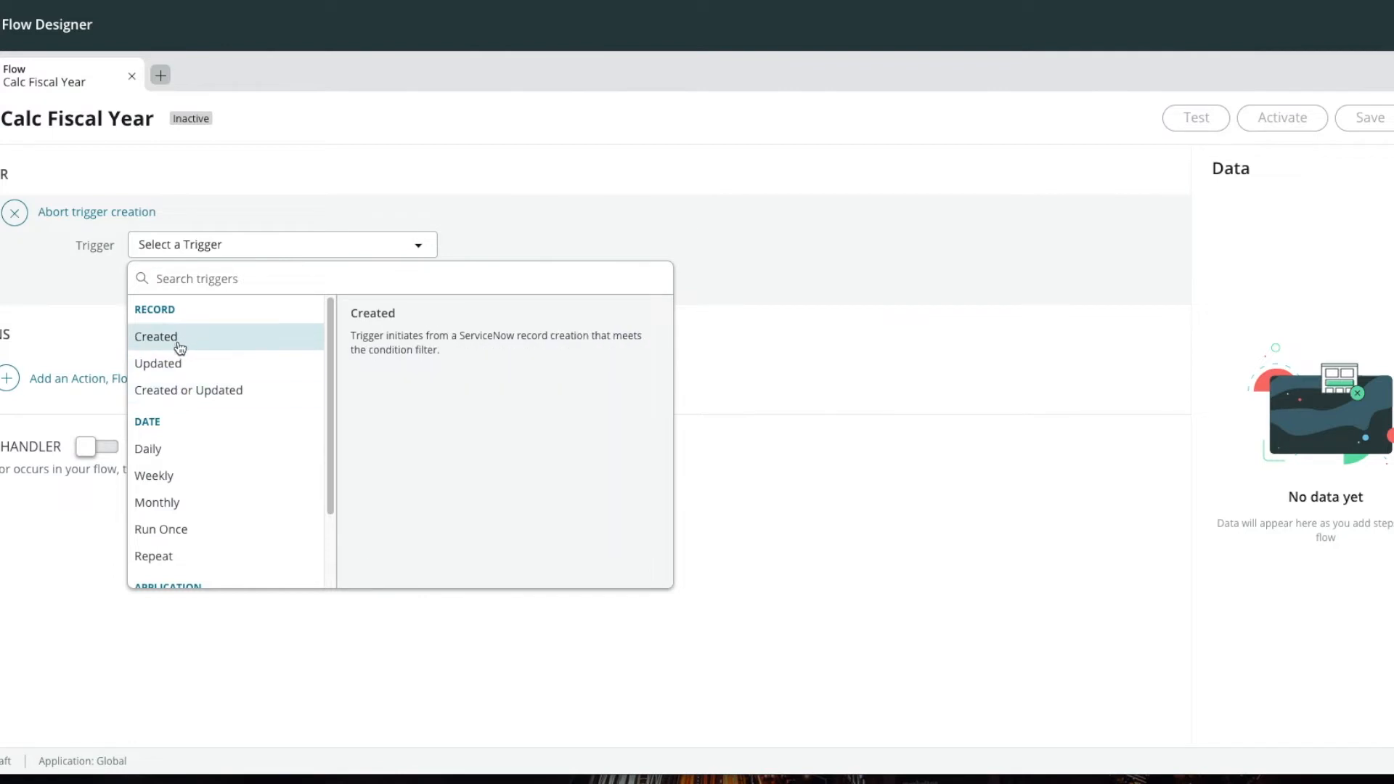
left_click(201, 456)
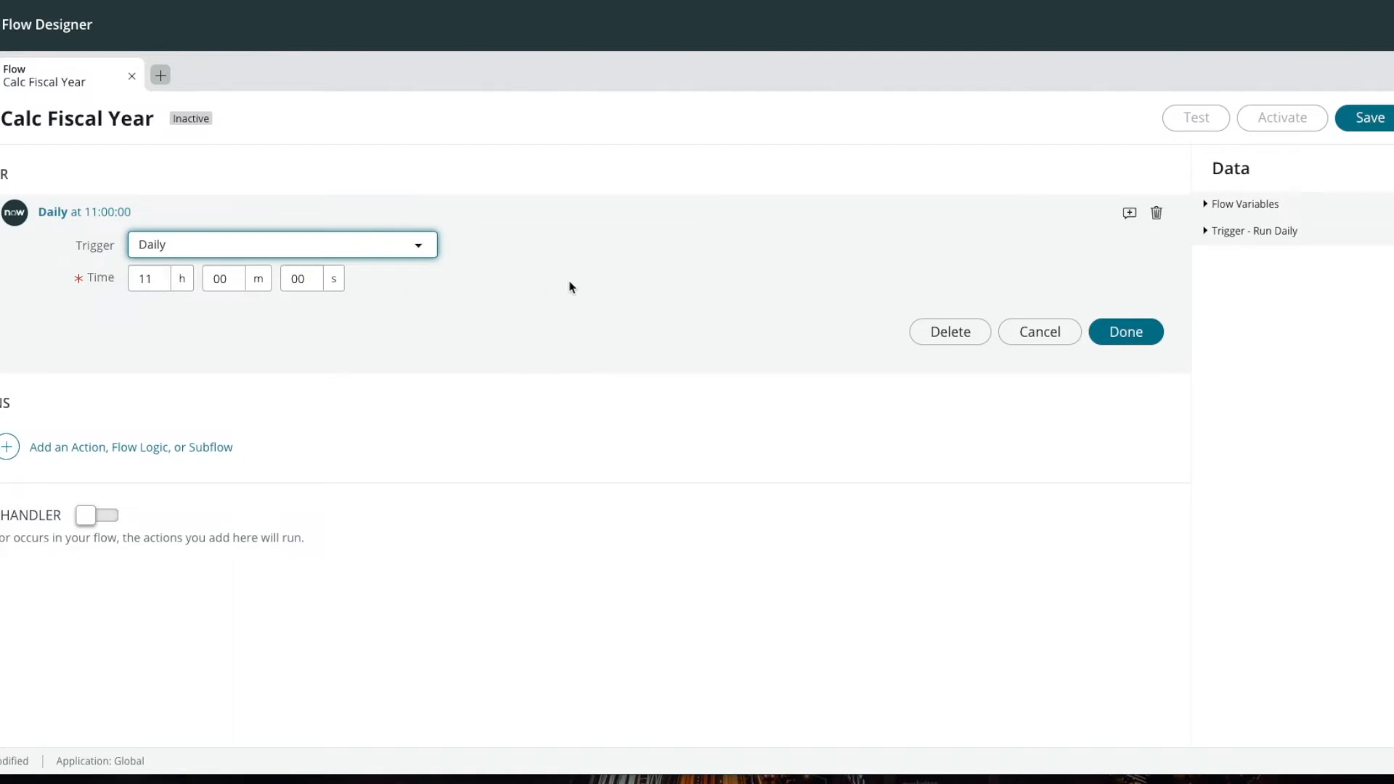
double_click(164, 285)
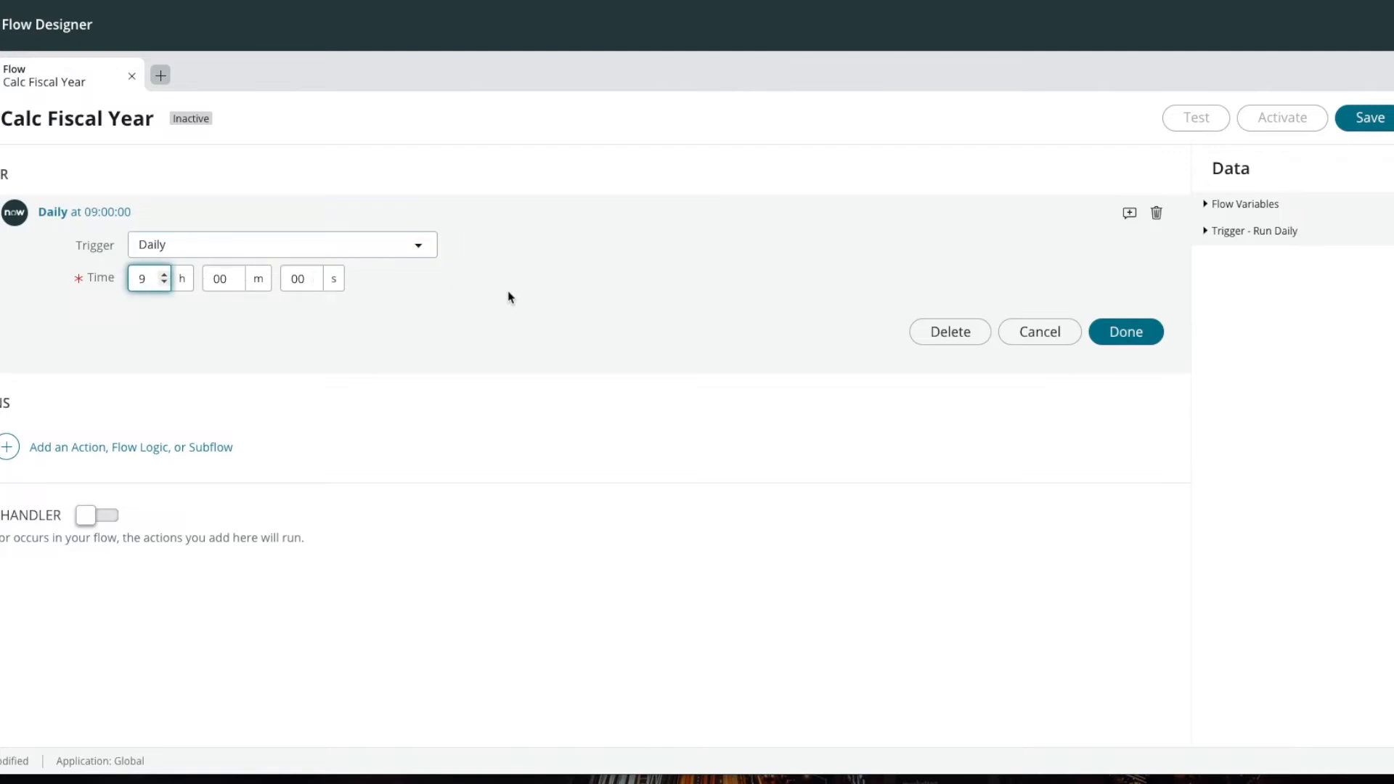
left_click(1135, 339)
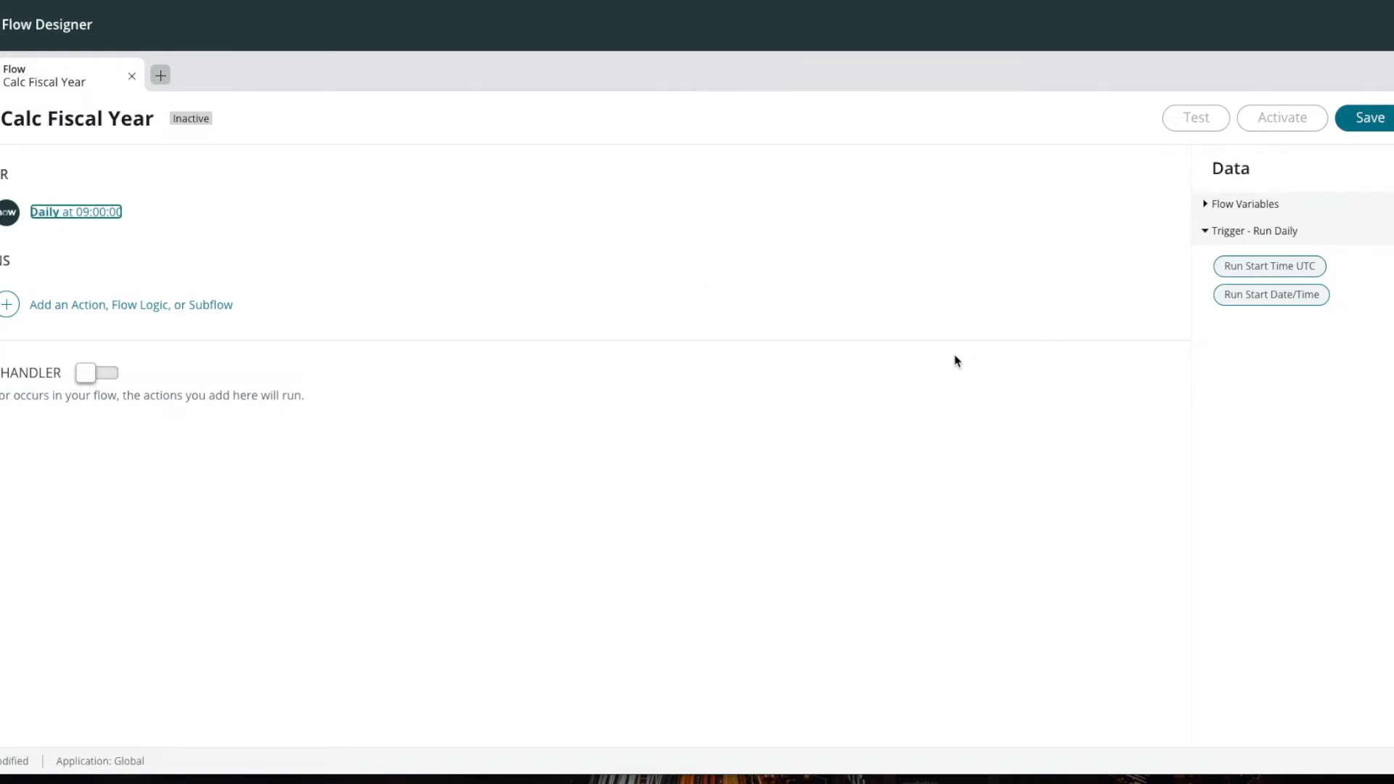
Step: Add a Look Up Records action to the flow and set its table to Incident [incident]
left_click(89, 306)
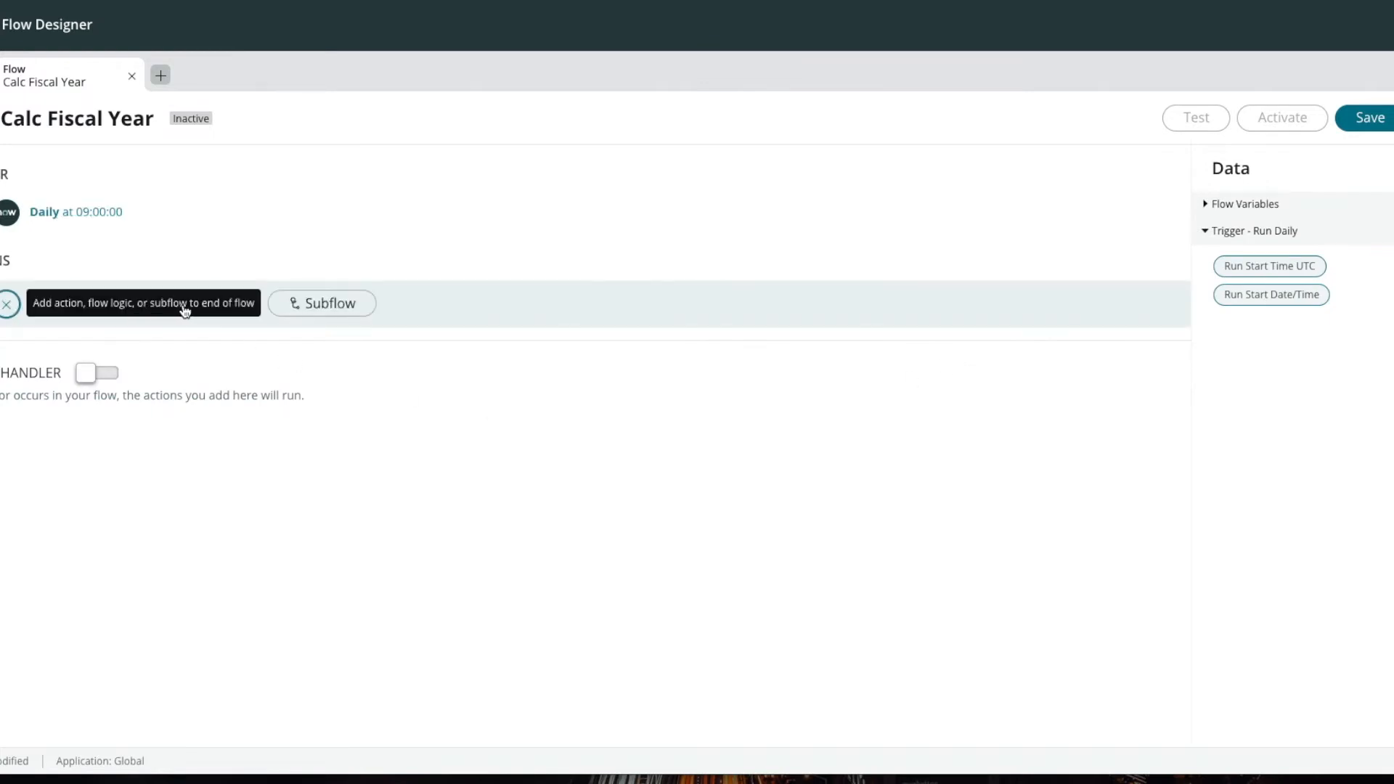
left_click(83, 305)
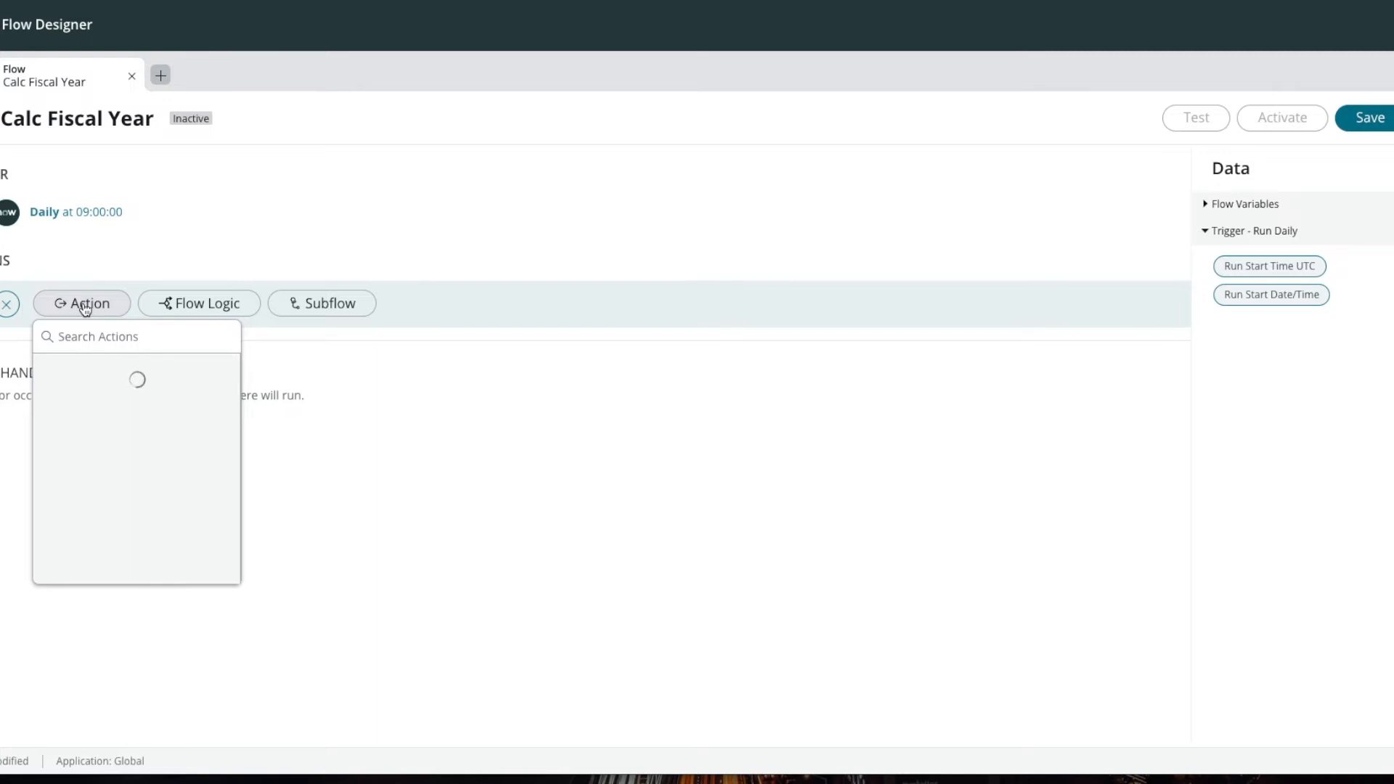
left_click(86, 307)
left_click(86, 308)
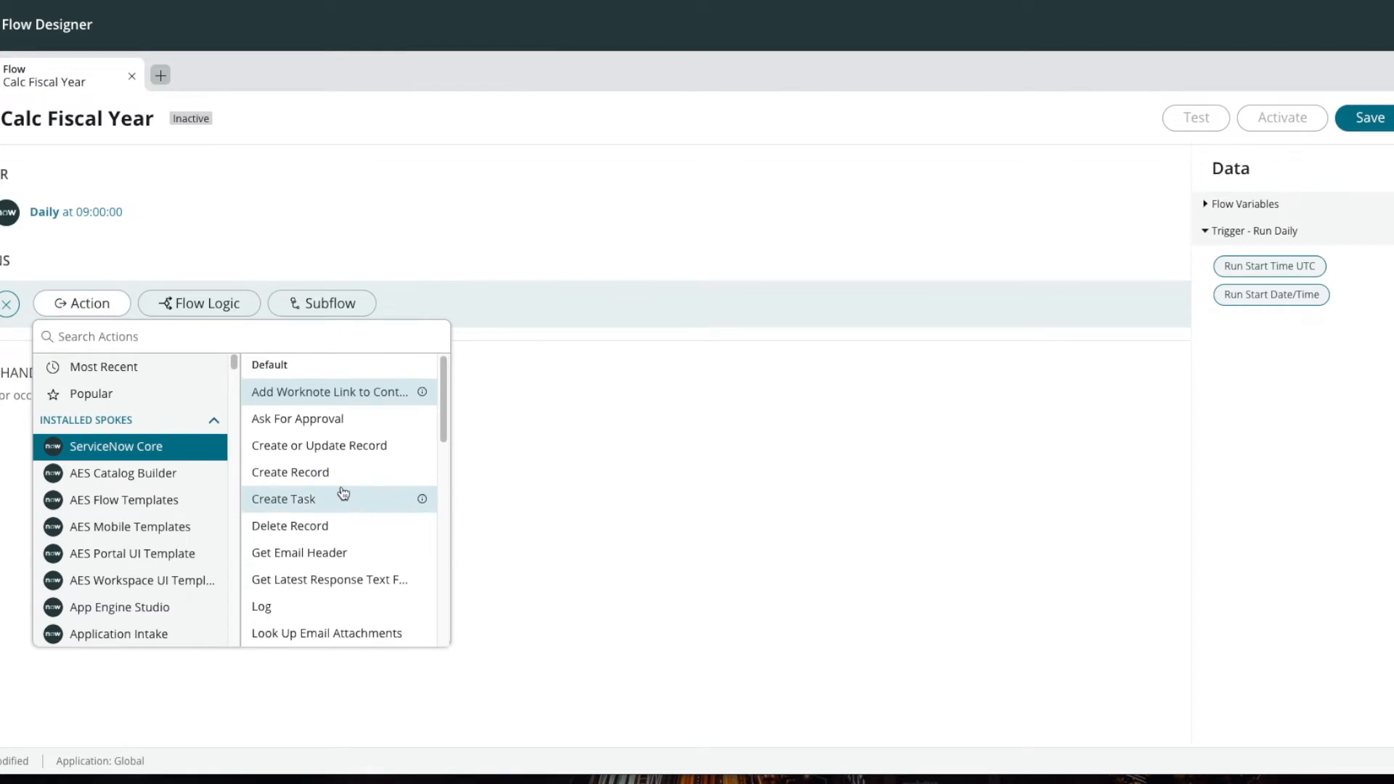
scroll(342, 498, "down", 3)
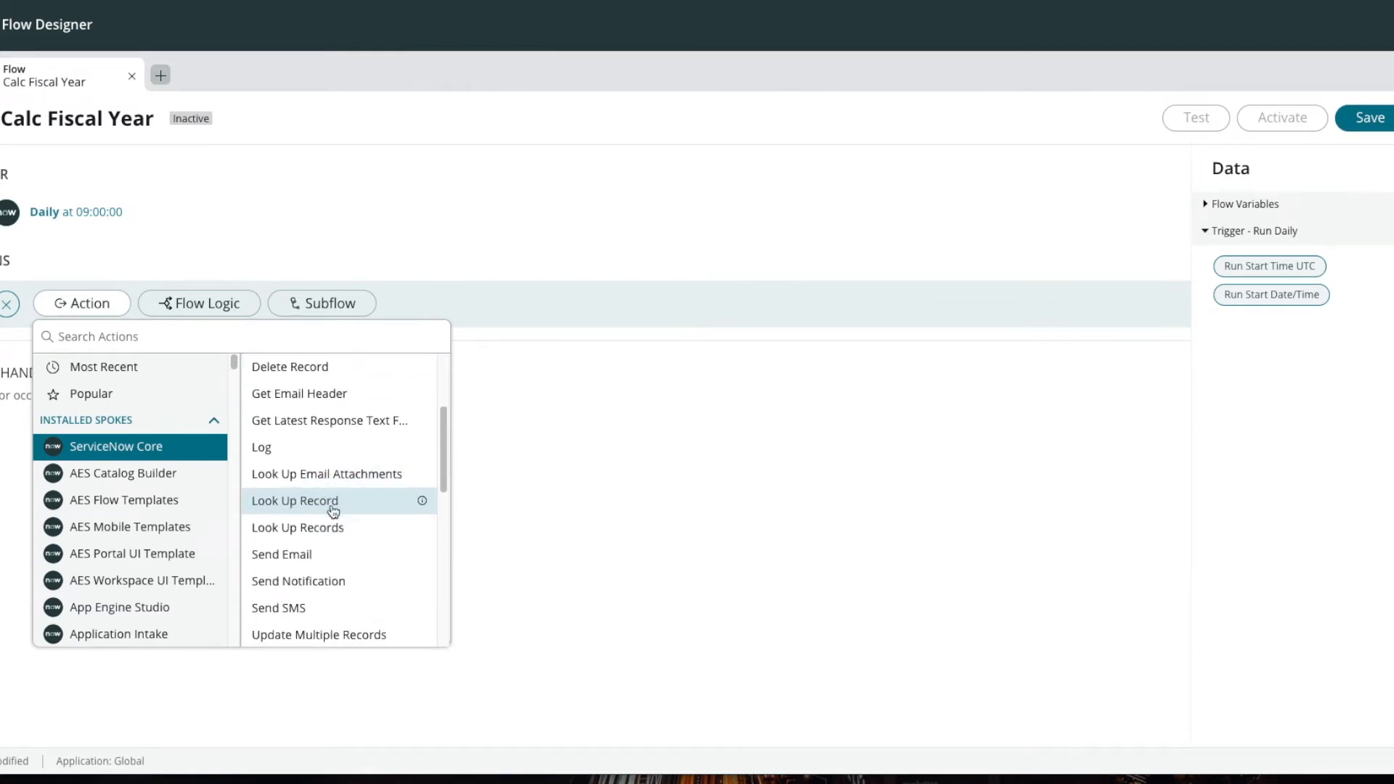
left_click(311, 532)
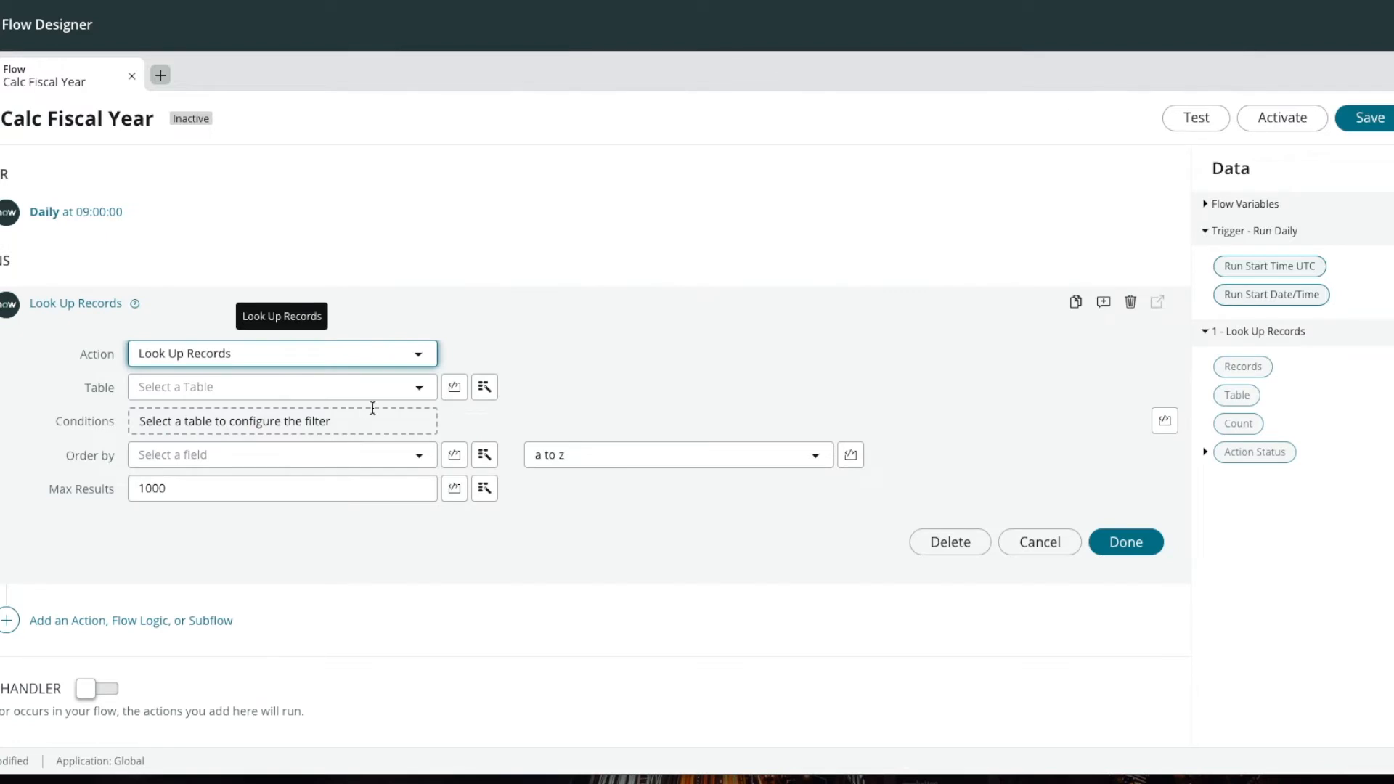
left_click(284, 387)
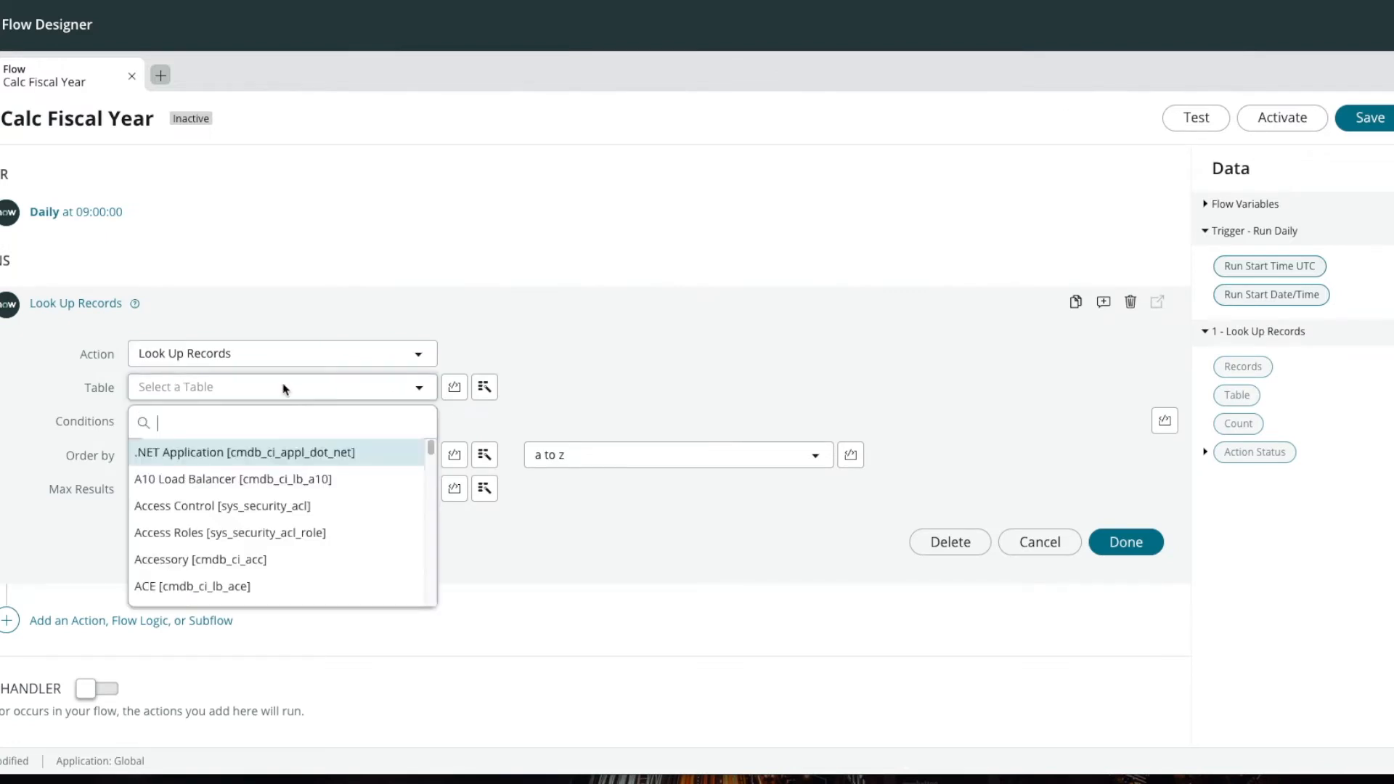
type("incident")
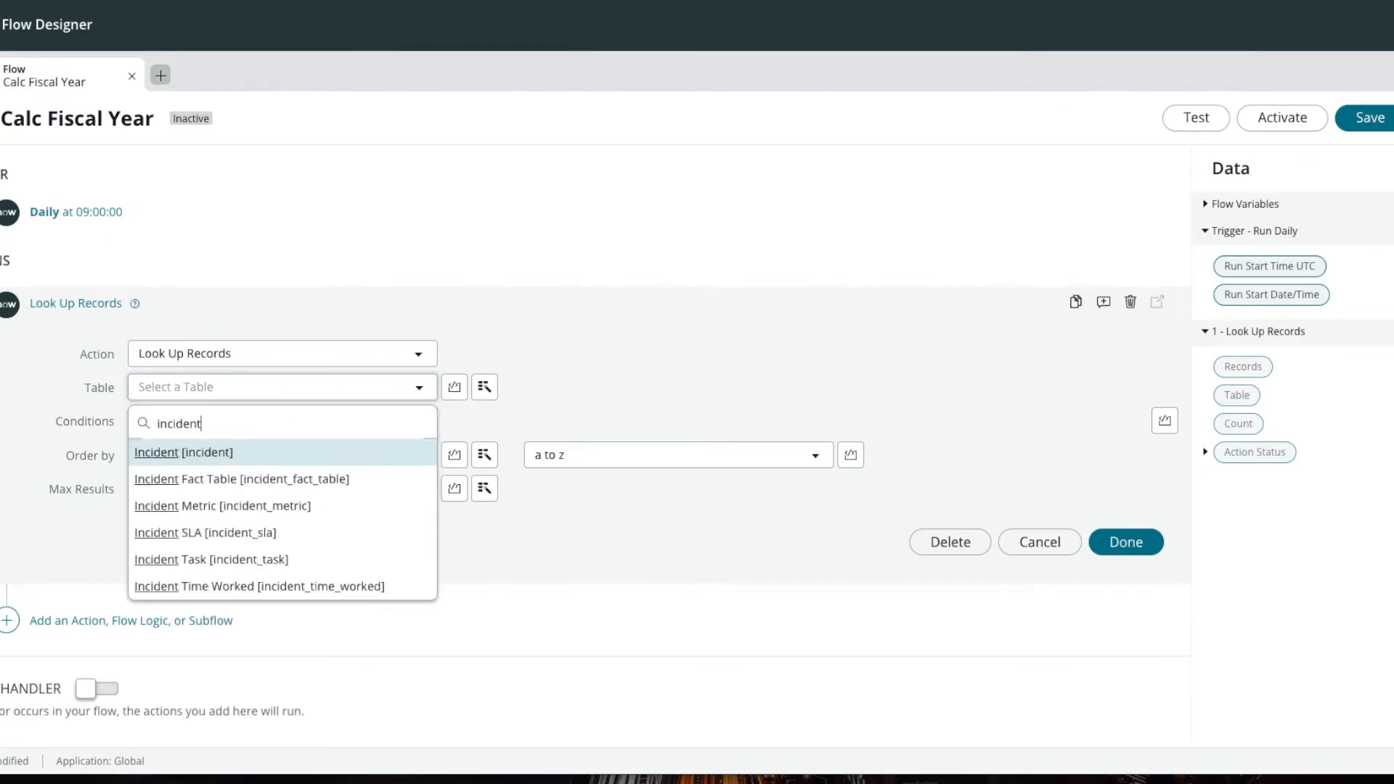
left_click(263, 456)
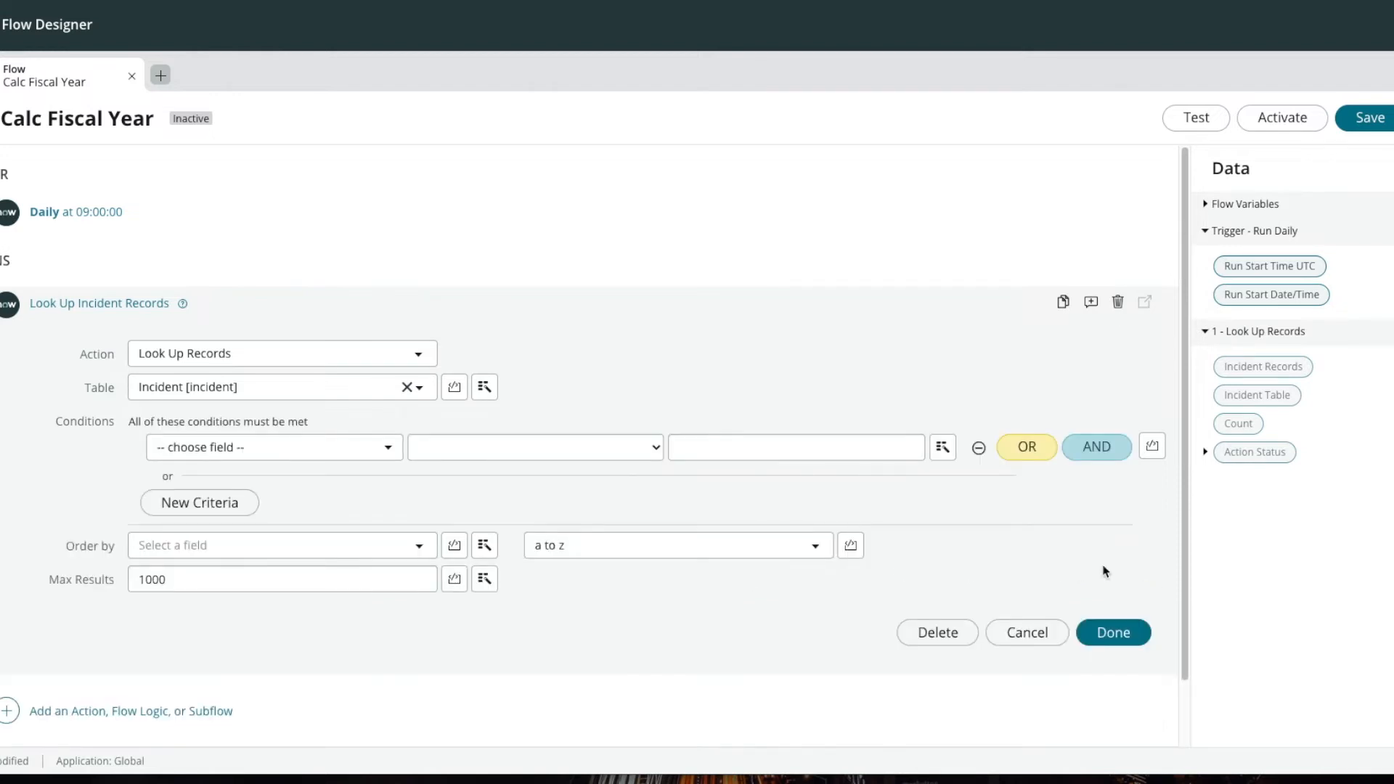
Step: Filter the incident lookup with the condition Fiscal Year is empty and finish the action
left_click(305, 449)
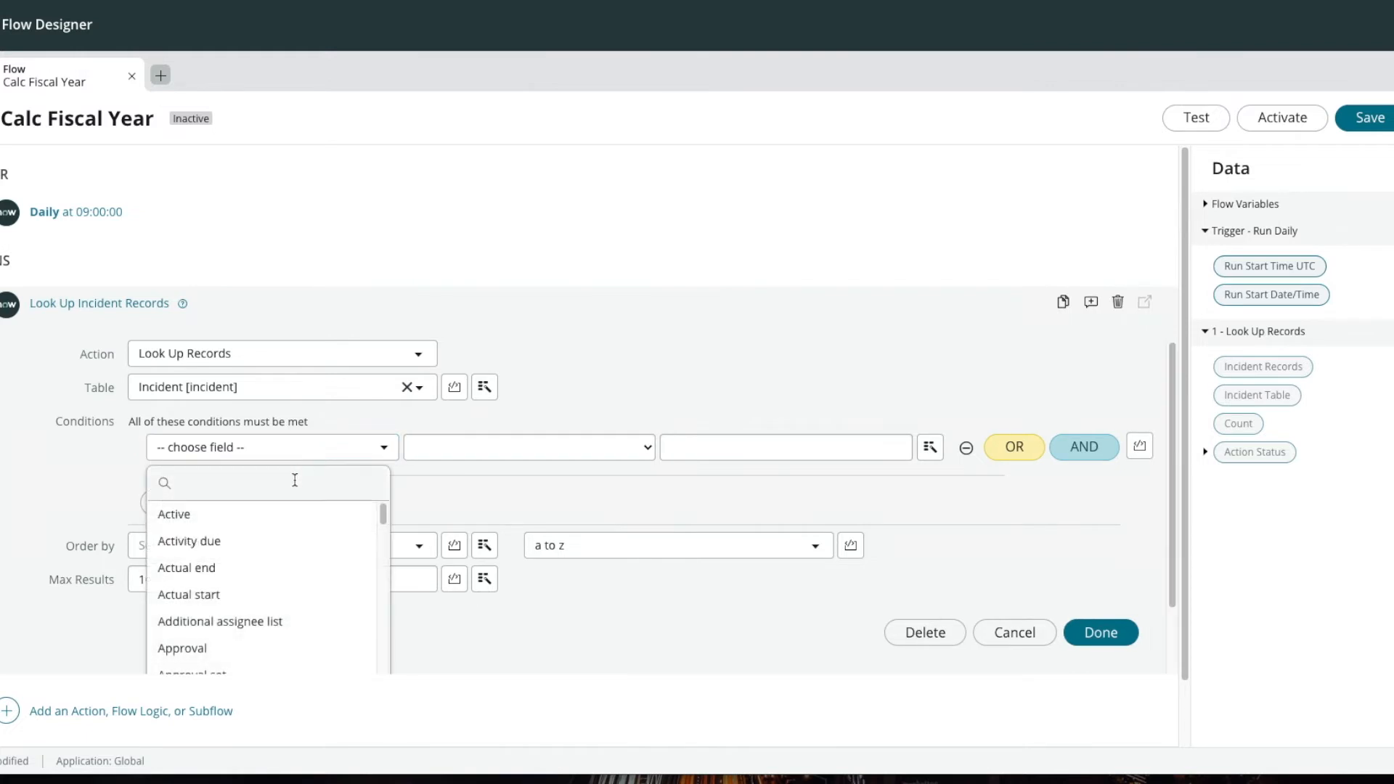
type("fis")
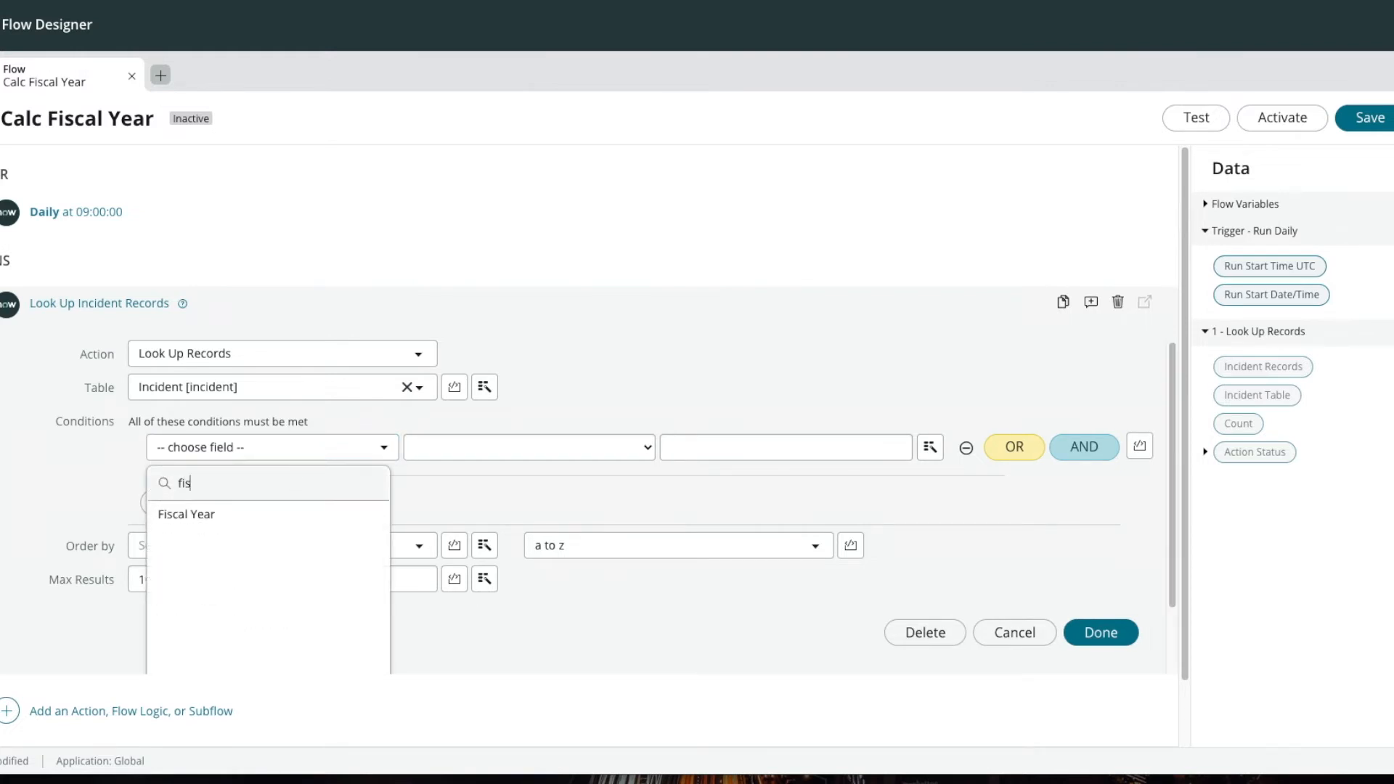
left_click(240, 517)
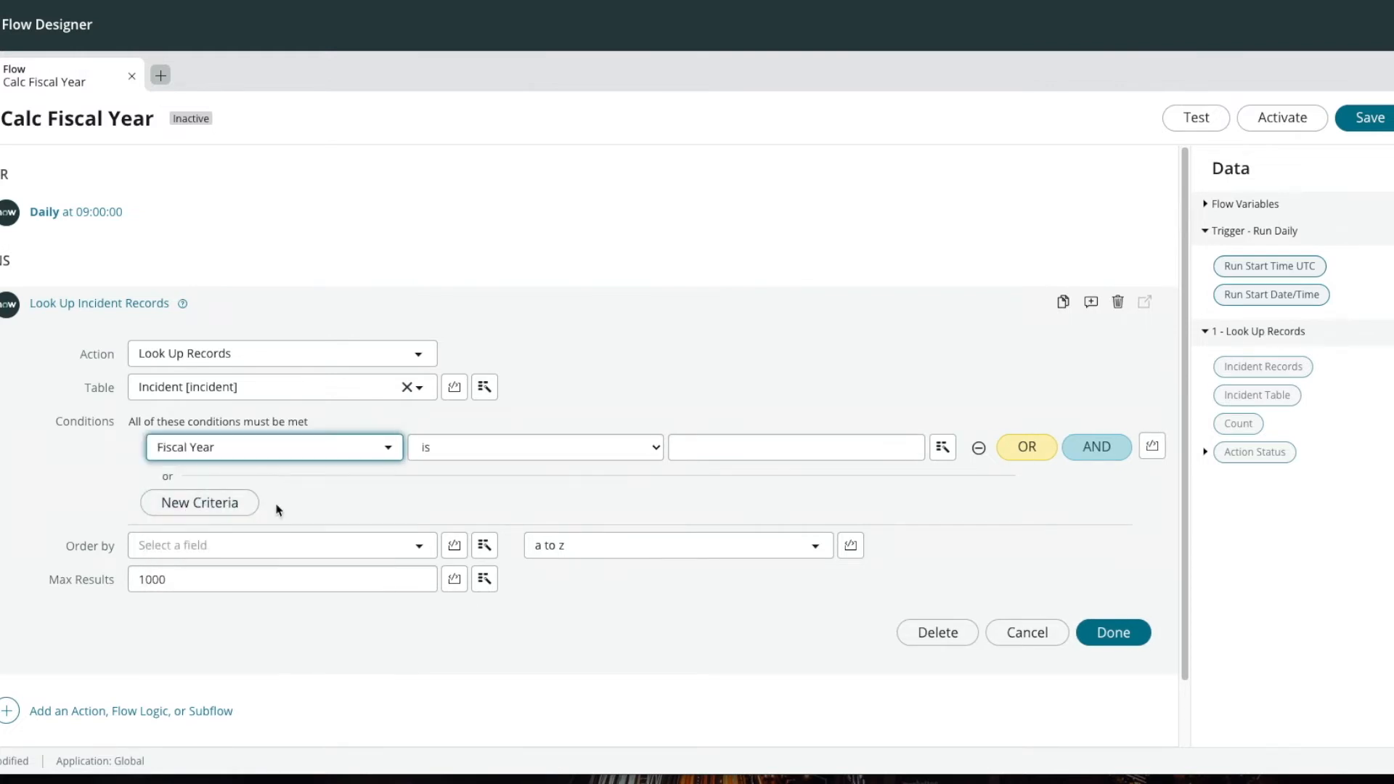
left_click(631, 449)
left_click(473, 601)
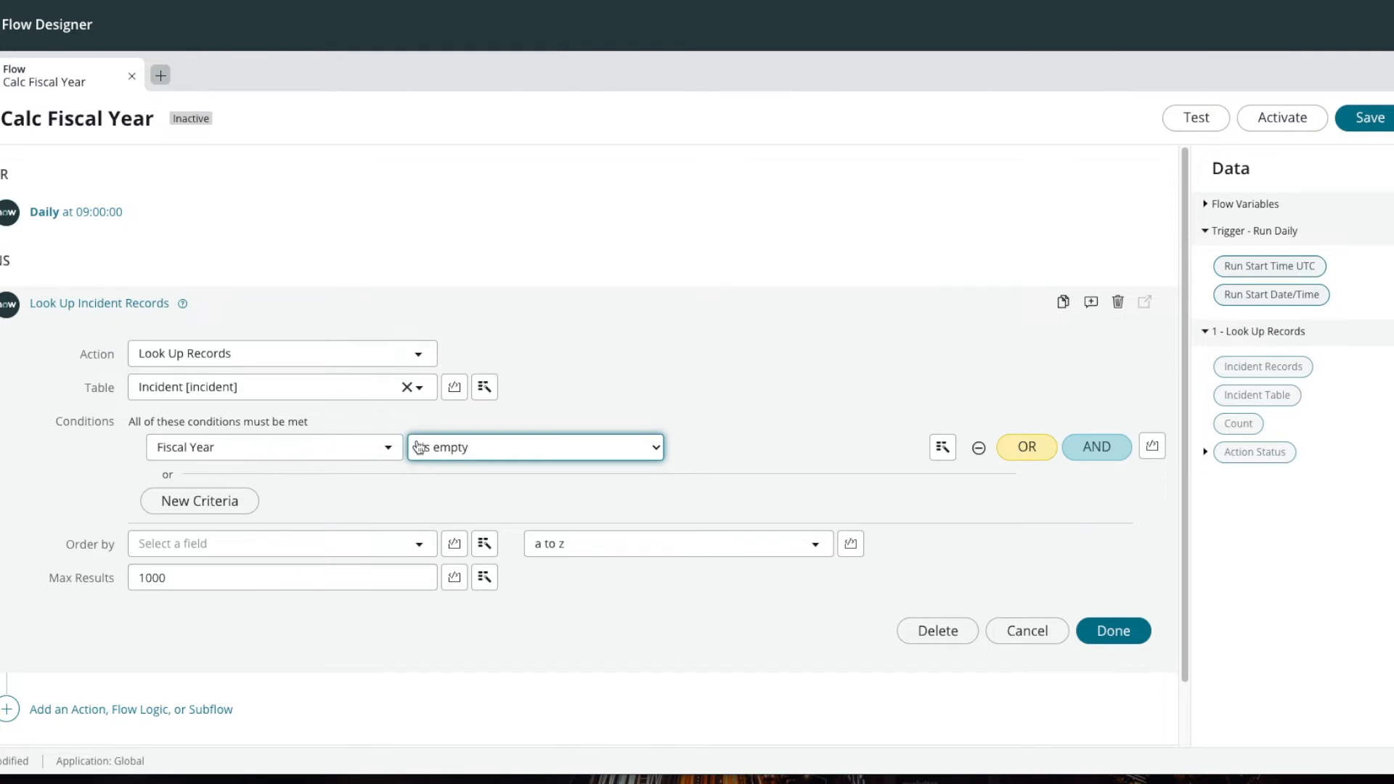
left_click(1114, 631)
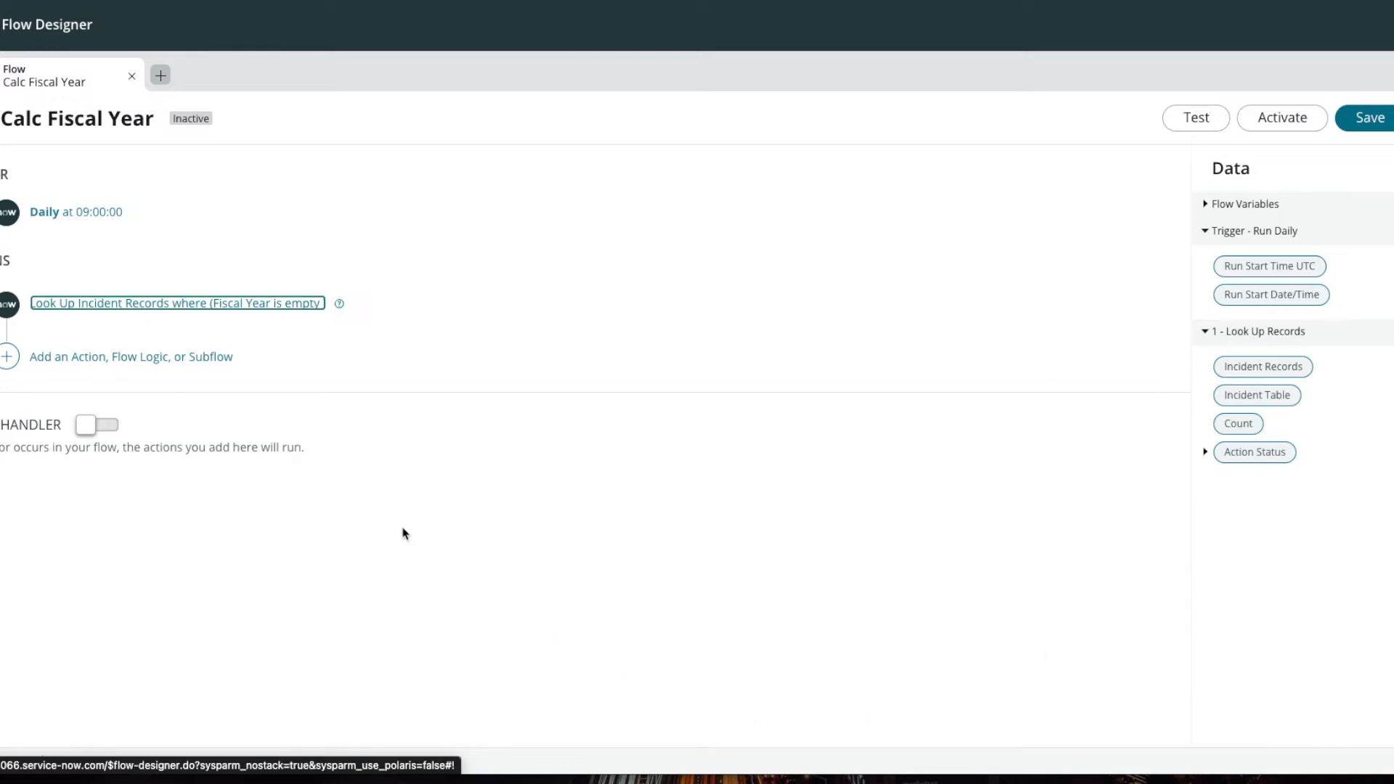
Step: Add a For Each loop after the lookup that iterates over the Incident Records from step 1 - Look Up Records
left_click(10, 359)
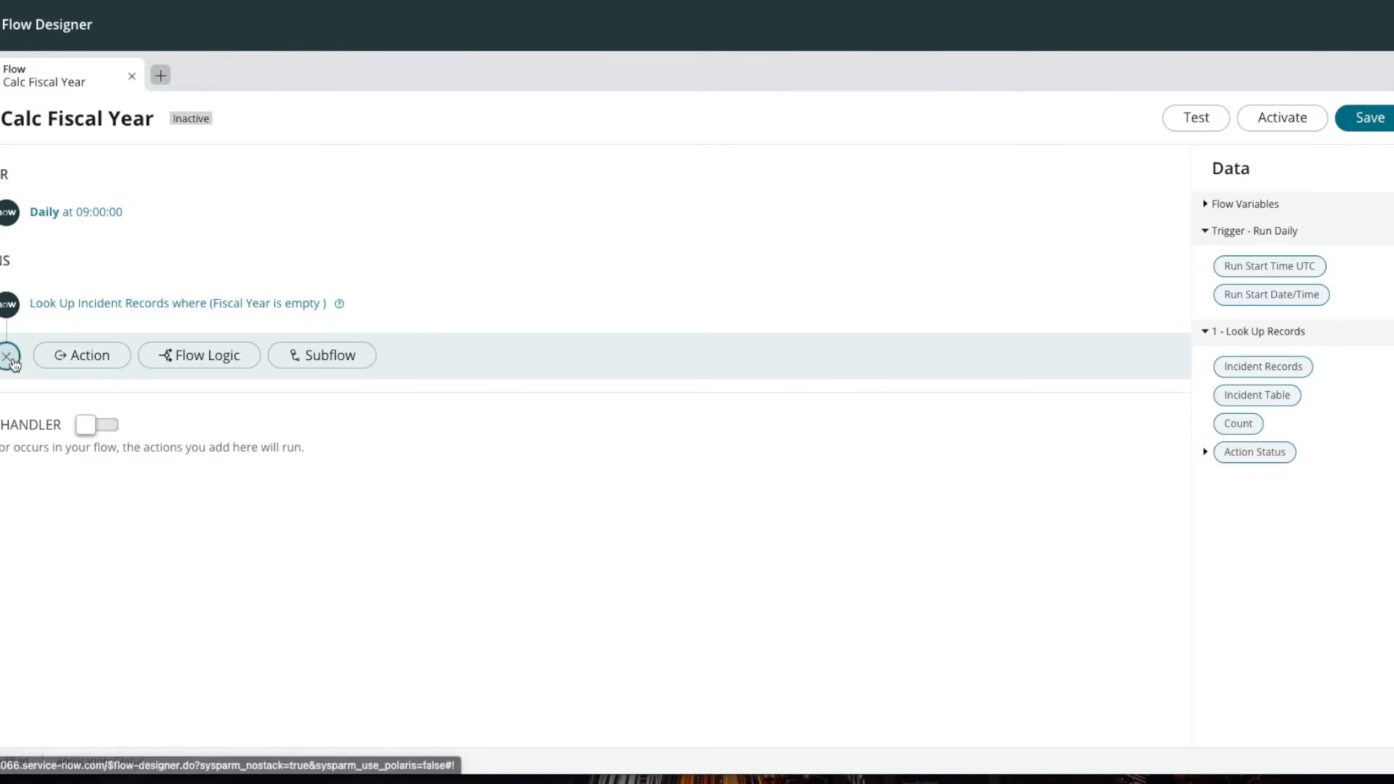
left_click(210, 361)
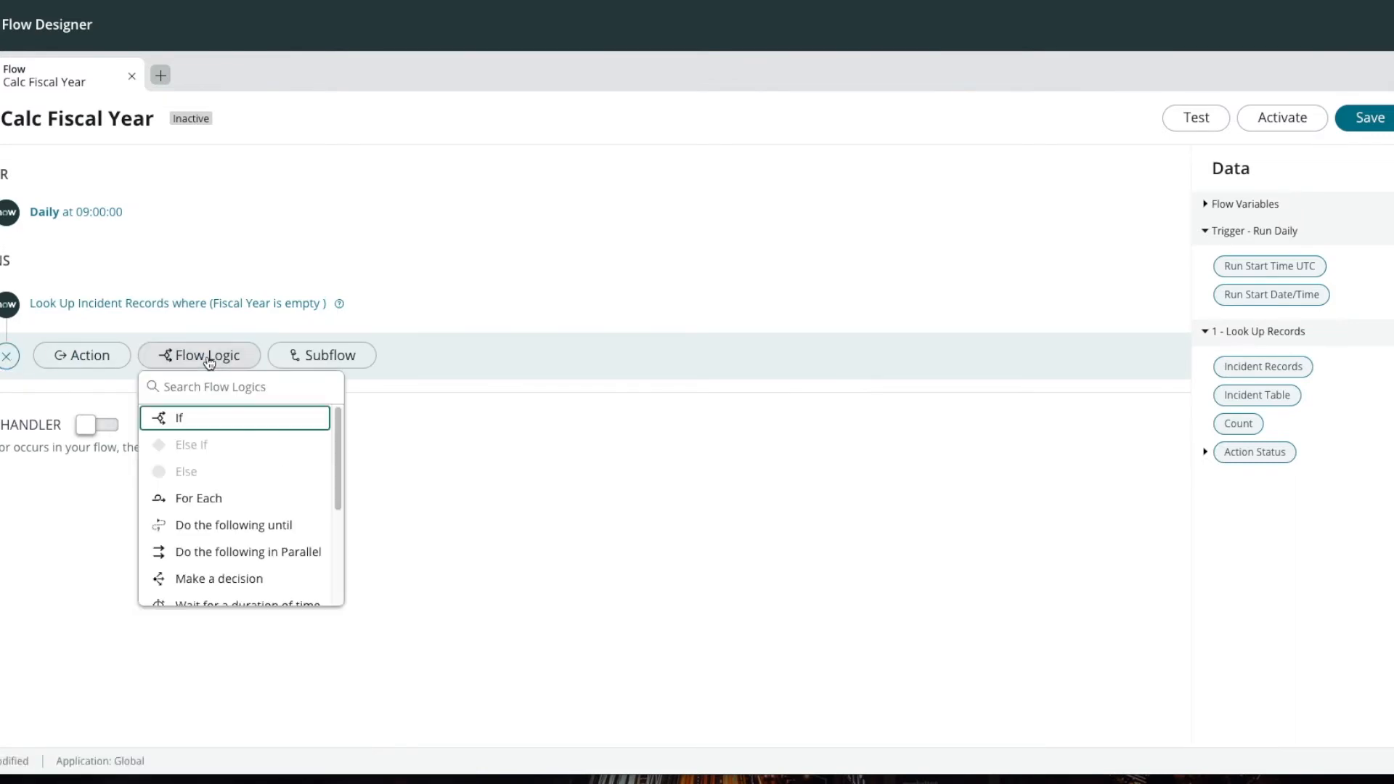
left_click(199, 501)
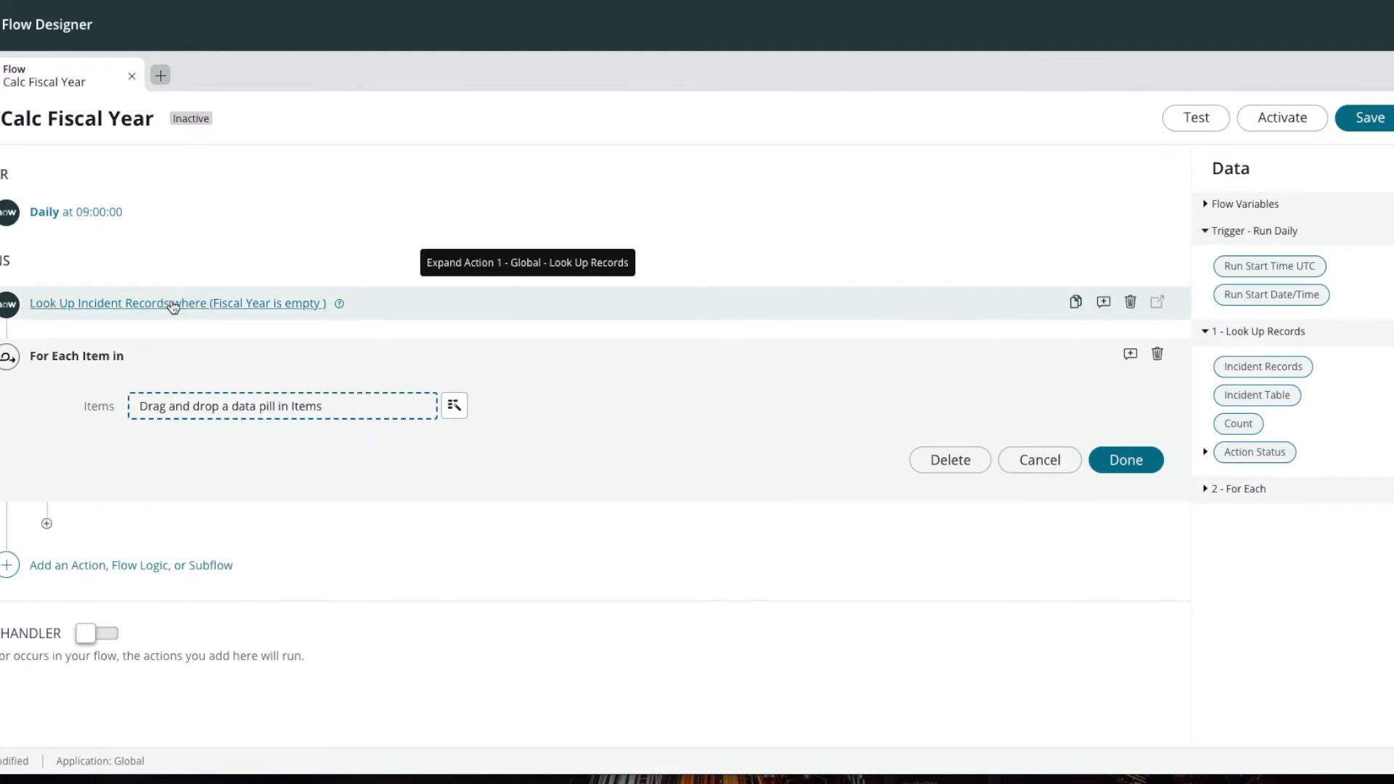
left_click(455, 407)
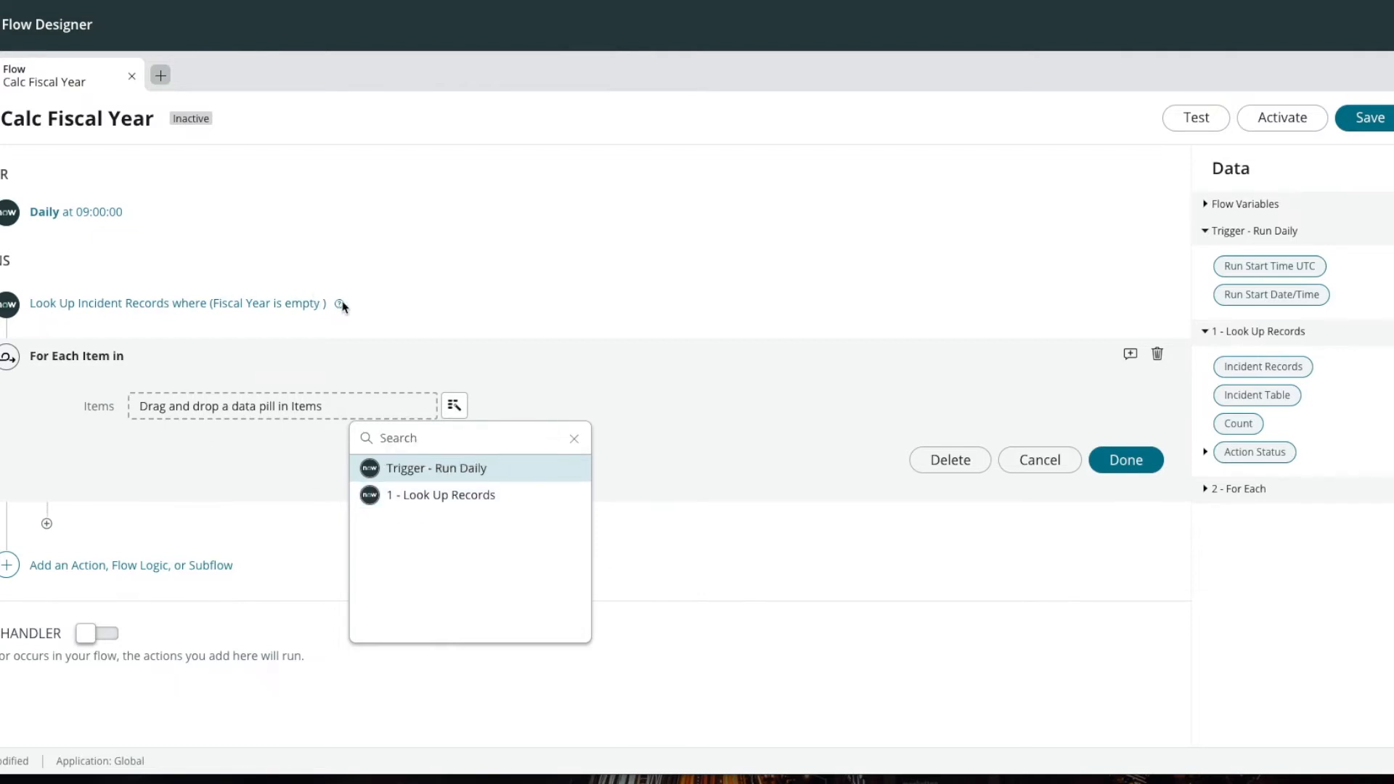
left_click(432, 498)
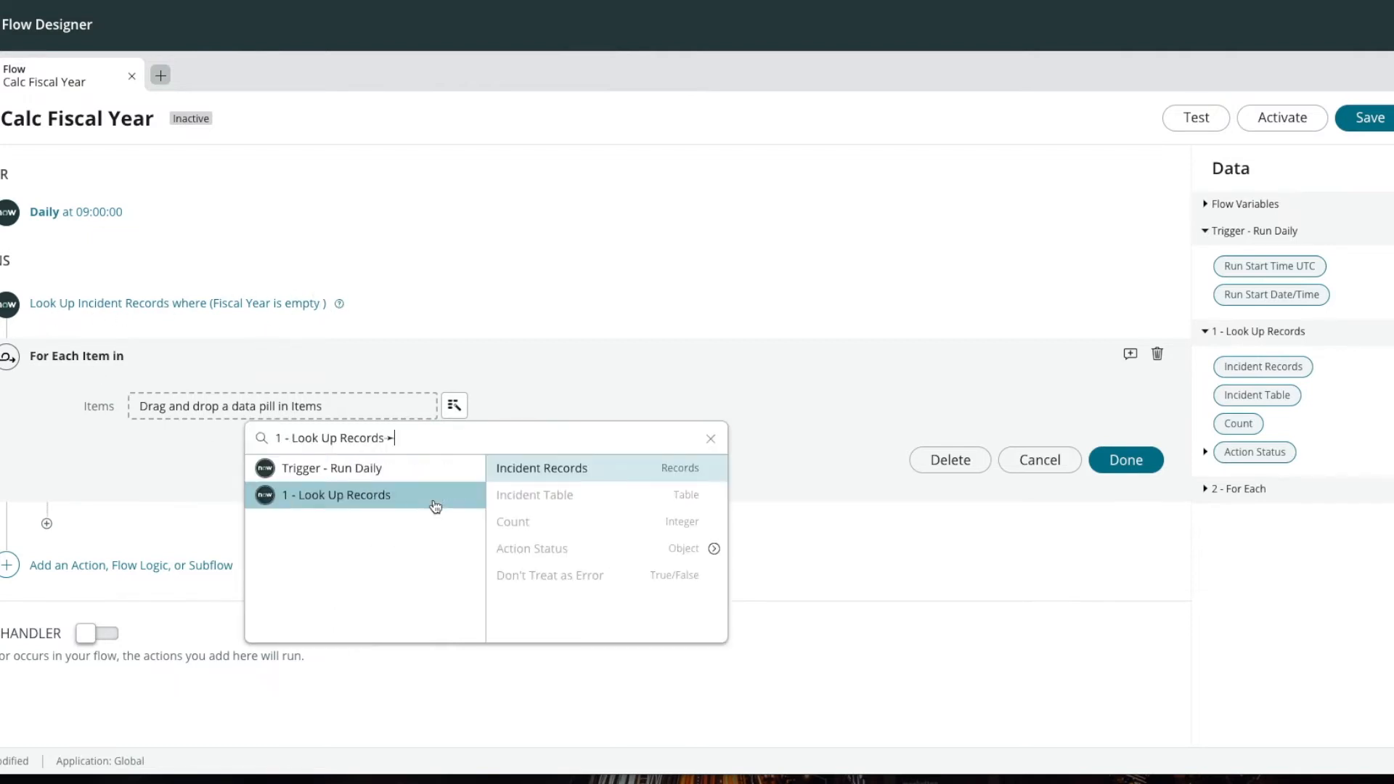
left_click(569, 479)
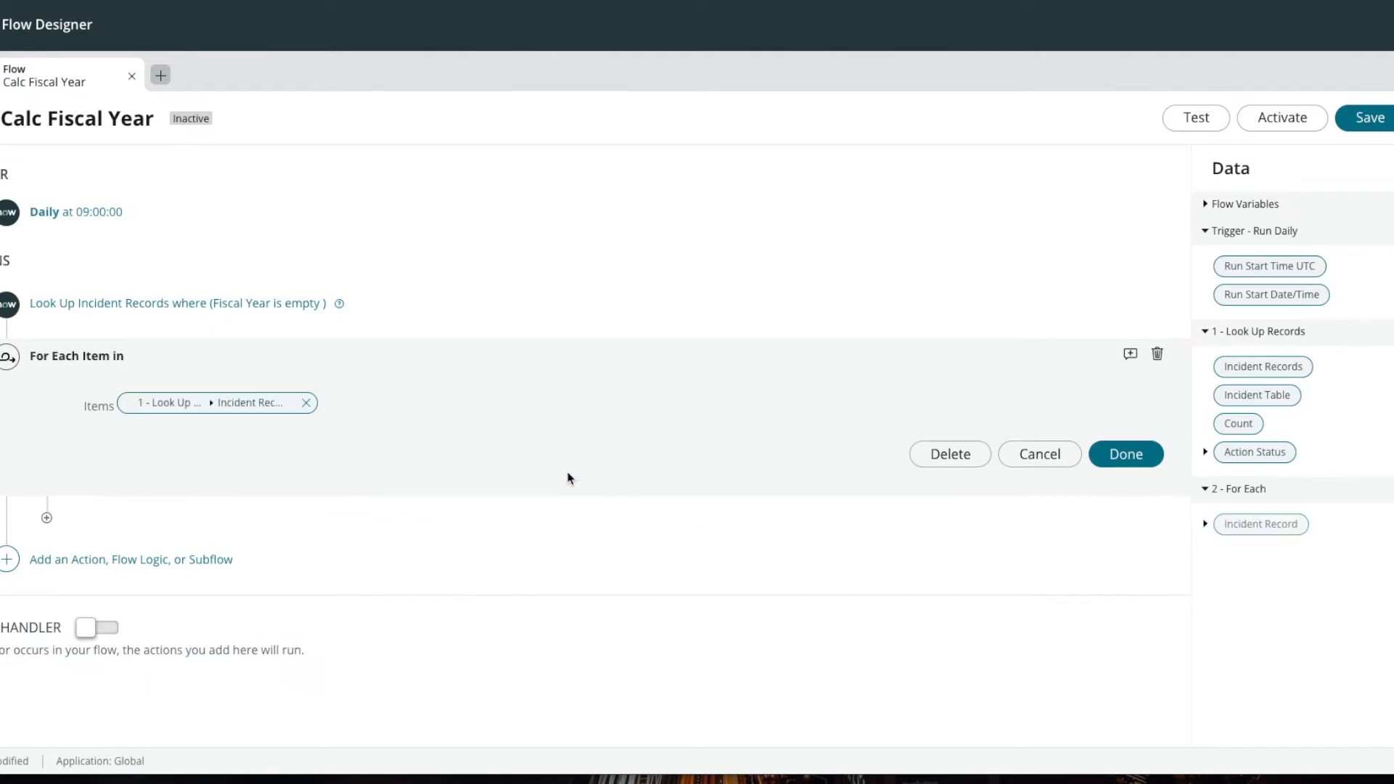
left_click(1102, 460)
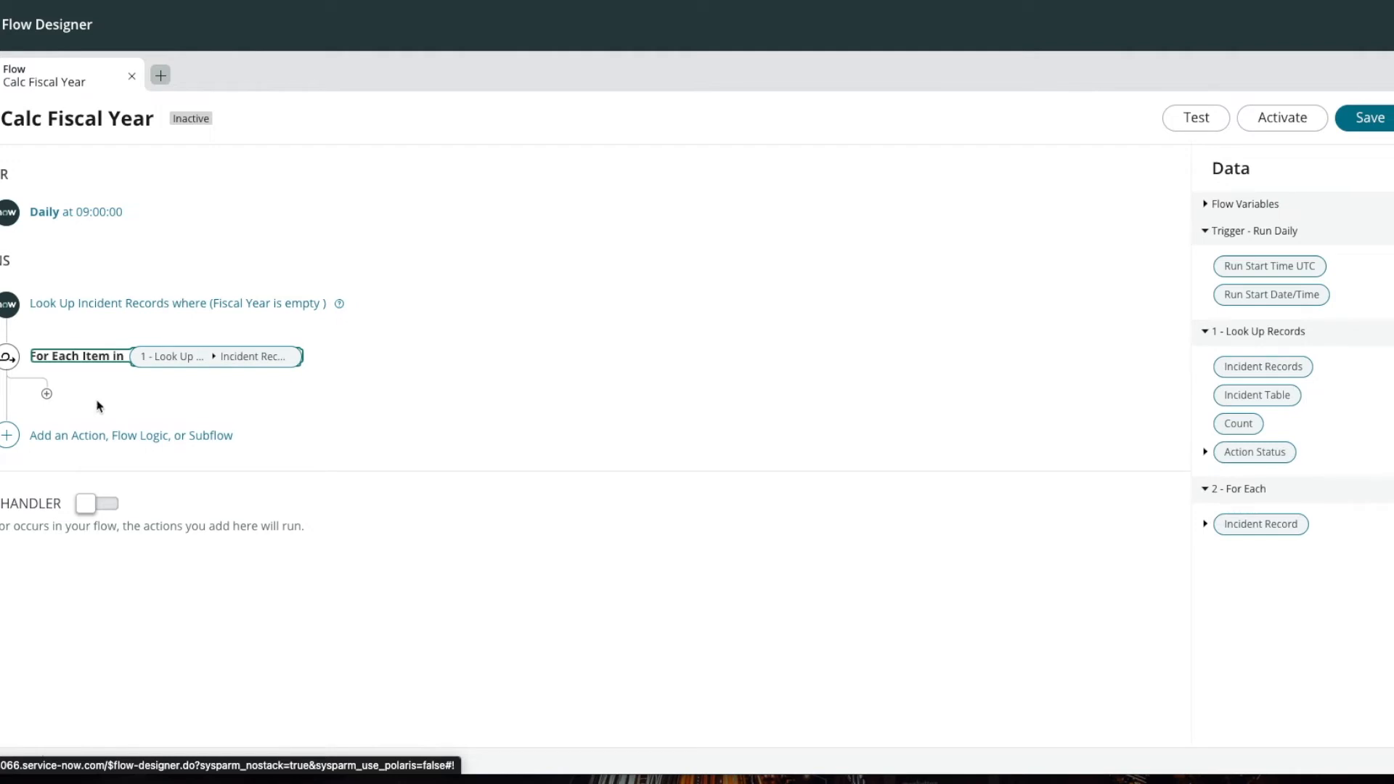
Step: Add an Update Record action inside the For Each loop, using the loop's Incident Record as the record
left_click(47, 396)
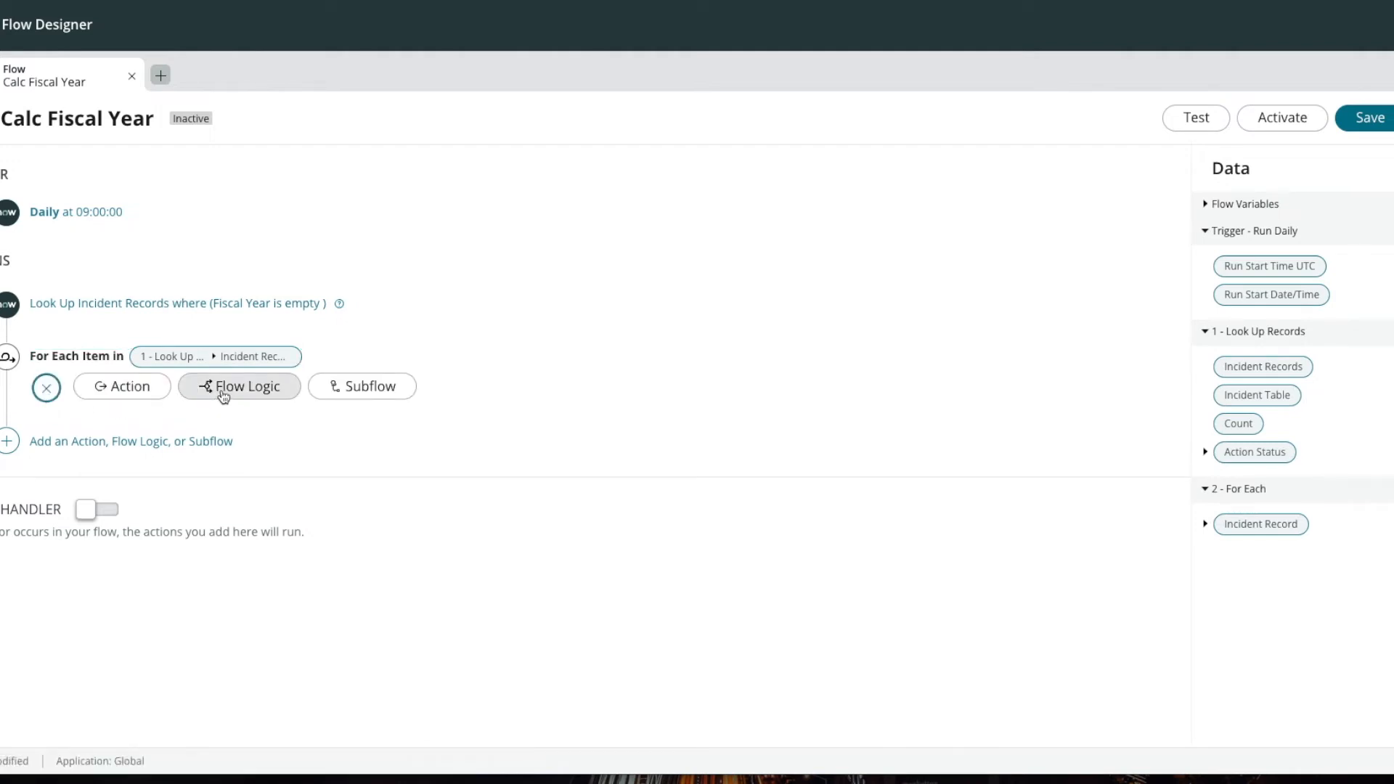
left_click(146, 393)
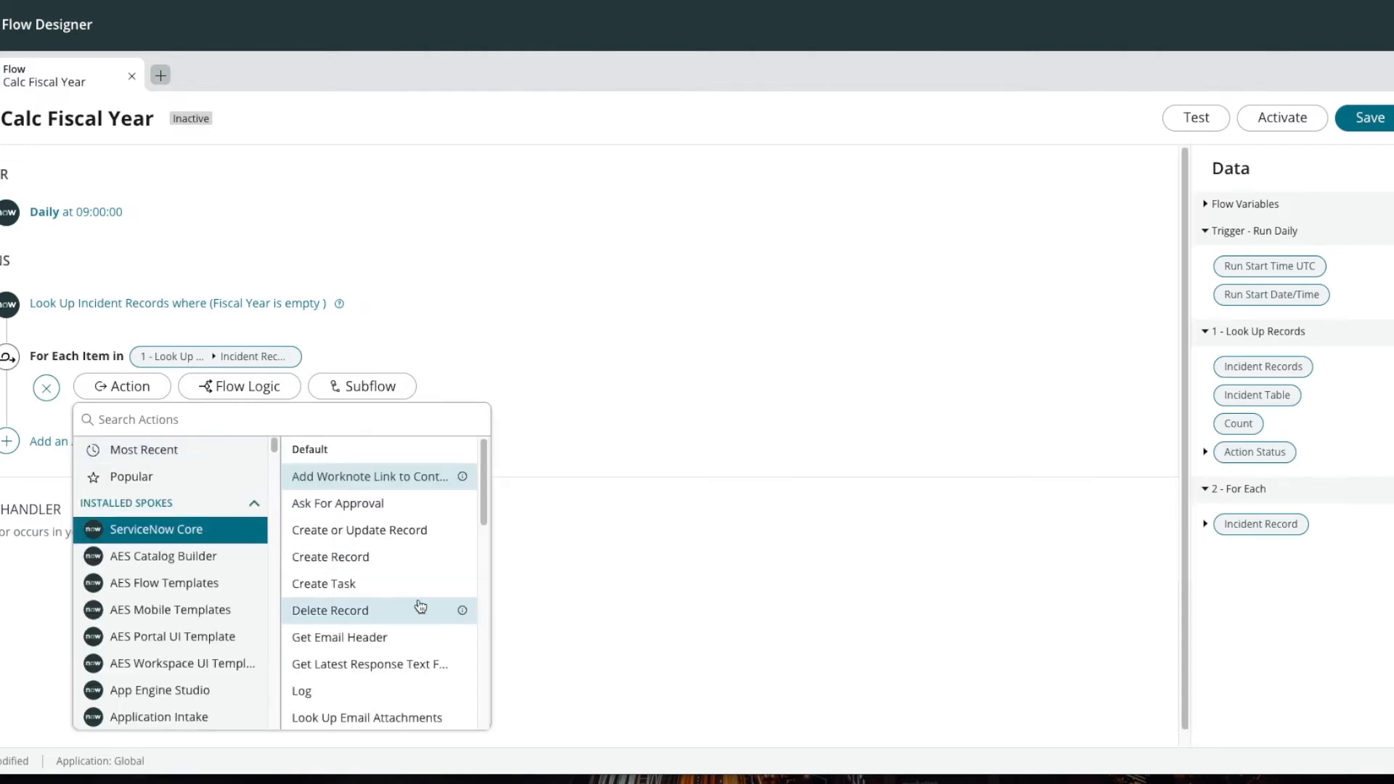
scroll(414, 604, "down", 5)
scroll(415, 604, "down", 1)
scroll(415, 604, "up", 2)
scroll(415, 604, "up", 1)
scroll(414, 604, "up", 1)
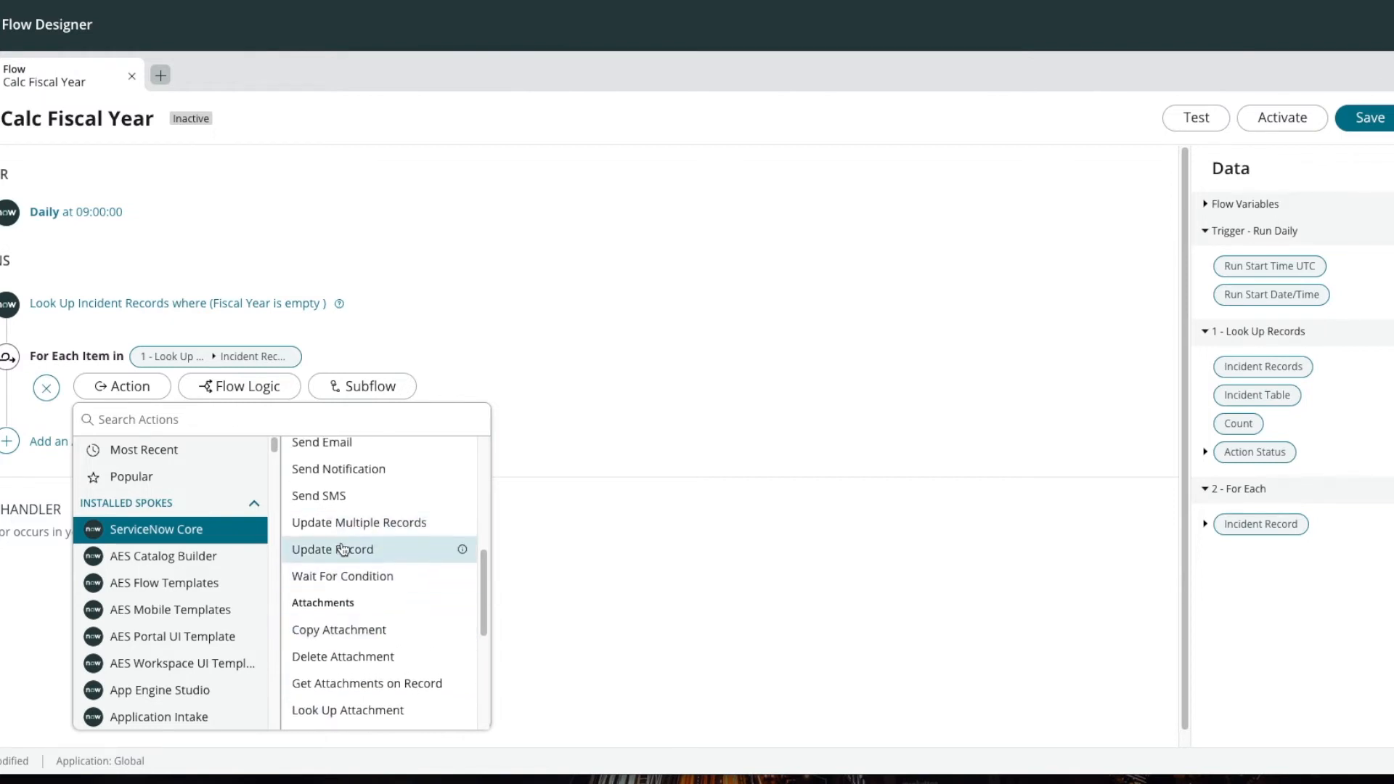
left_click(411, 550)
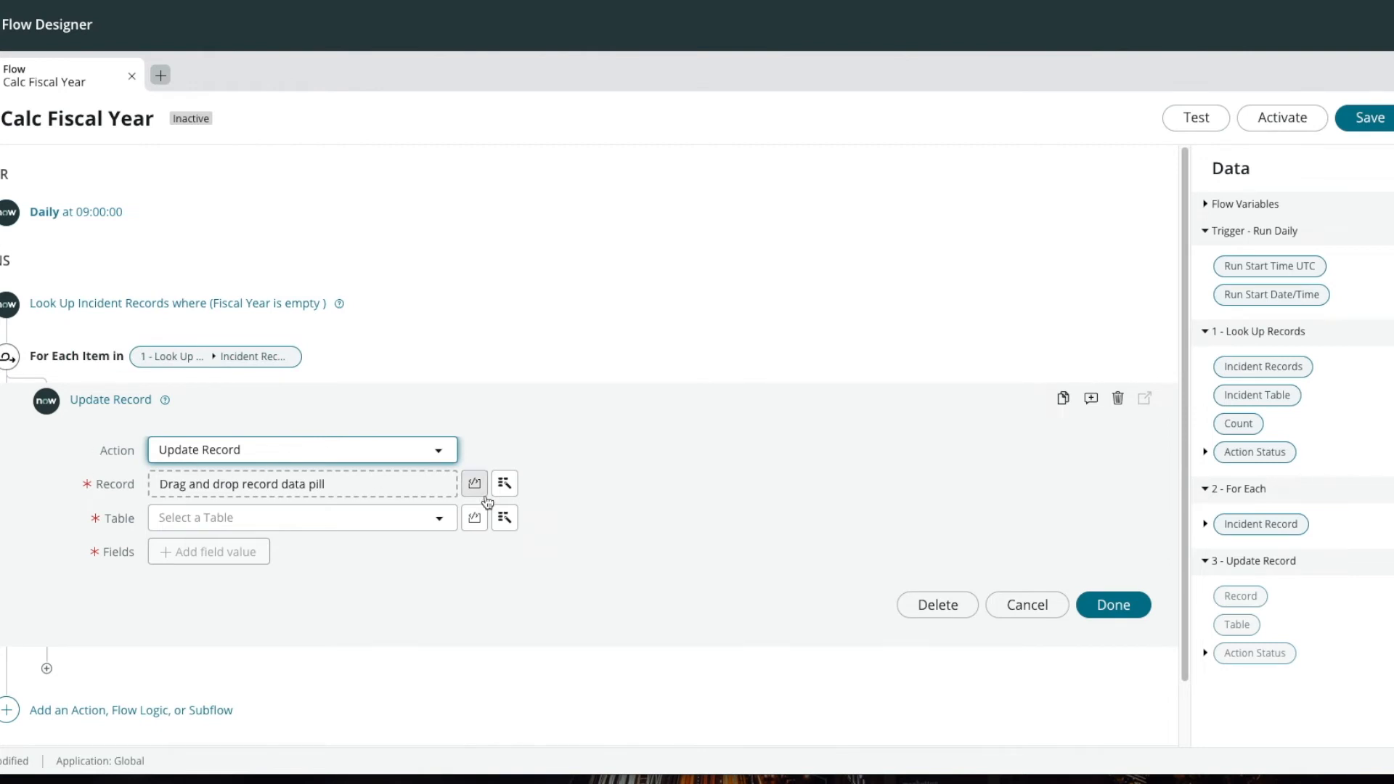
left_click(505, 484)
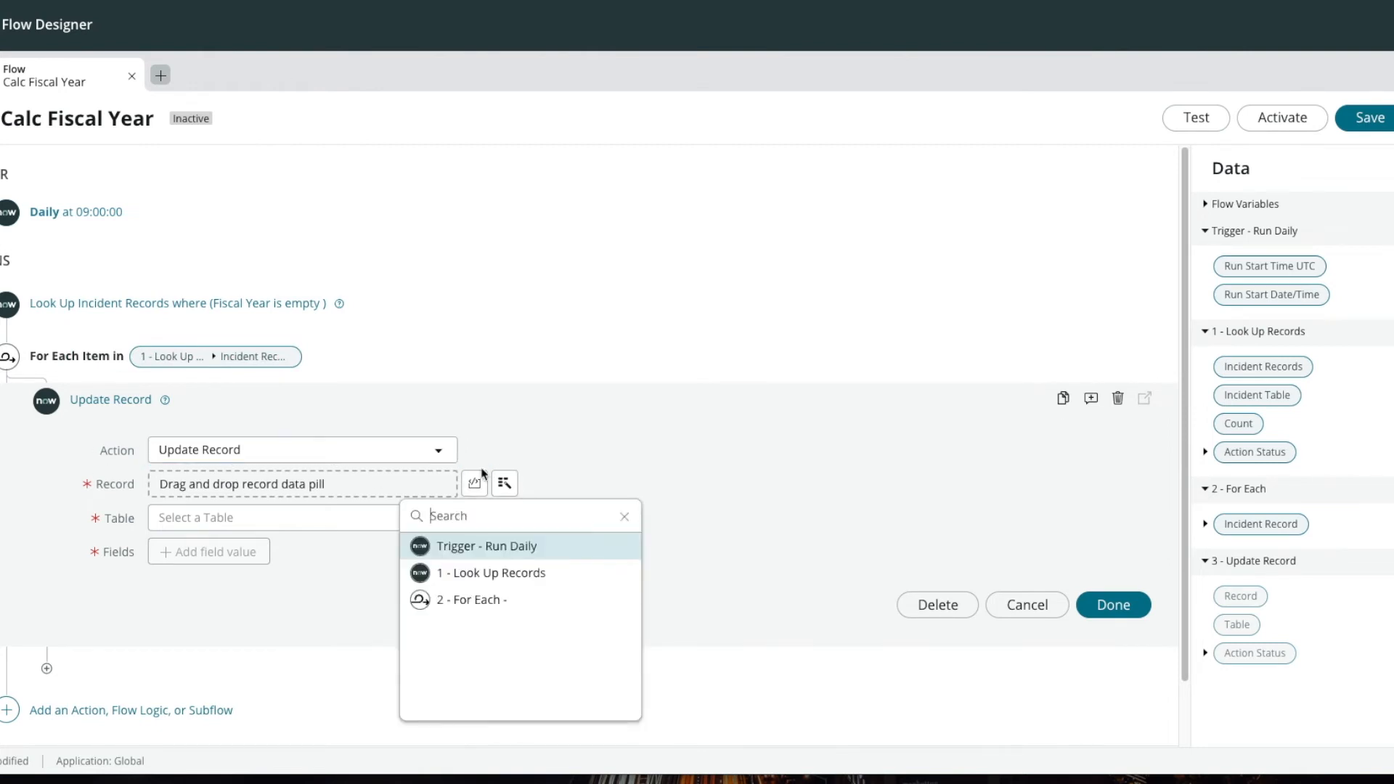
left_click(466, 603)
left_click(591, 555)
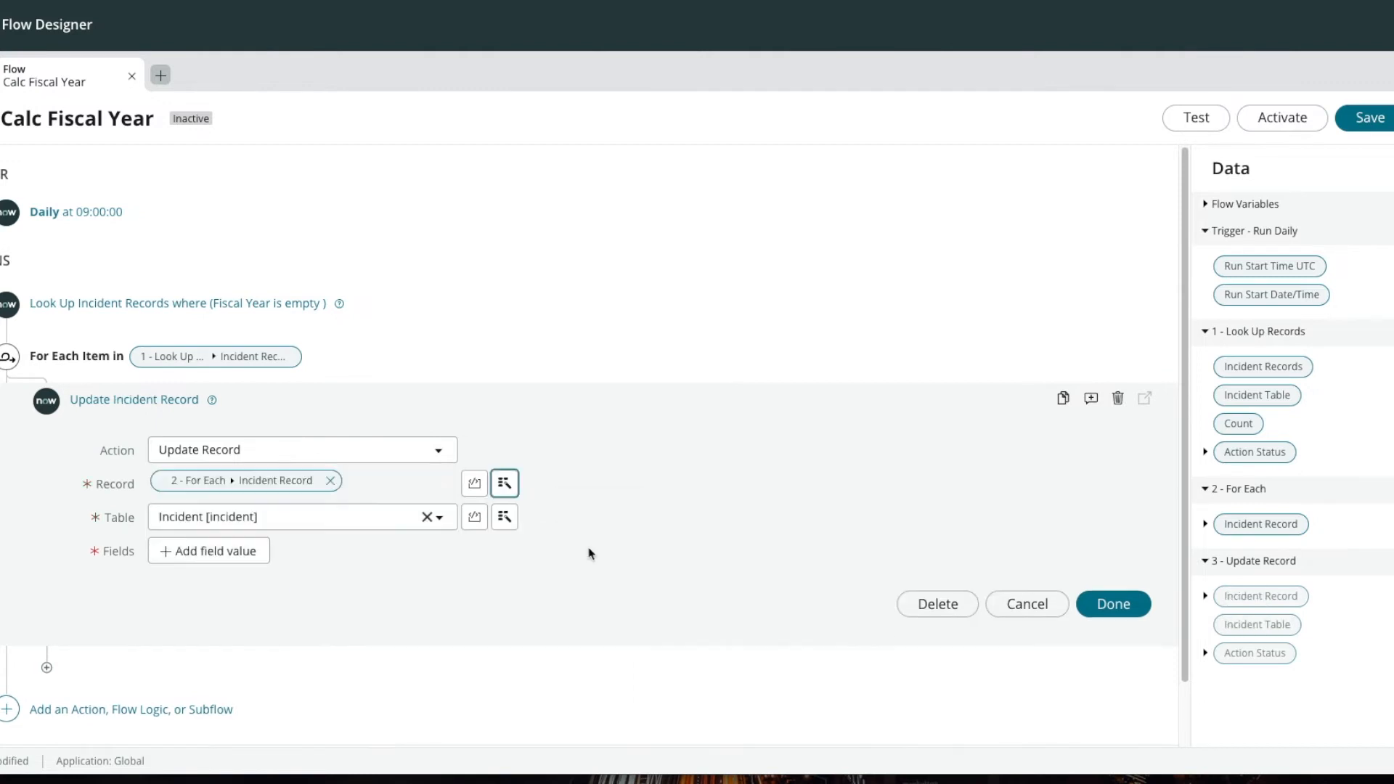
Step: Add Fiscal Year as a field to update and turn on scripting for its value
left_click(243, 556)
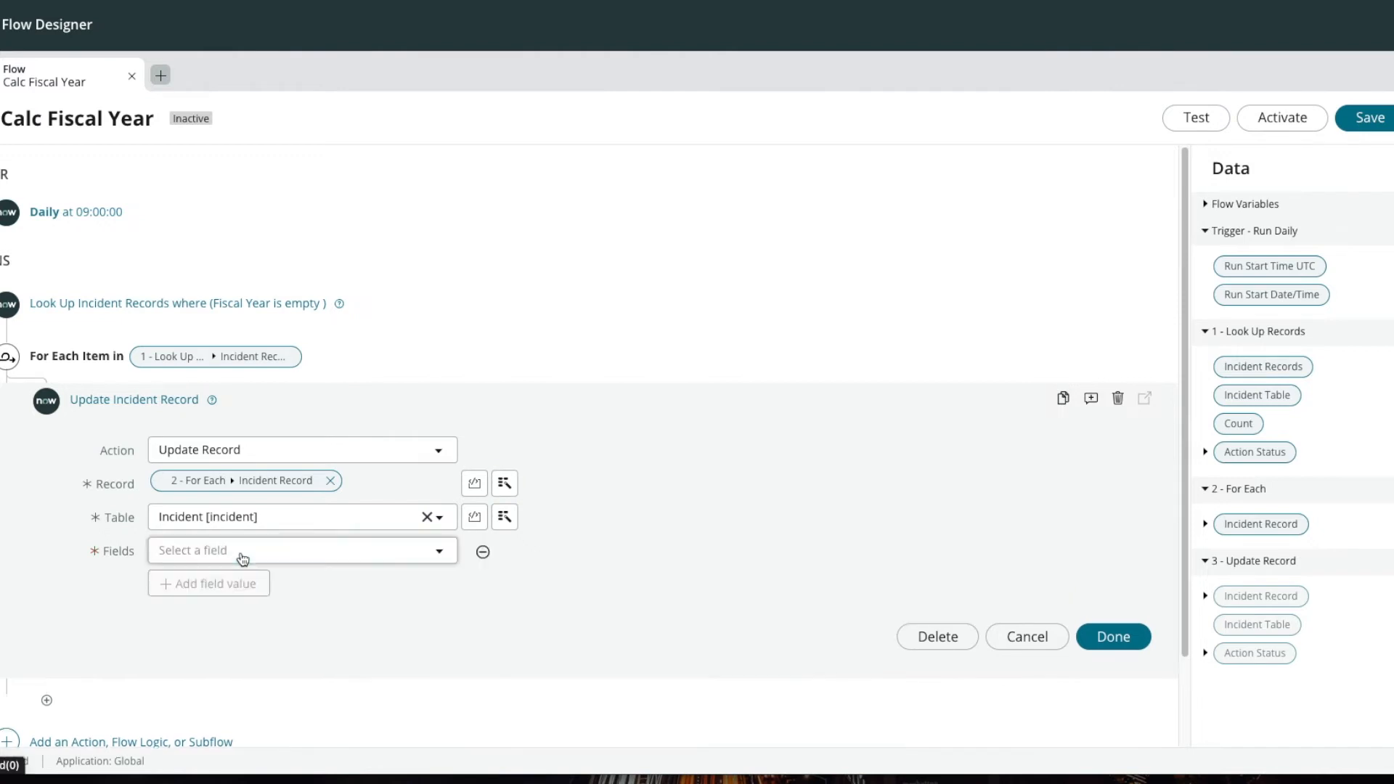
left_click(311, 556)
type("fis")
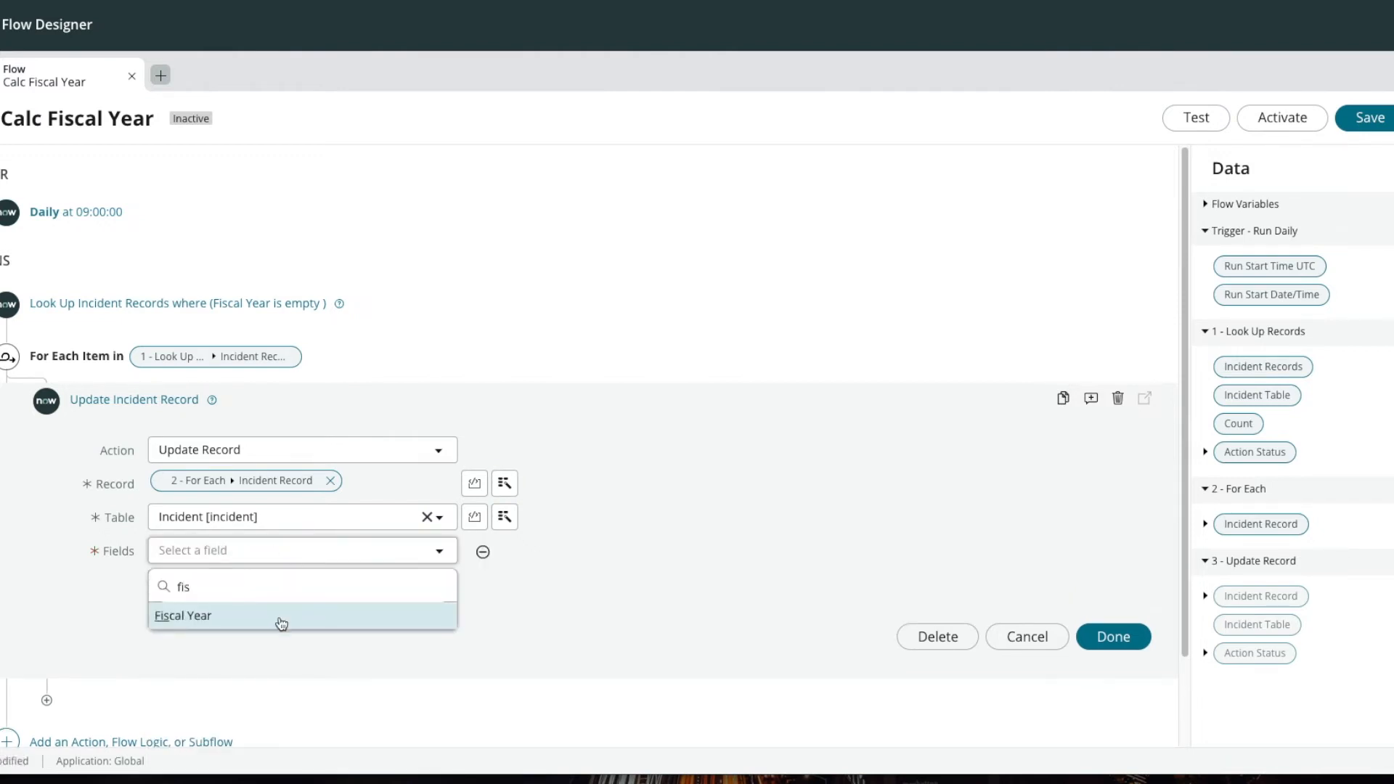
left_click(281, 619)
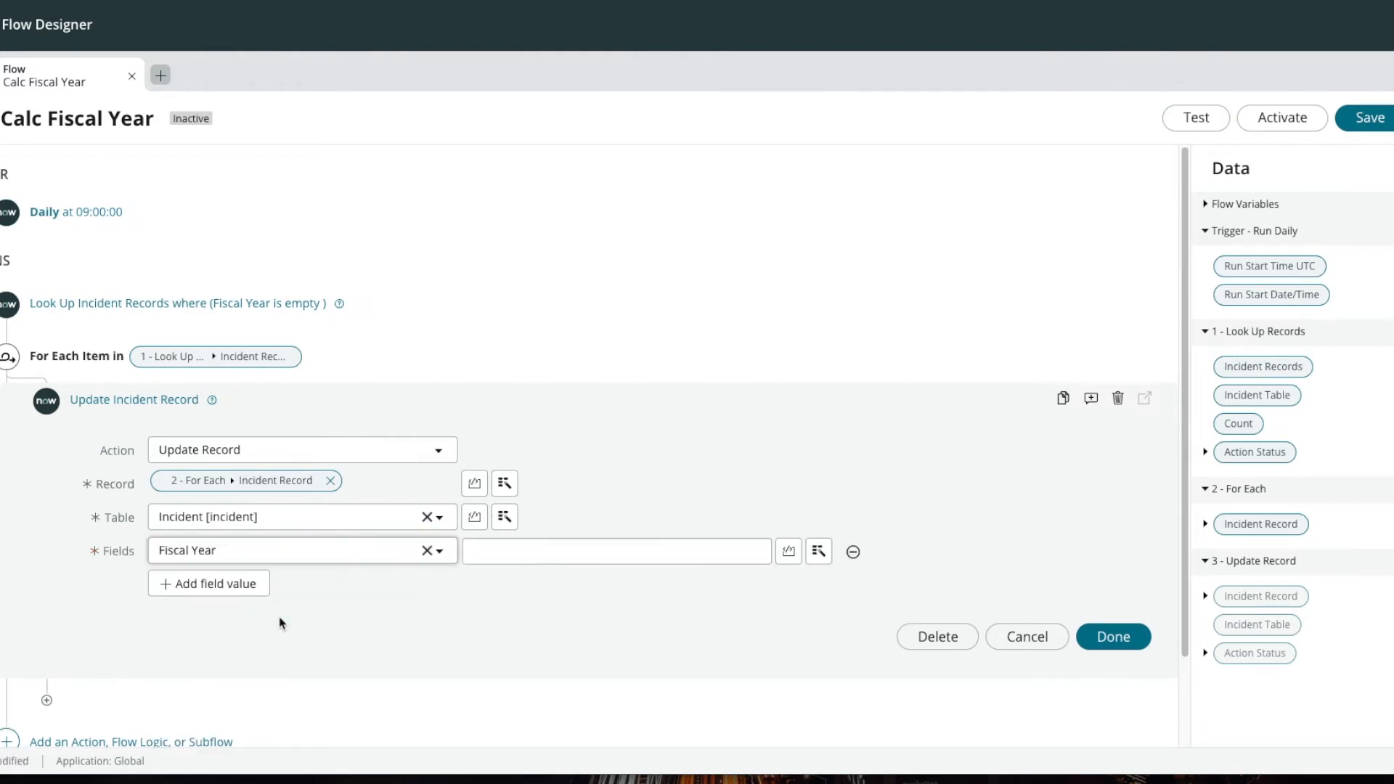
left_click(789, 554)
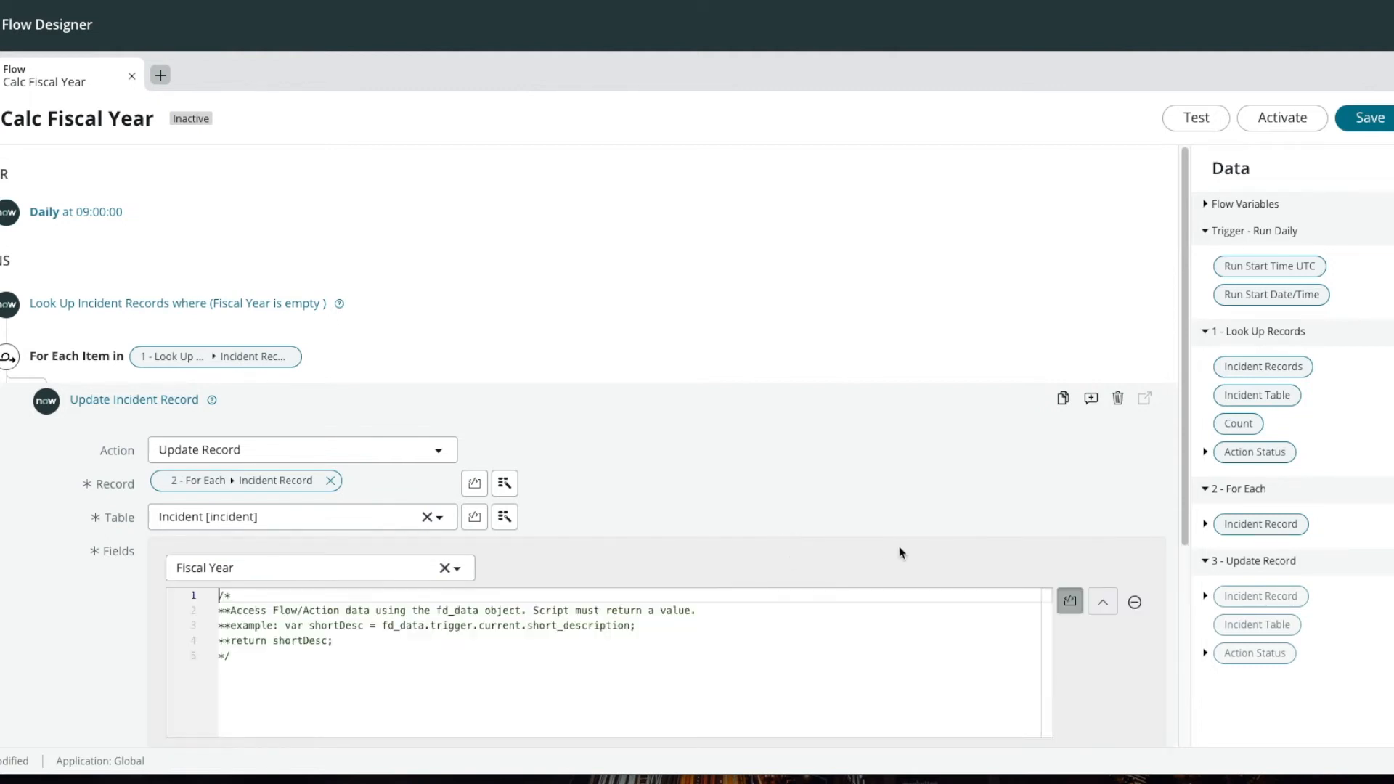
Step: Below the comment in the Fiscal Year script, add the line var gdt = fd_data._2__for_each.item.sys_created_on;
left_click(252, 610)
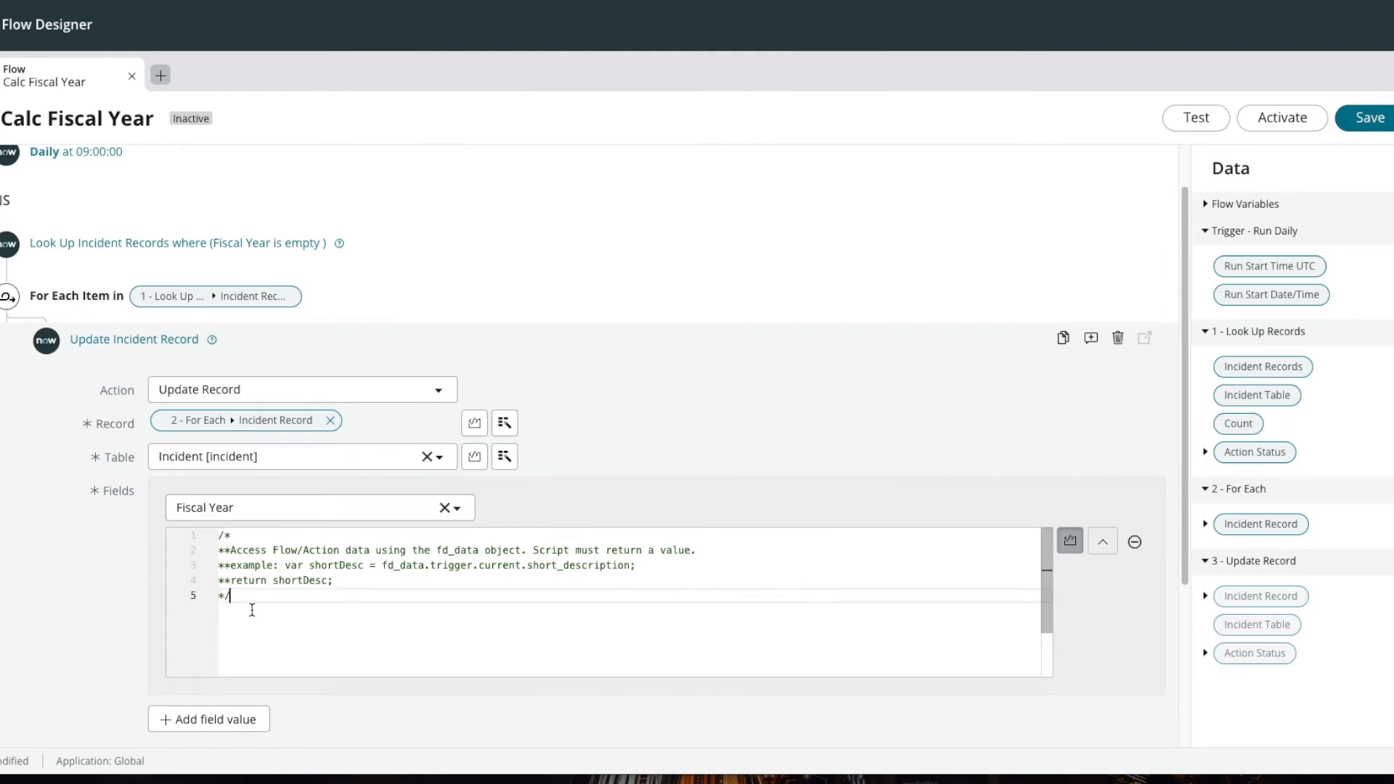
key("Return")
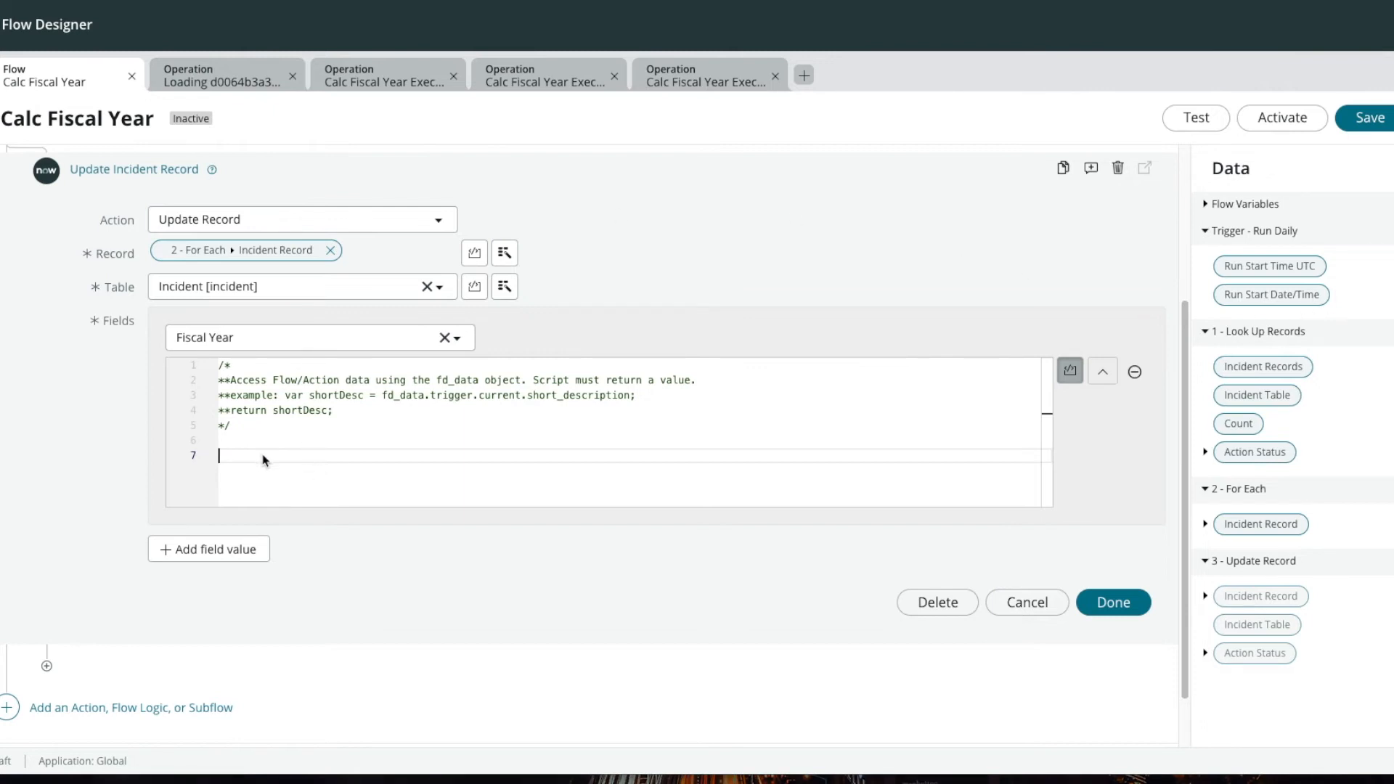
type("var gdt = fd_data.")
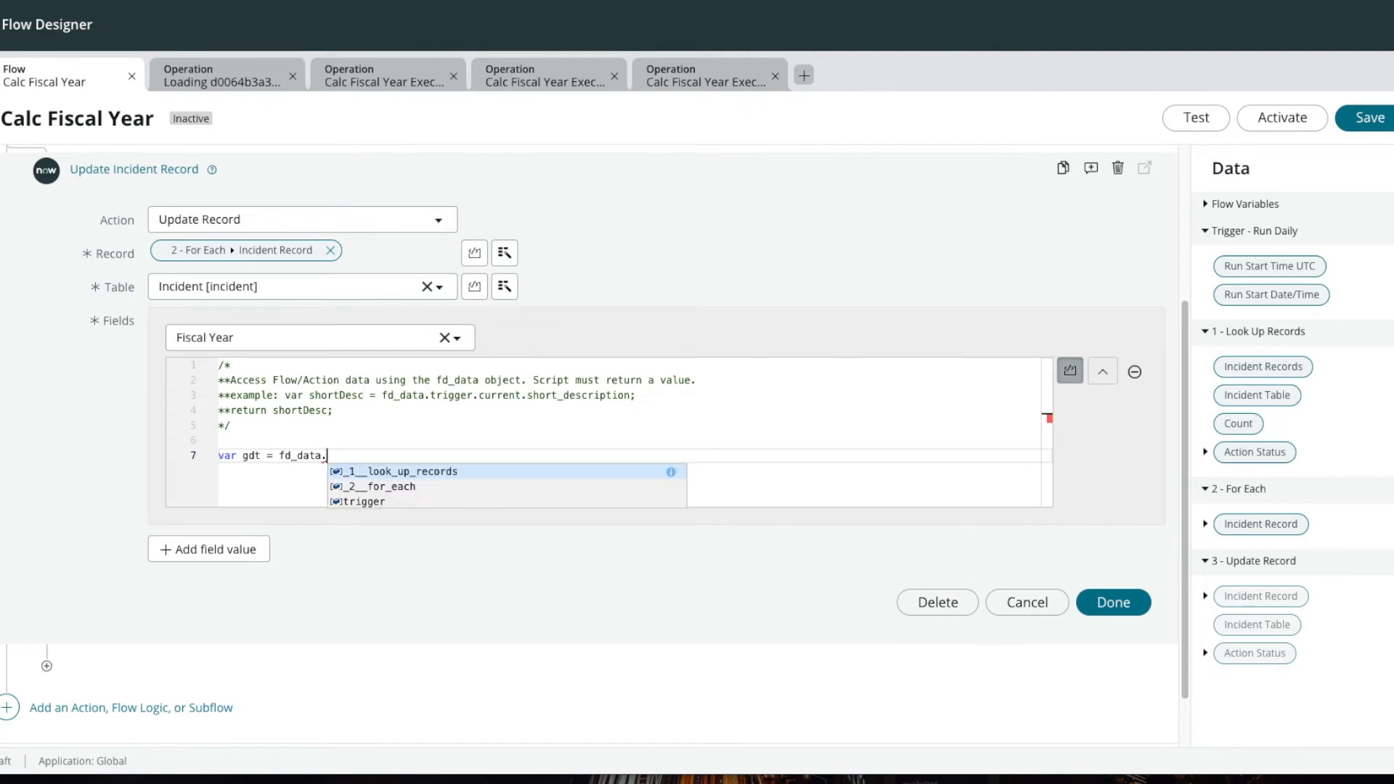
key("Down")
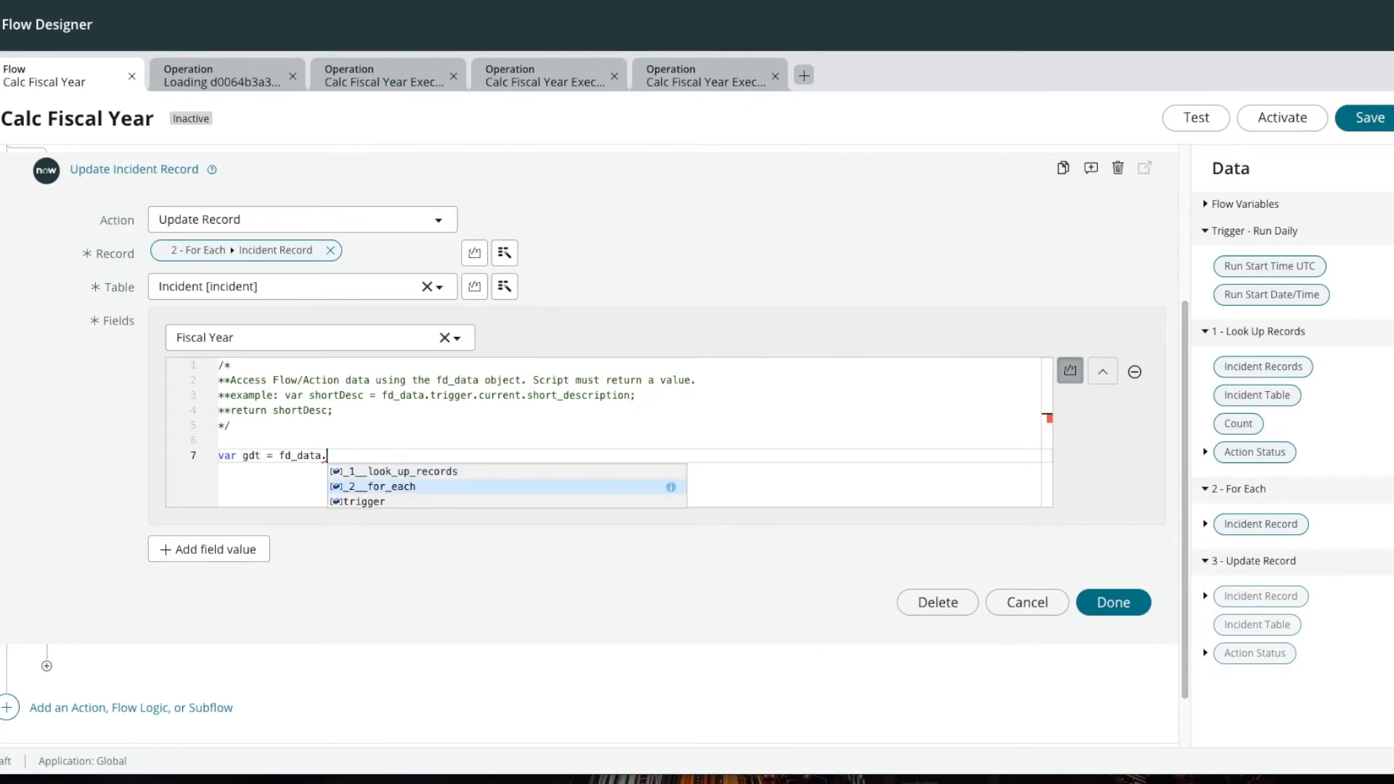
key("Return")
type(",")
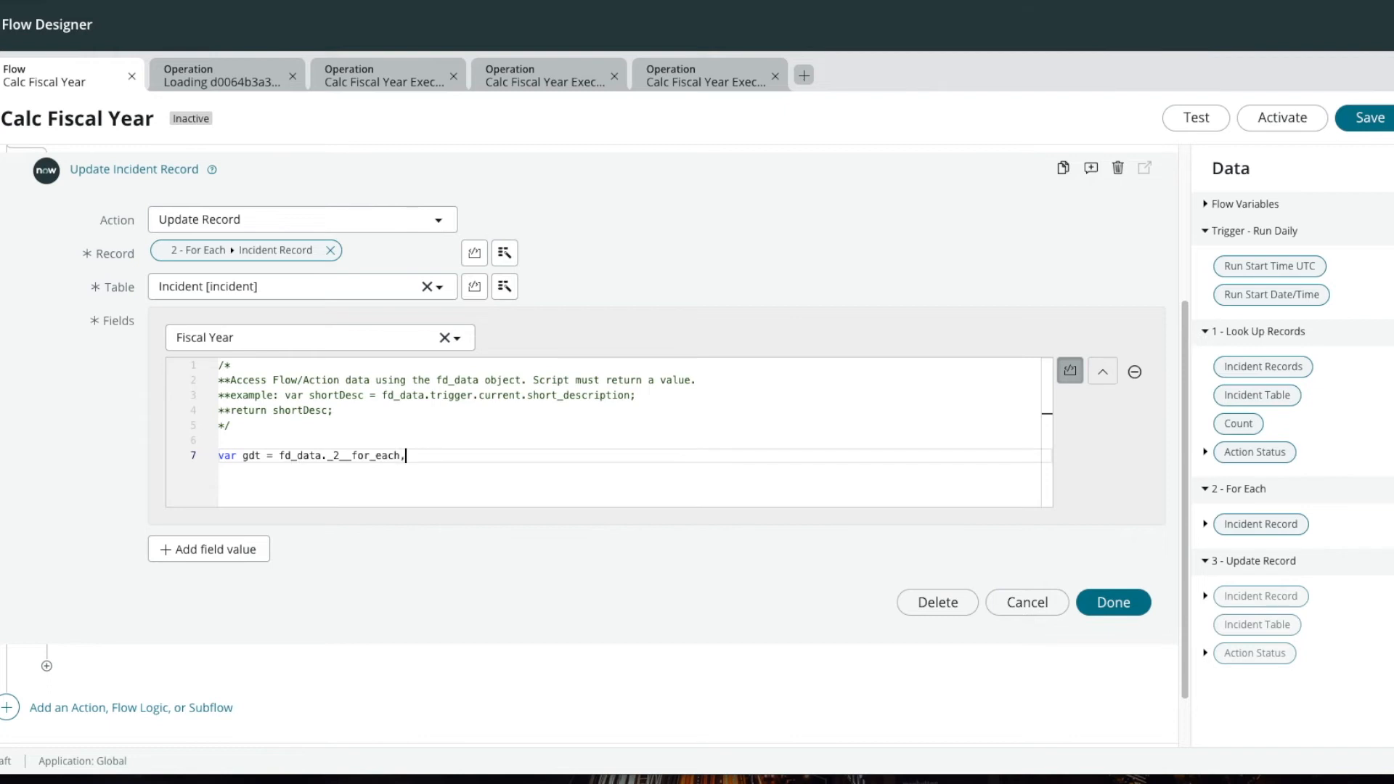
key("BackSpace")
type(".item")
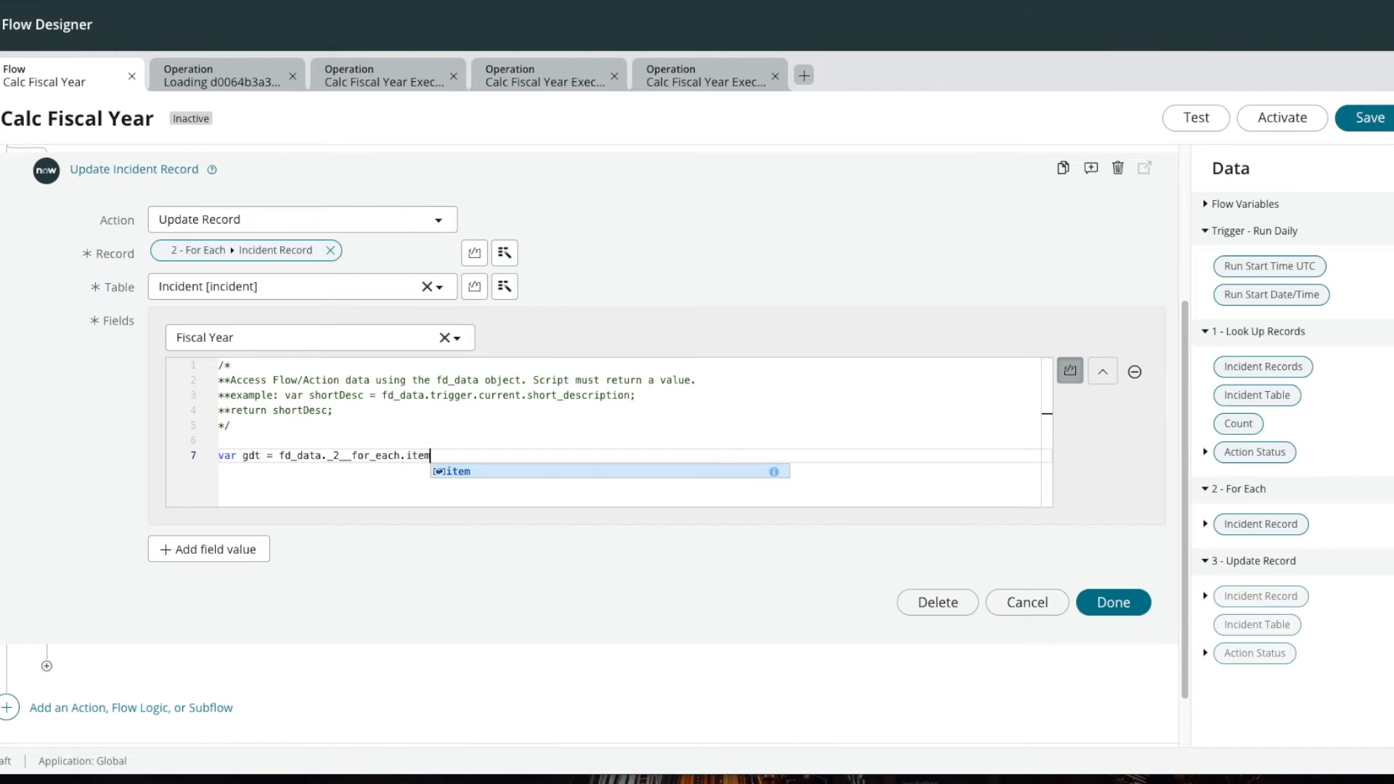
type(".")
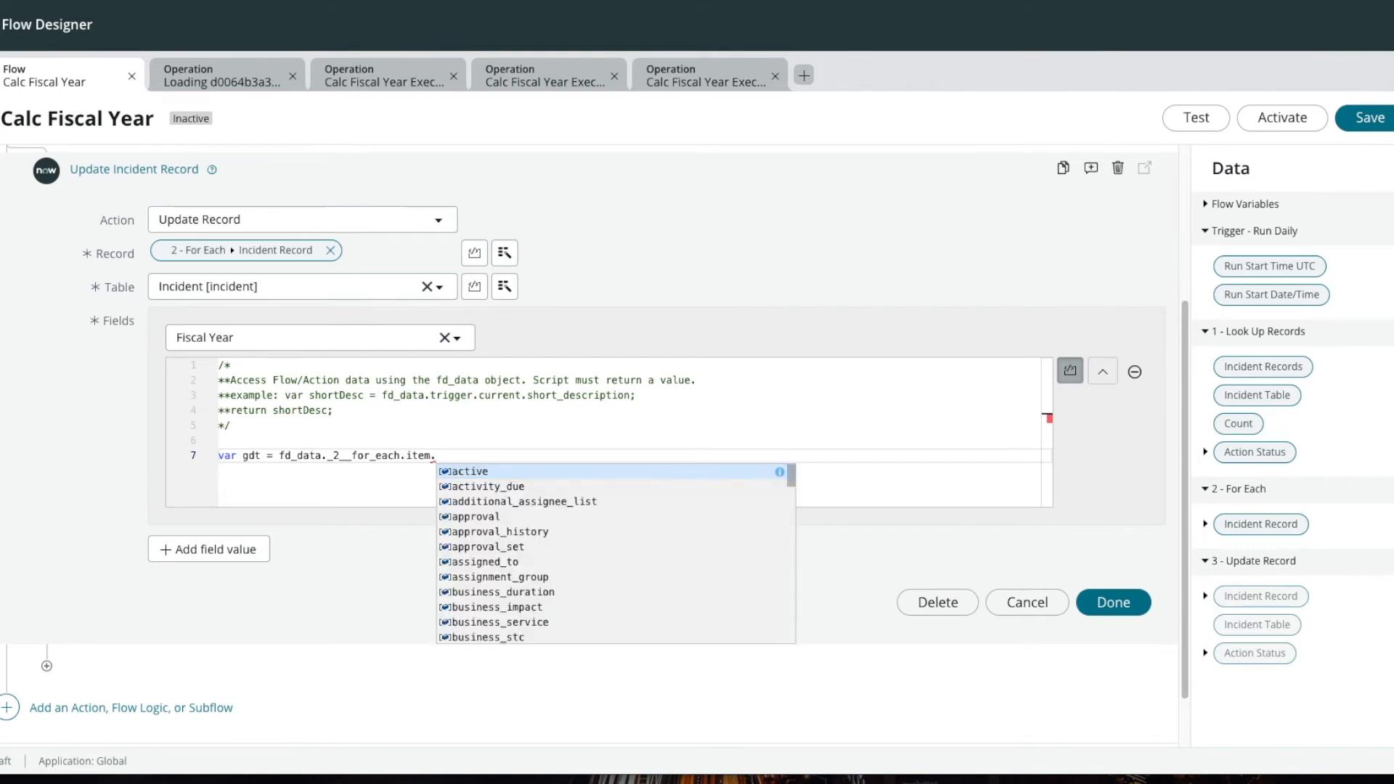
scroll(601, 553, "down", 15)
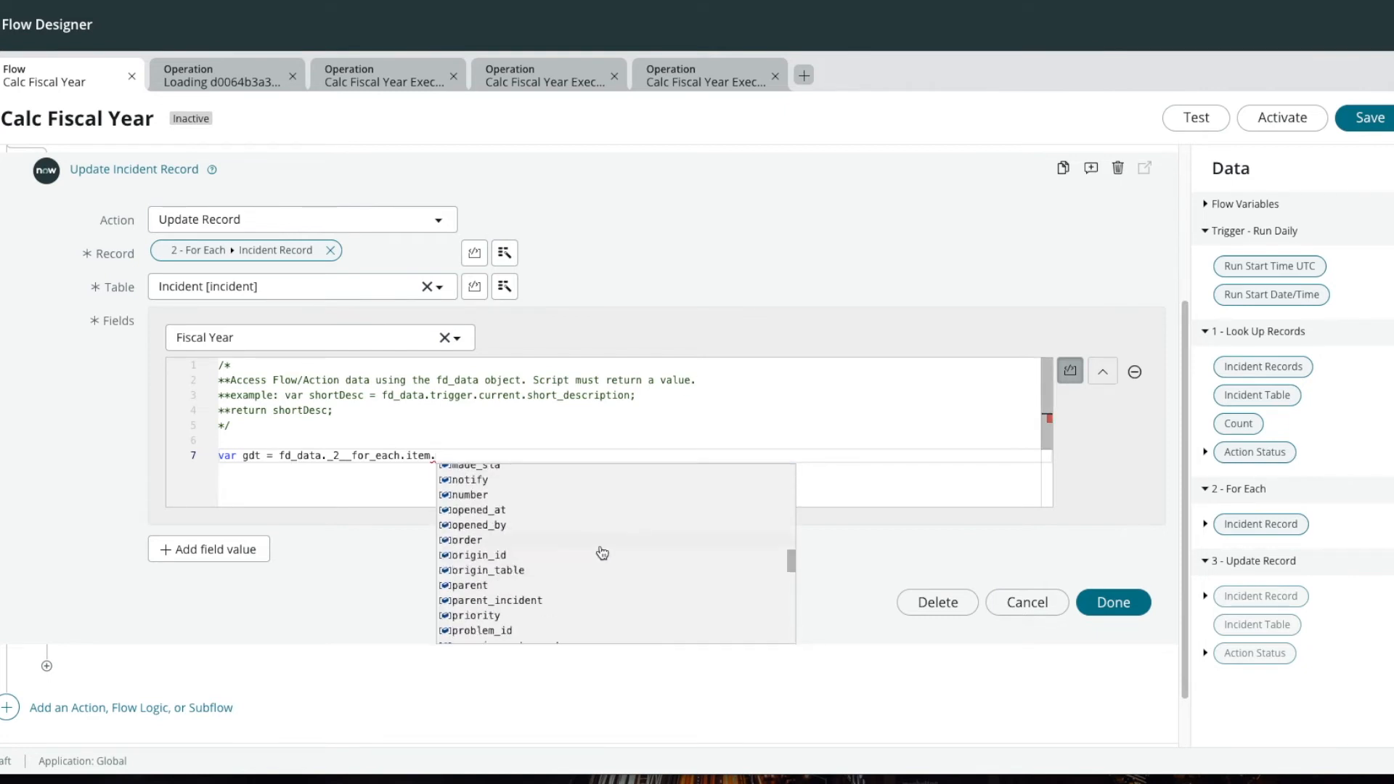
scroll(538, 547, "up", 3)
scroll(514, 538, "up", 1)
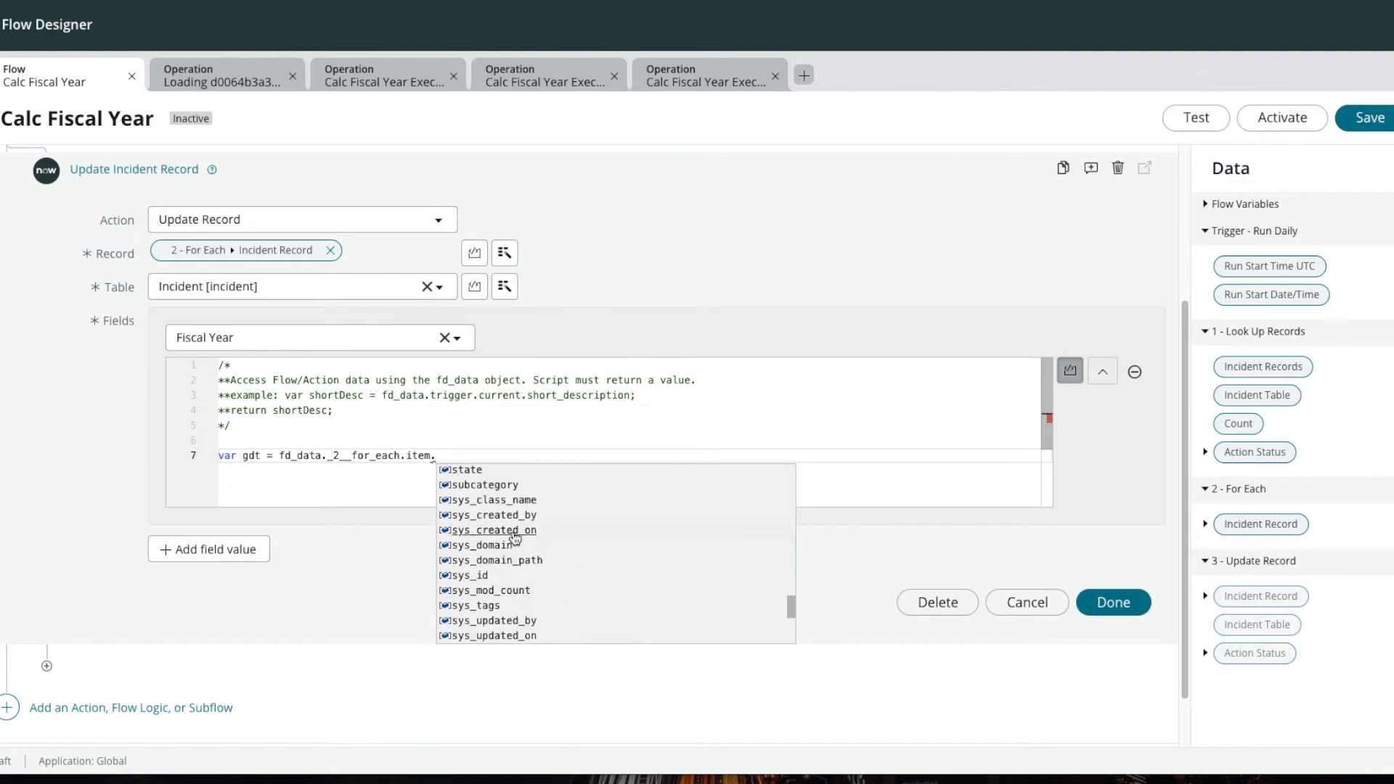
left_click(516, 538)
type(";")
Step: After a blank line, convert the created date with var date = new GlideDateTime(gdt);
key("Return")
key("Return")
type("var date = ")
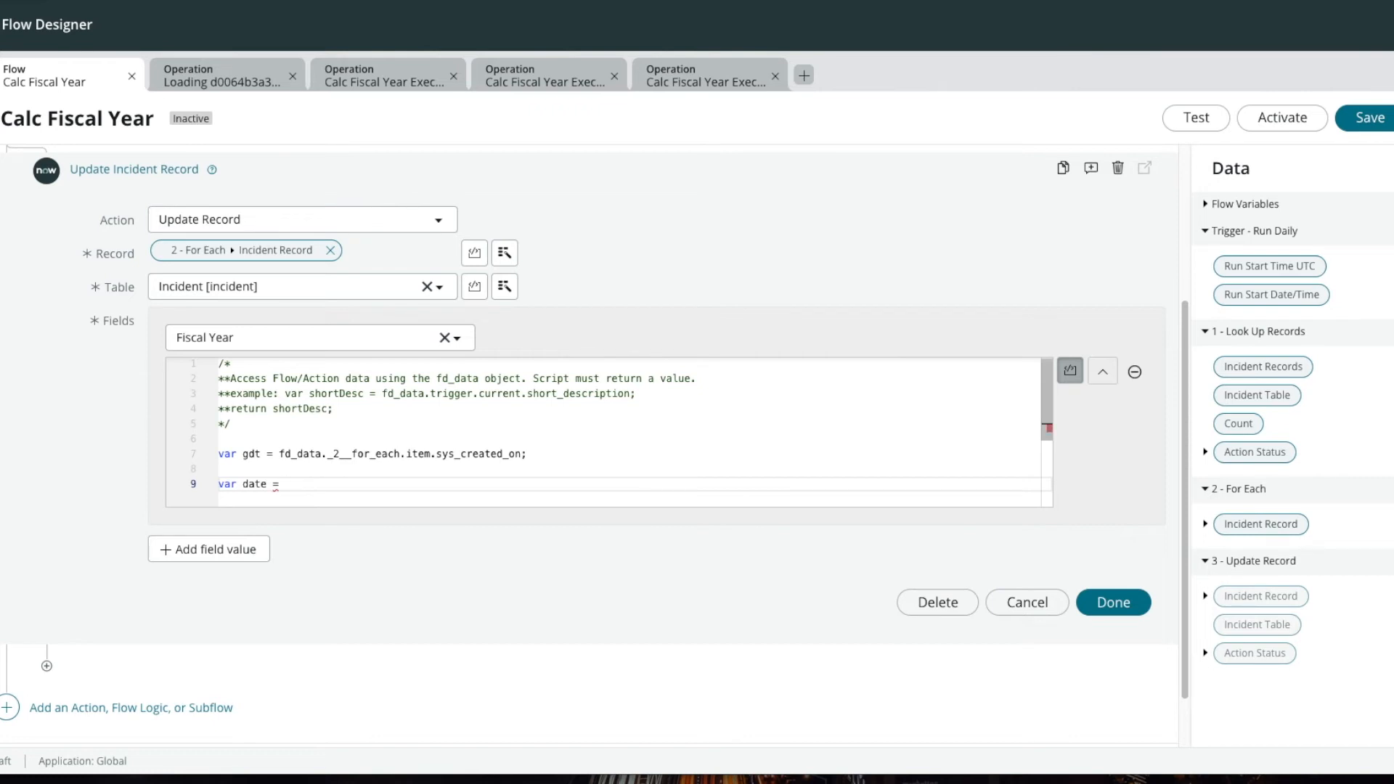
type("new GlideDateTime(gdt);")
Step: Add an if block to the script with the condition date.getMonthUTC()+1 <= 3
key("Return")
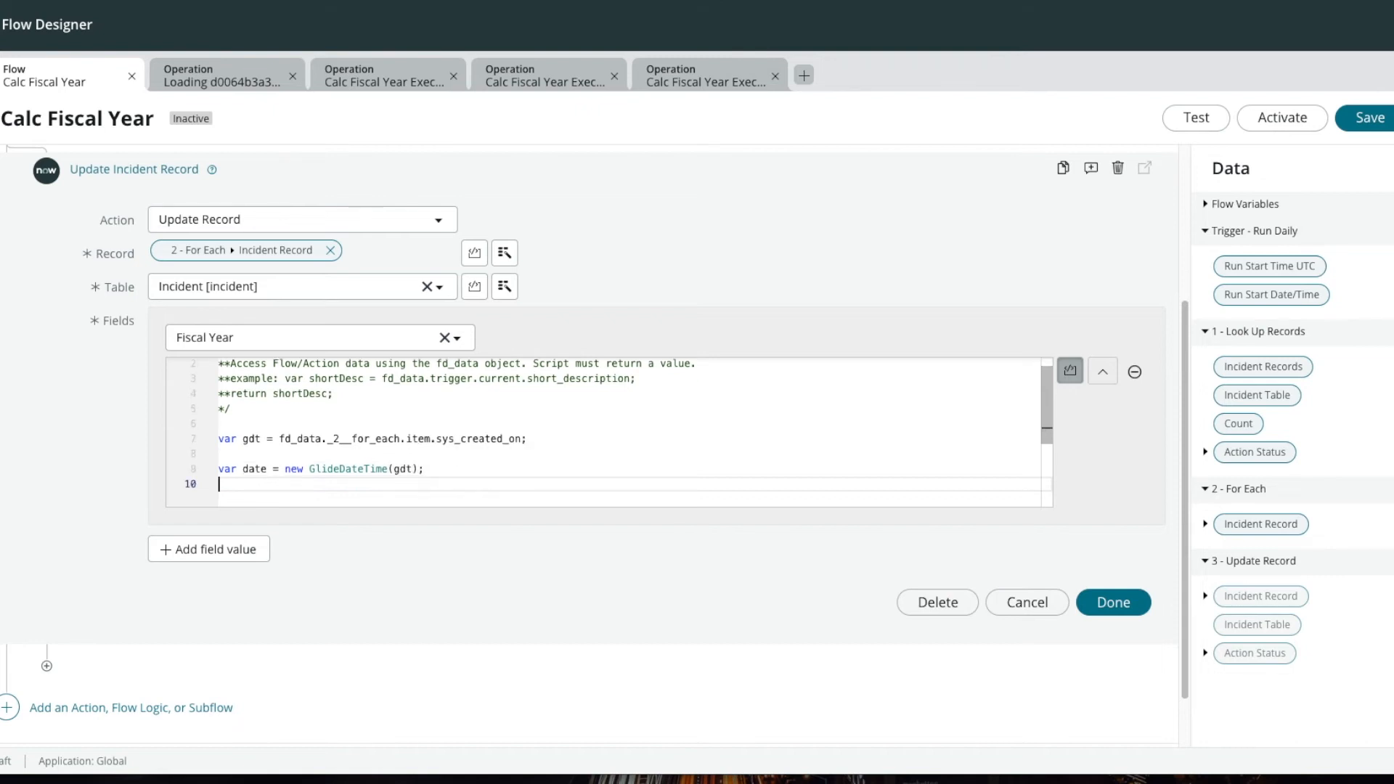
key("Return")
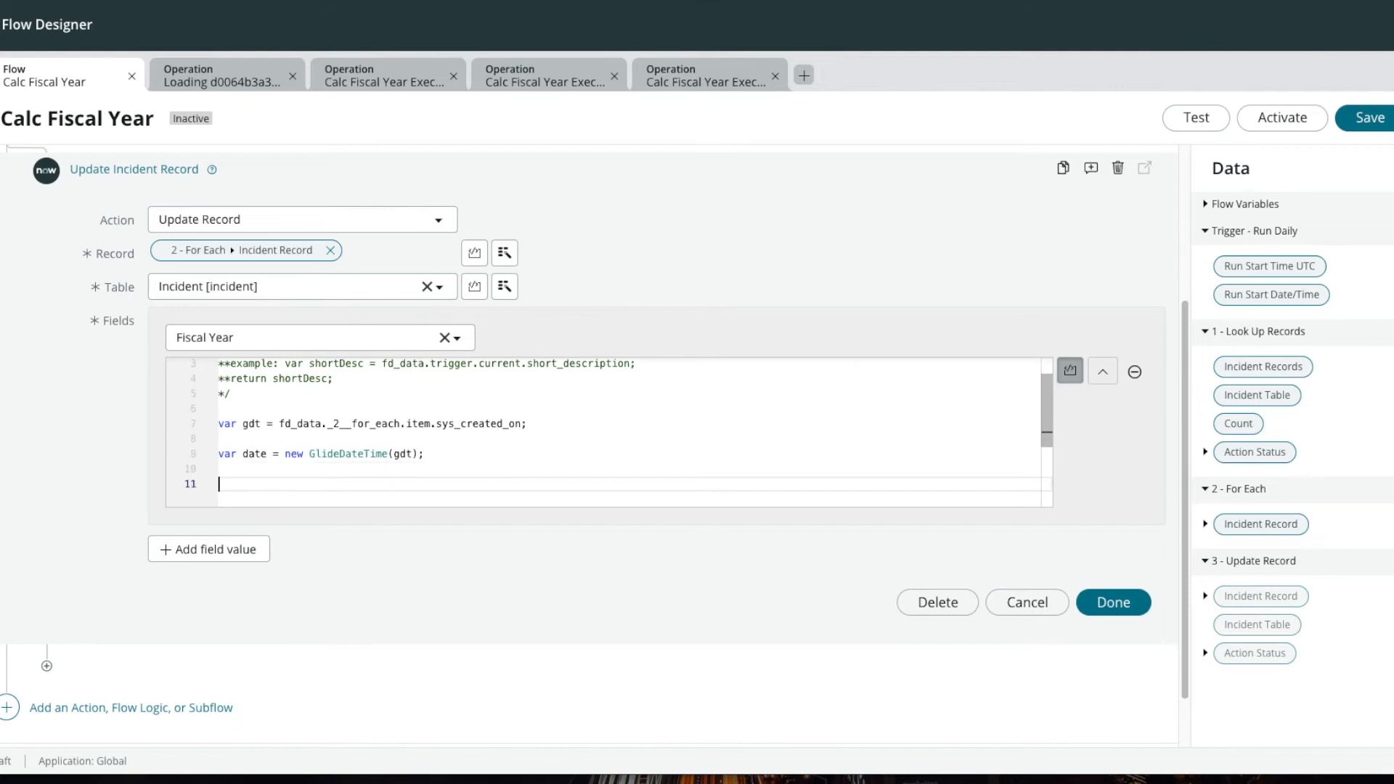
type("if(date.")
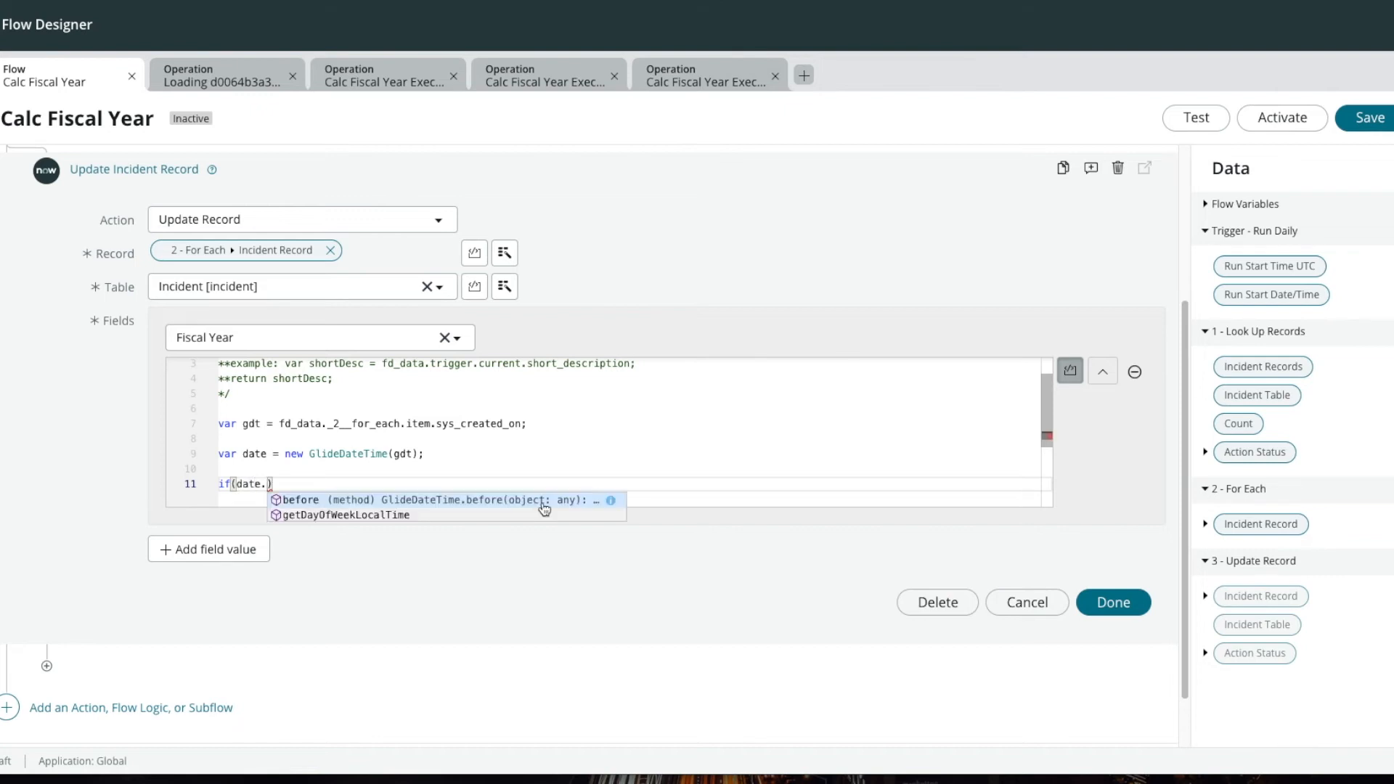
type("get")
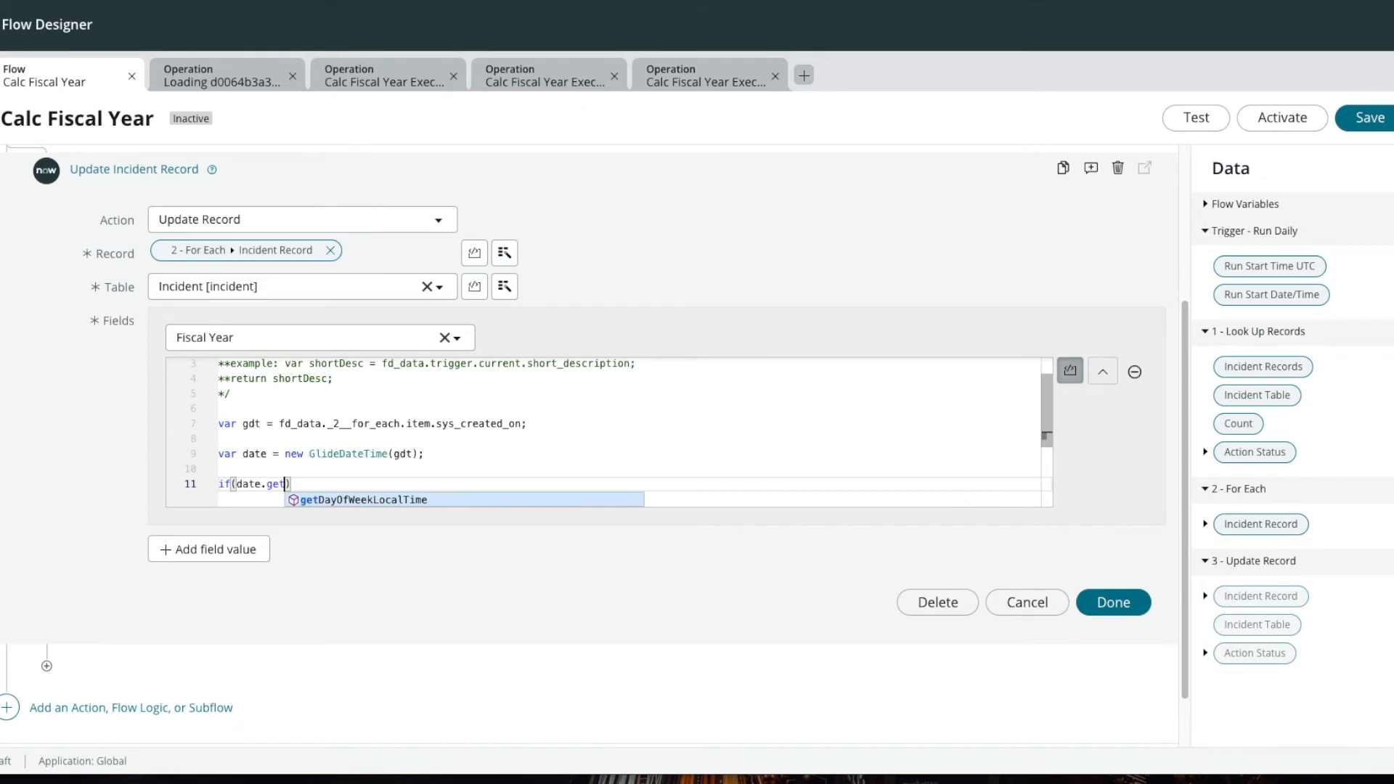
type("Month")
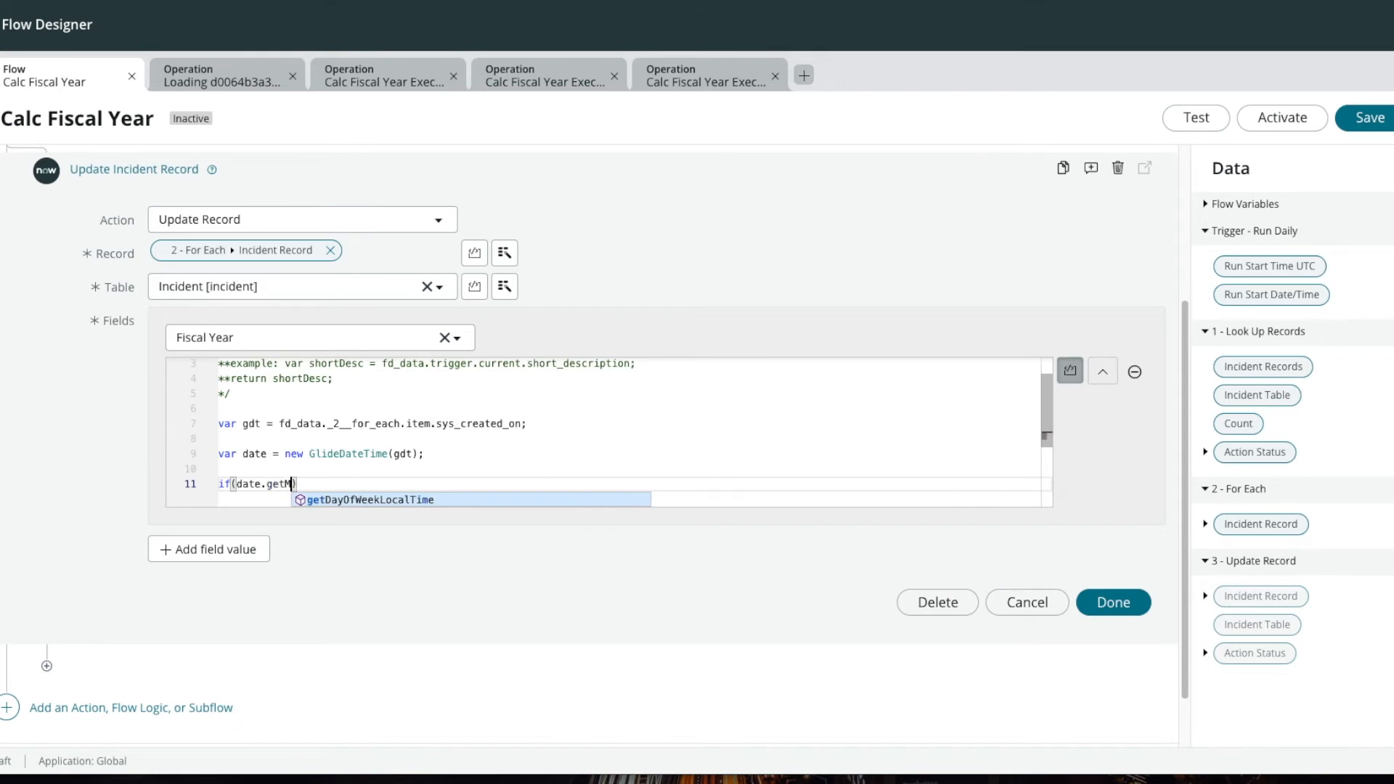
type("UTC()")
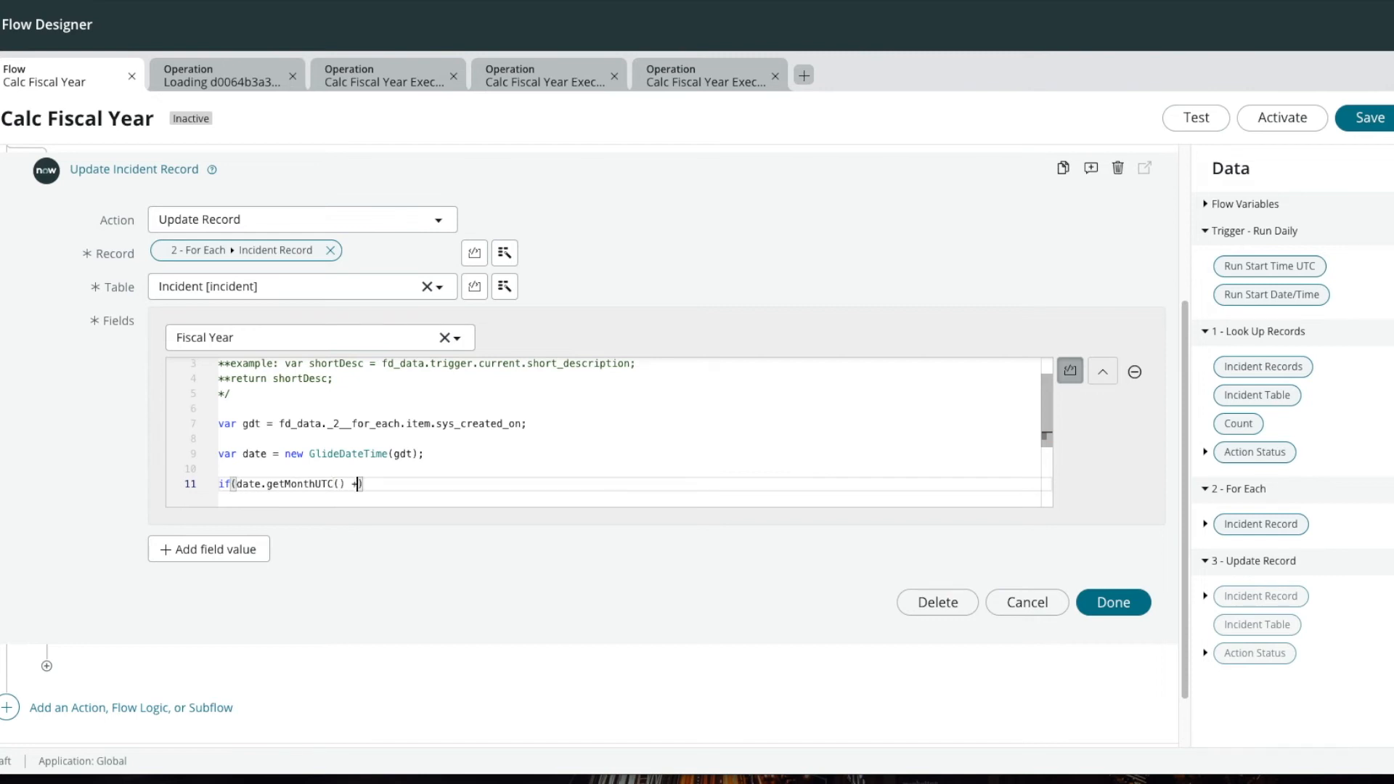
type("+1 <= 3")
key("Right")
type("{")
key("Return")
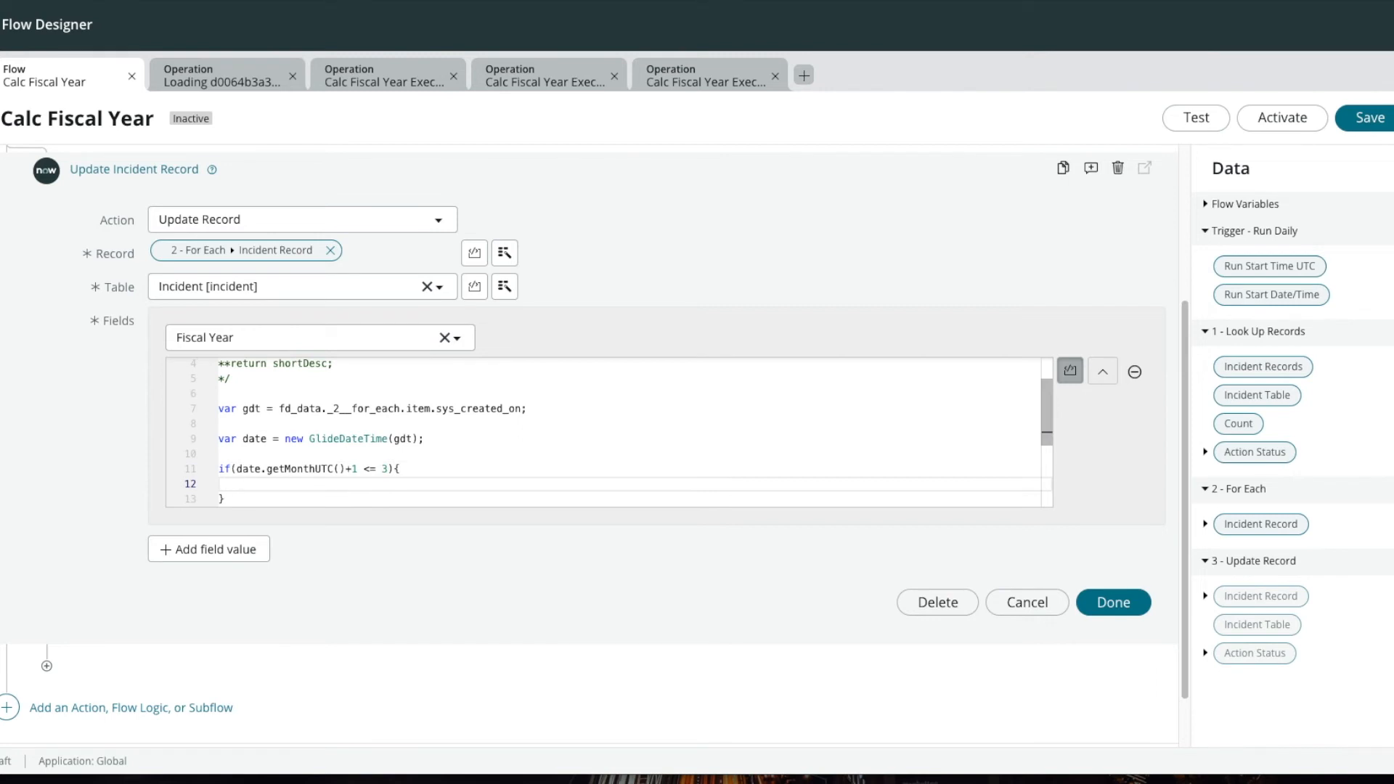
Step: Inside the if block, add the statement return "FY" + date.getYearUTC();
type("ret")
type("urn ")
type("\"F")
type("Y")
type("\"")
type(" + ")
type("data")
type(".")
type("g")
type("et")
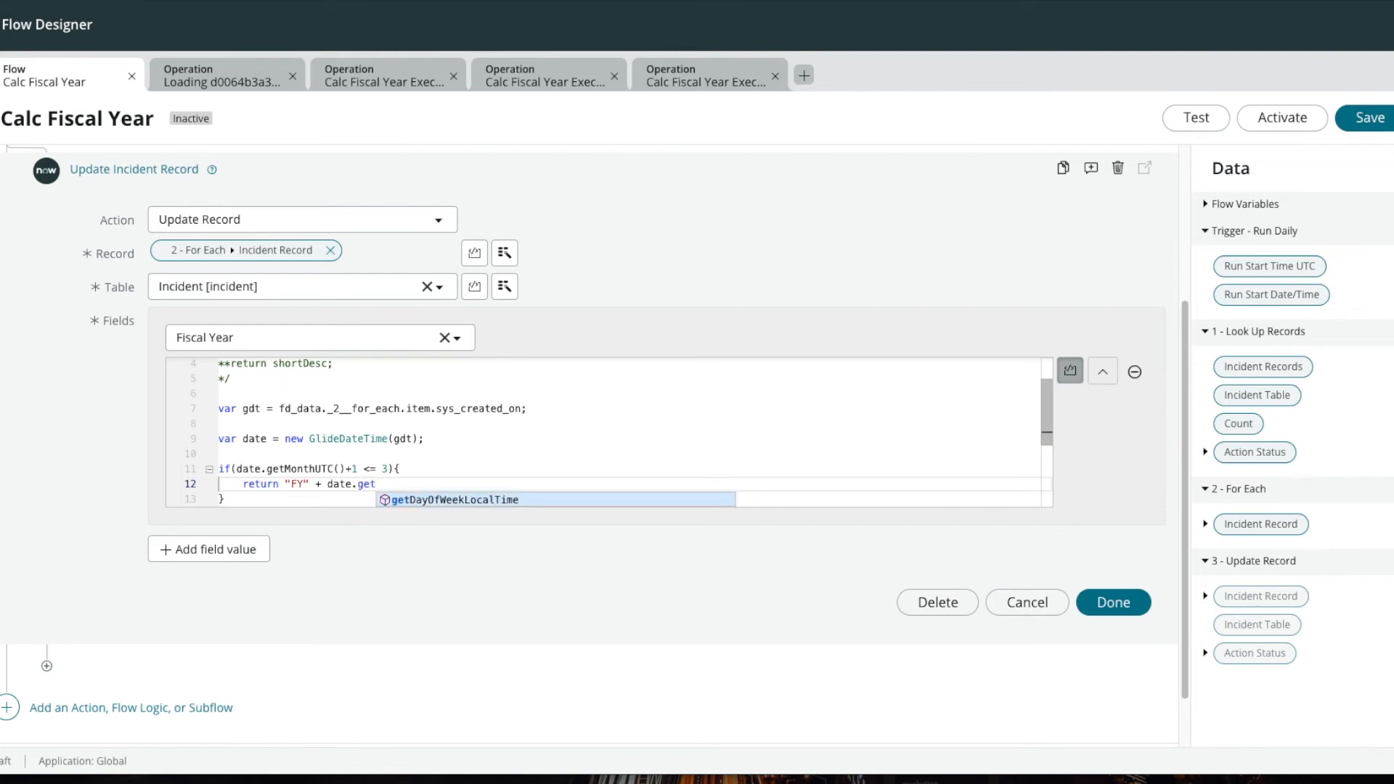
type("Year")
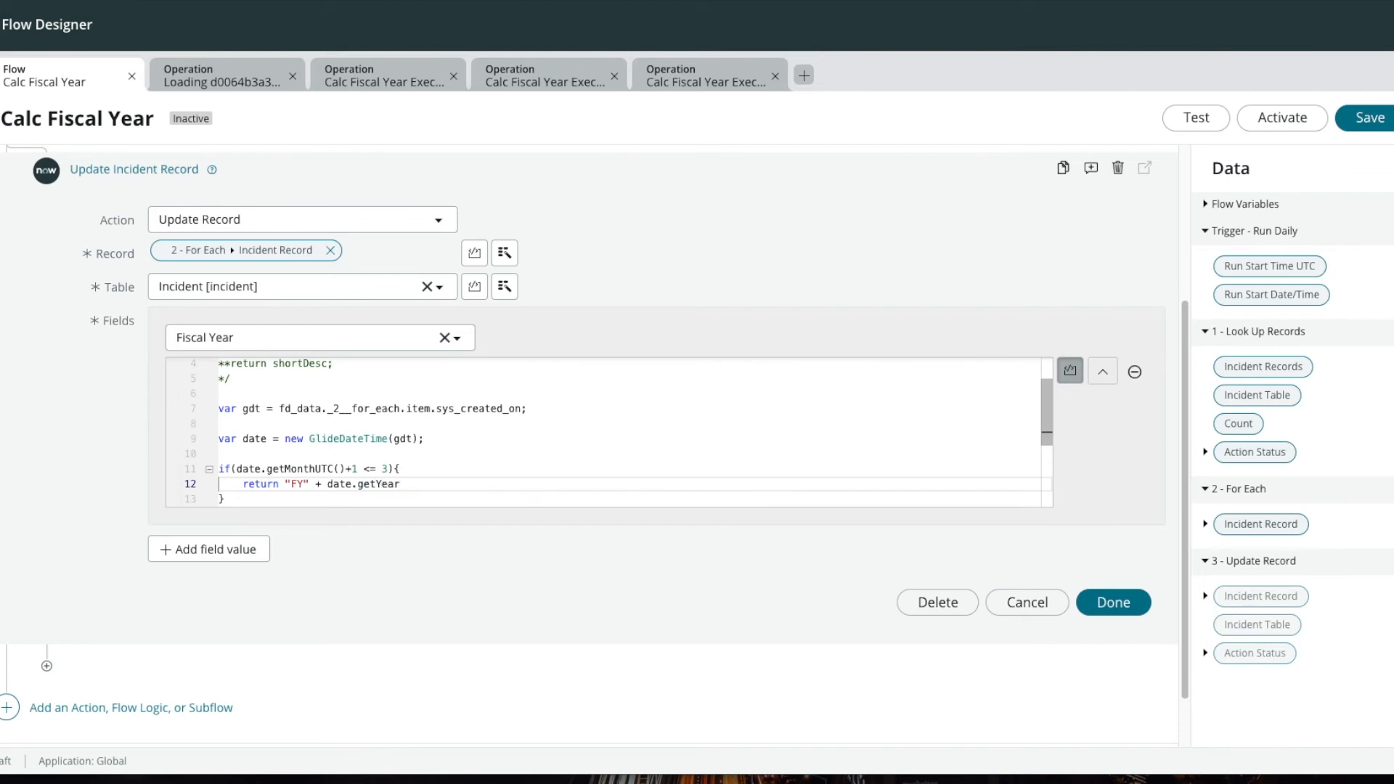
type("UTC();")
Step: Add an else branch containing var fy_year = date.getYearUTC() + 1;
key("Down")
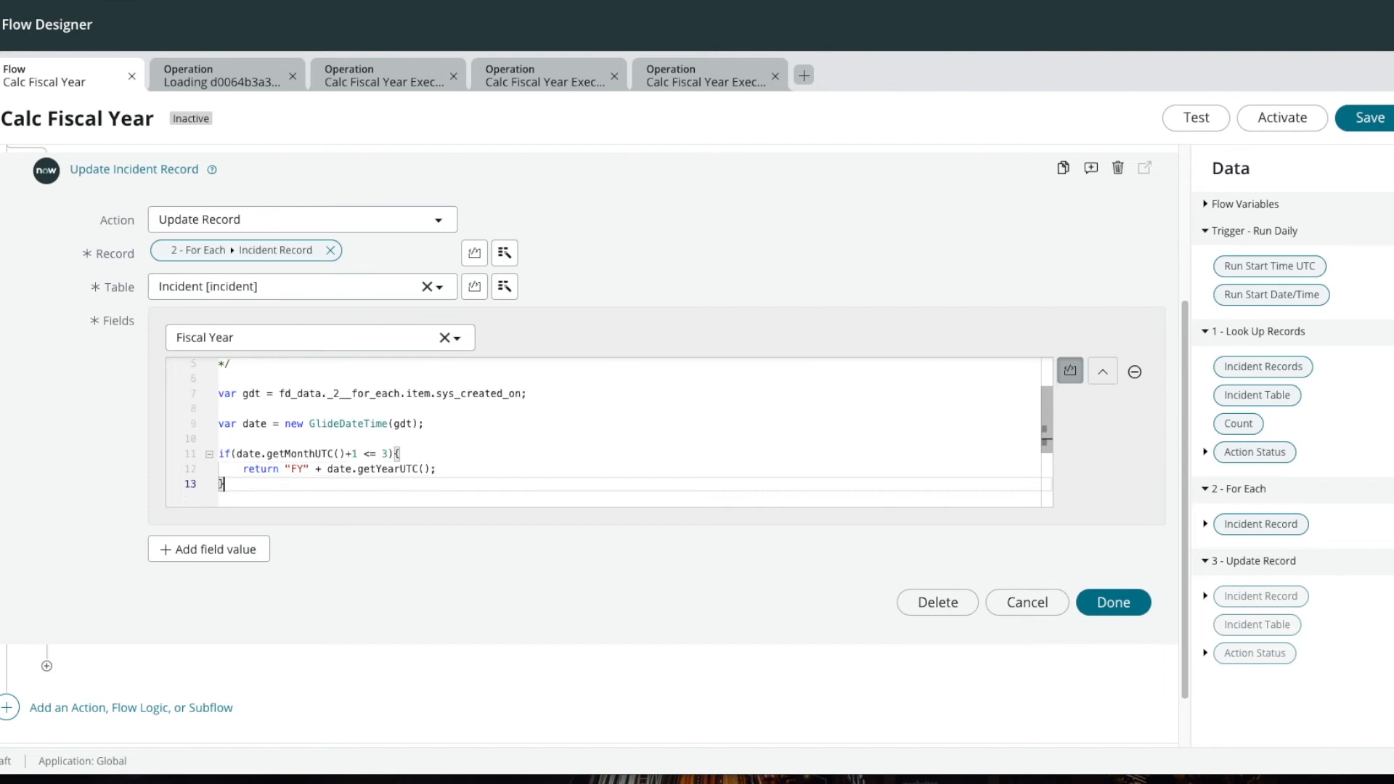
type("else{")
key("Return")
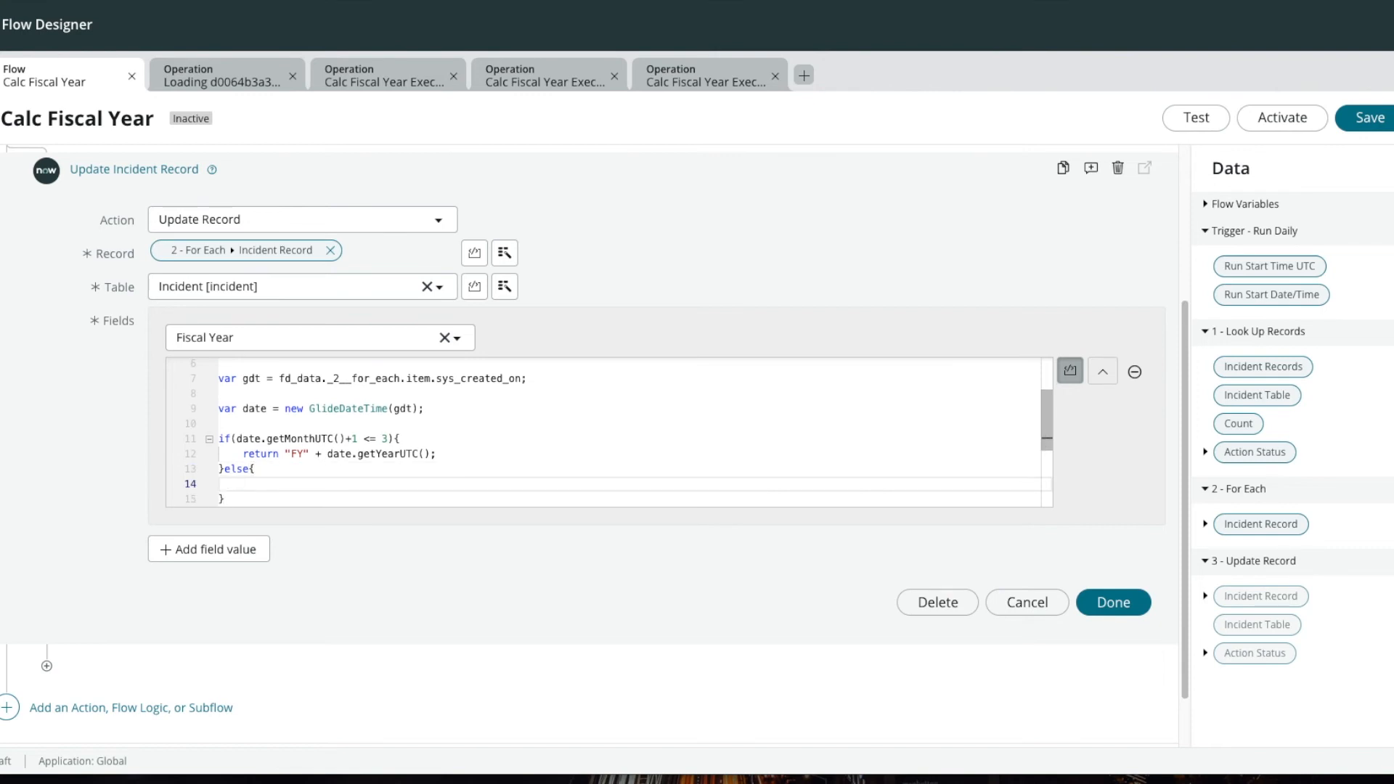
type("var fy_year = date.getYearUTC() +")
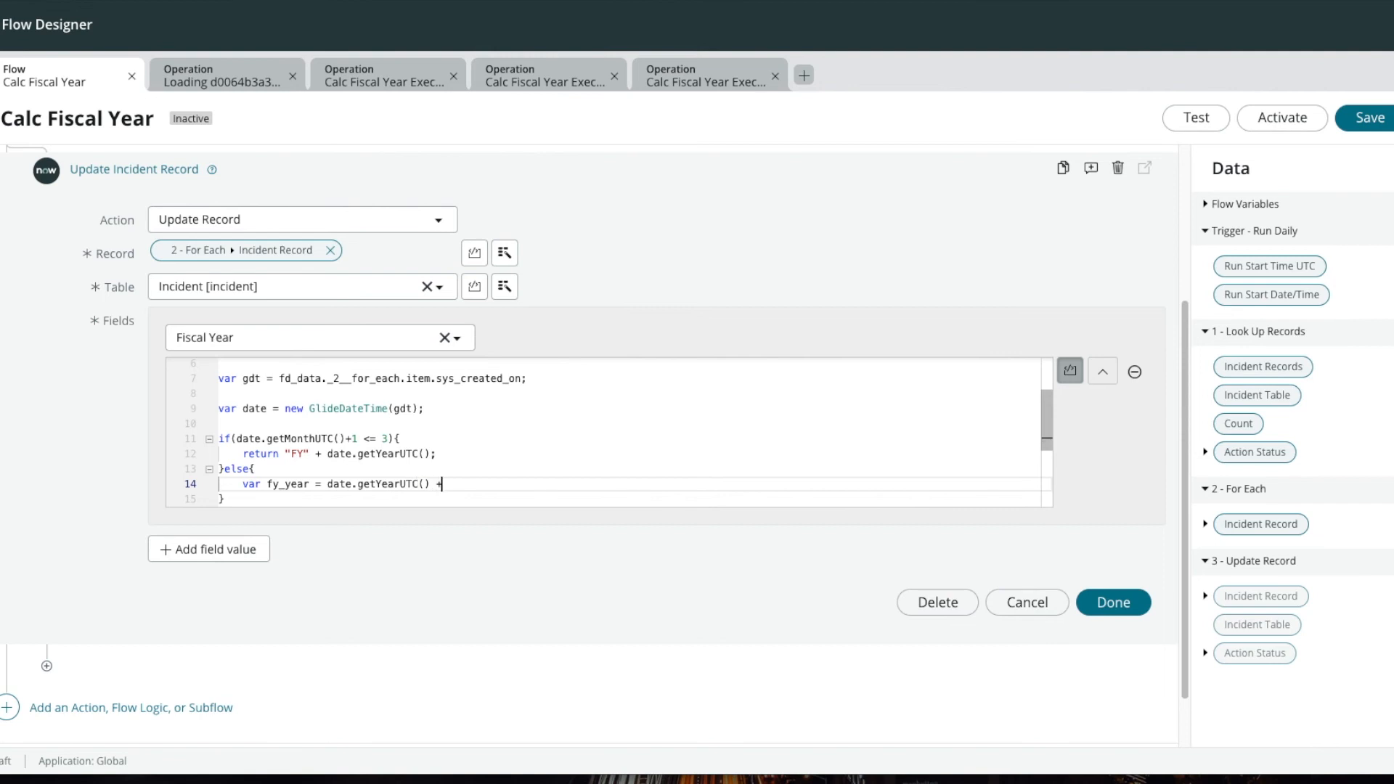
type(" 1;")
Step: Add return "FY" + fy_year; to the else branch and finish the Update Record action
key("Return")
type("r")
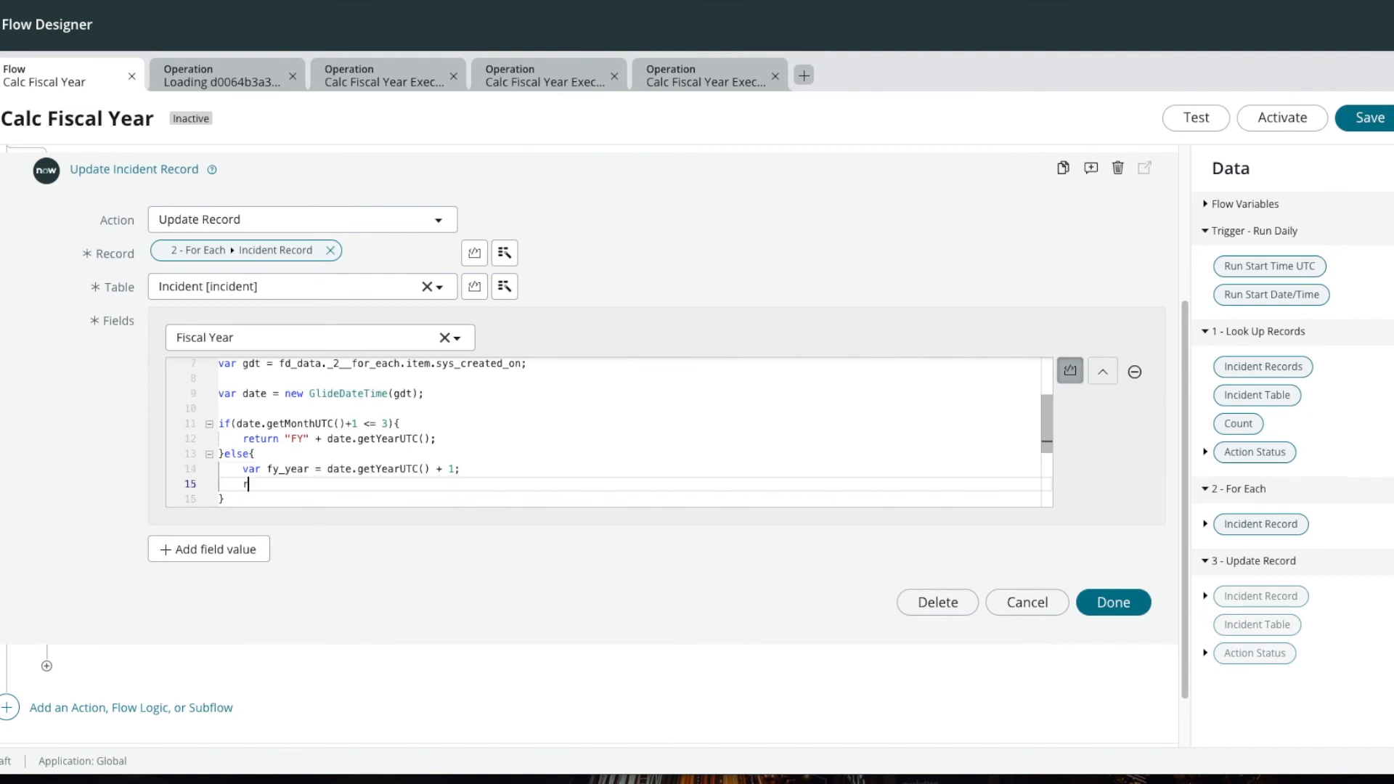
type("eturn \"FY\" + fy_year;")
left_click(1134, 600)
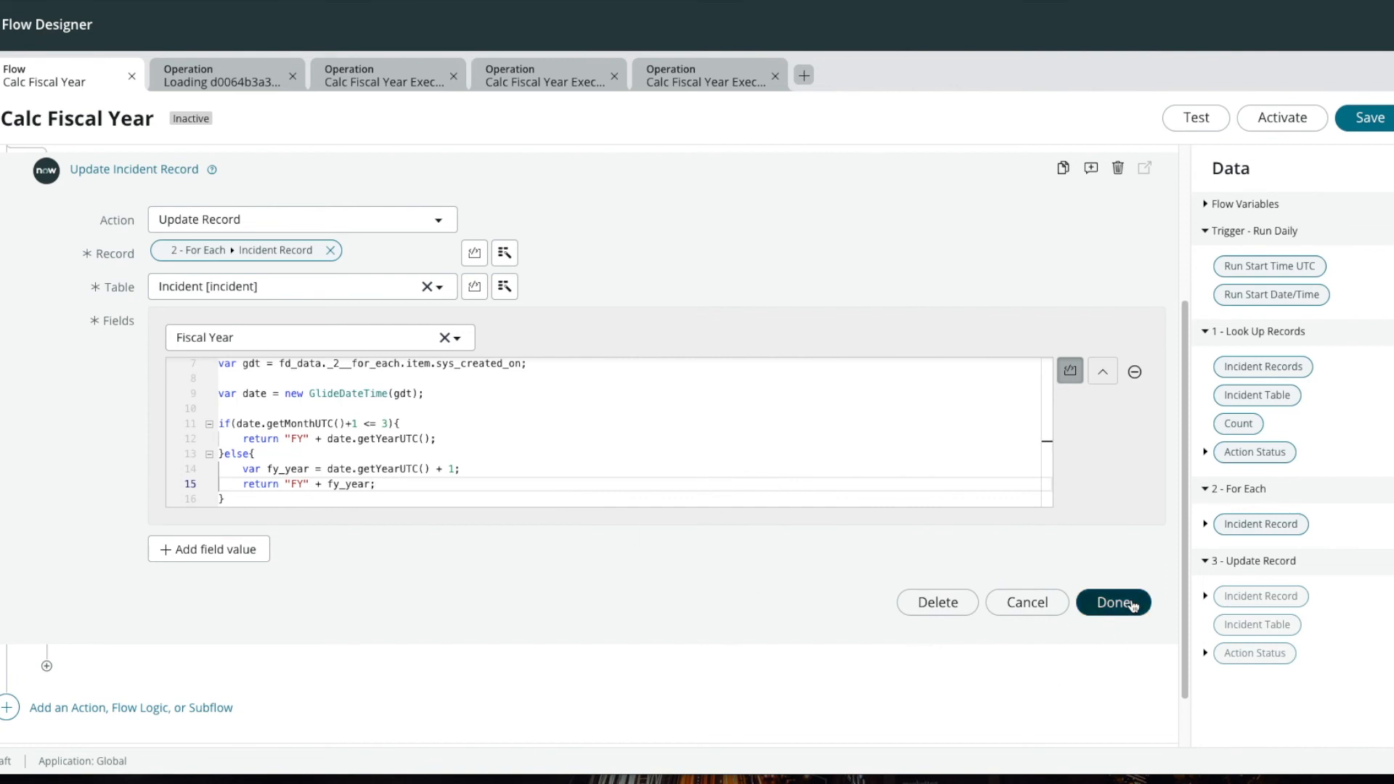
Step: Run a test of the Calc Fiscal Year flow and open its execution details
left_click(1196, 118)
left_click(1008, 281)
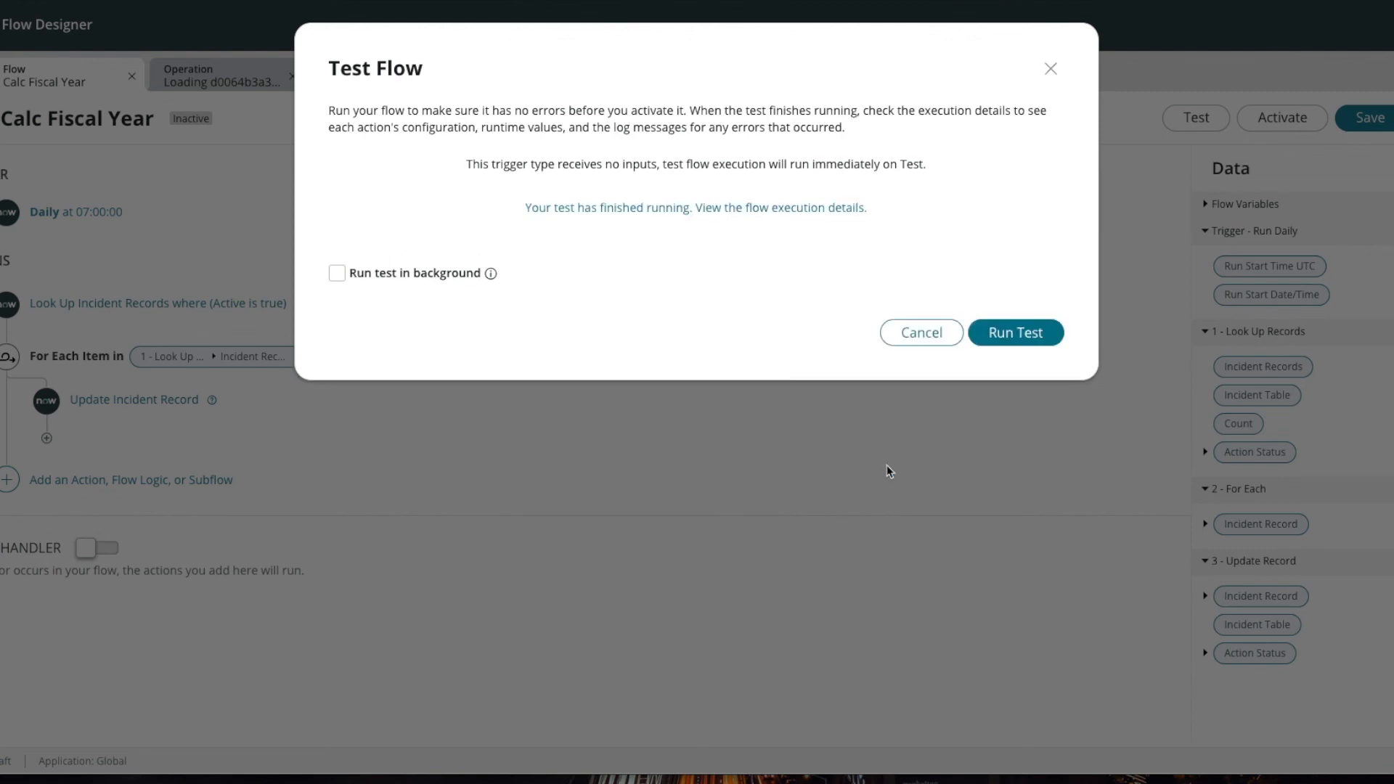
left_click(814, 212)
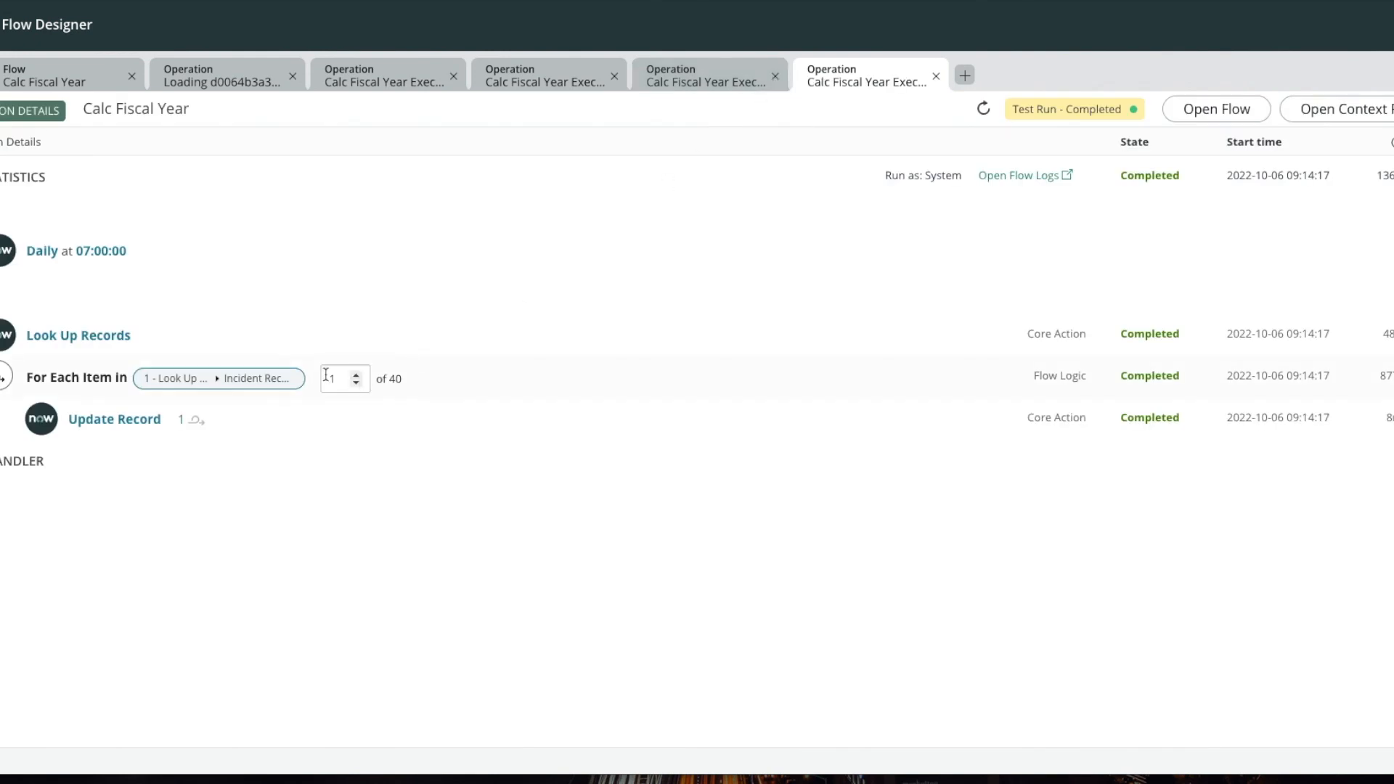
Step: Examine the Look Up Records configuration and output, including the full list of retrieved incidents
left_click(69, 347)
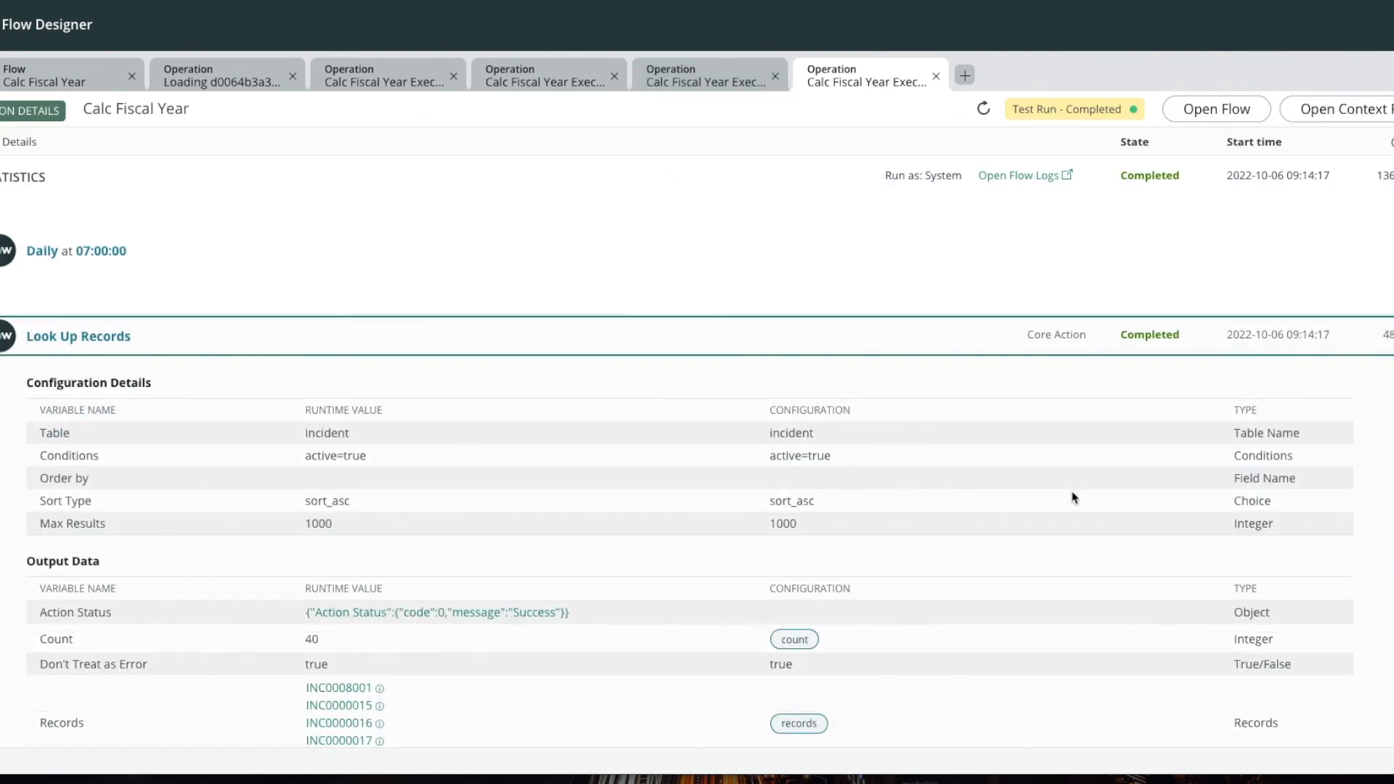
scroll(704, 560, "down", 2)
scroll(320, 584, "down", 1)
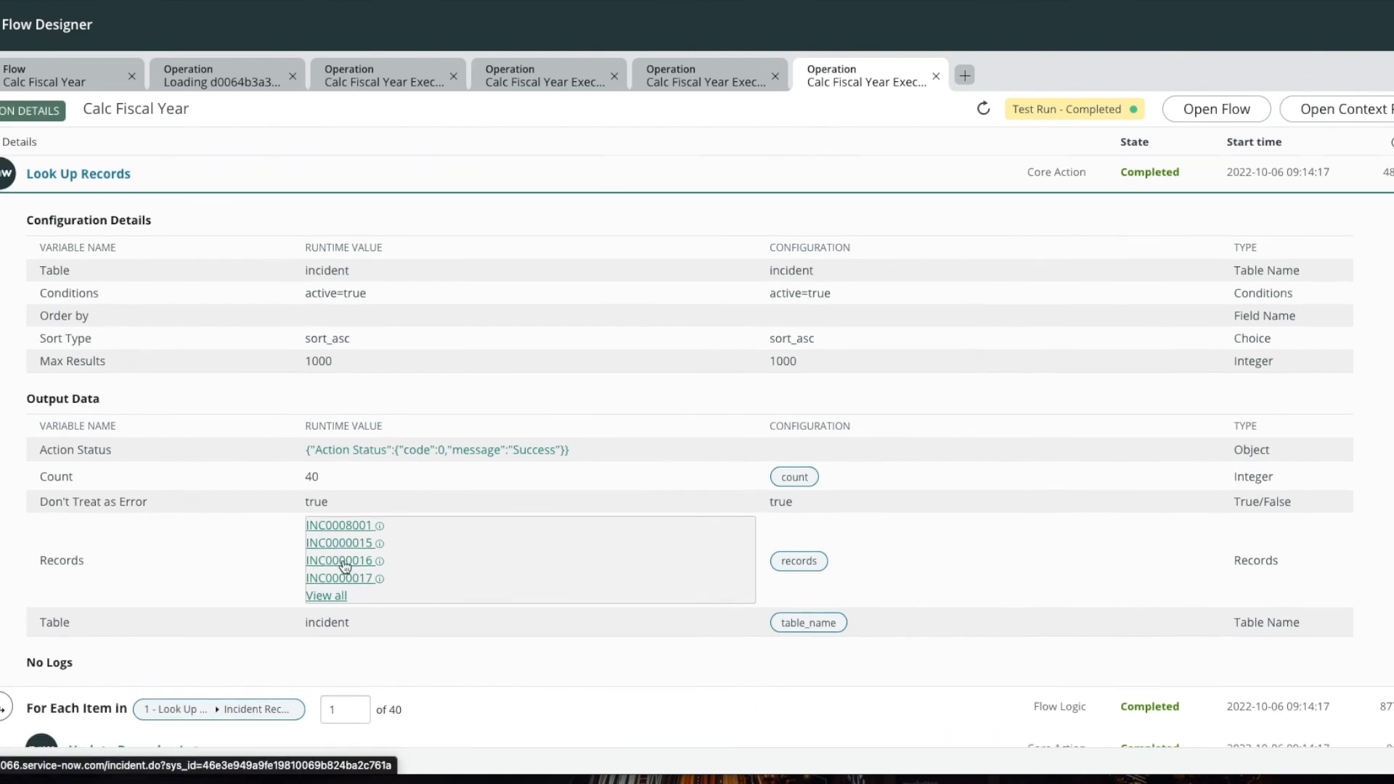
left_click(329, 592)
scroll(657, 473, "down", 1)
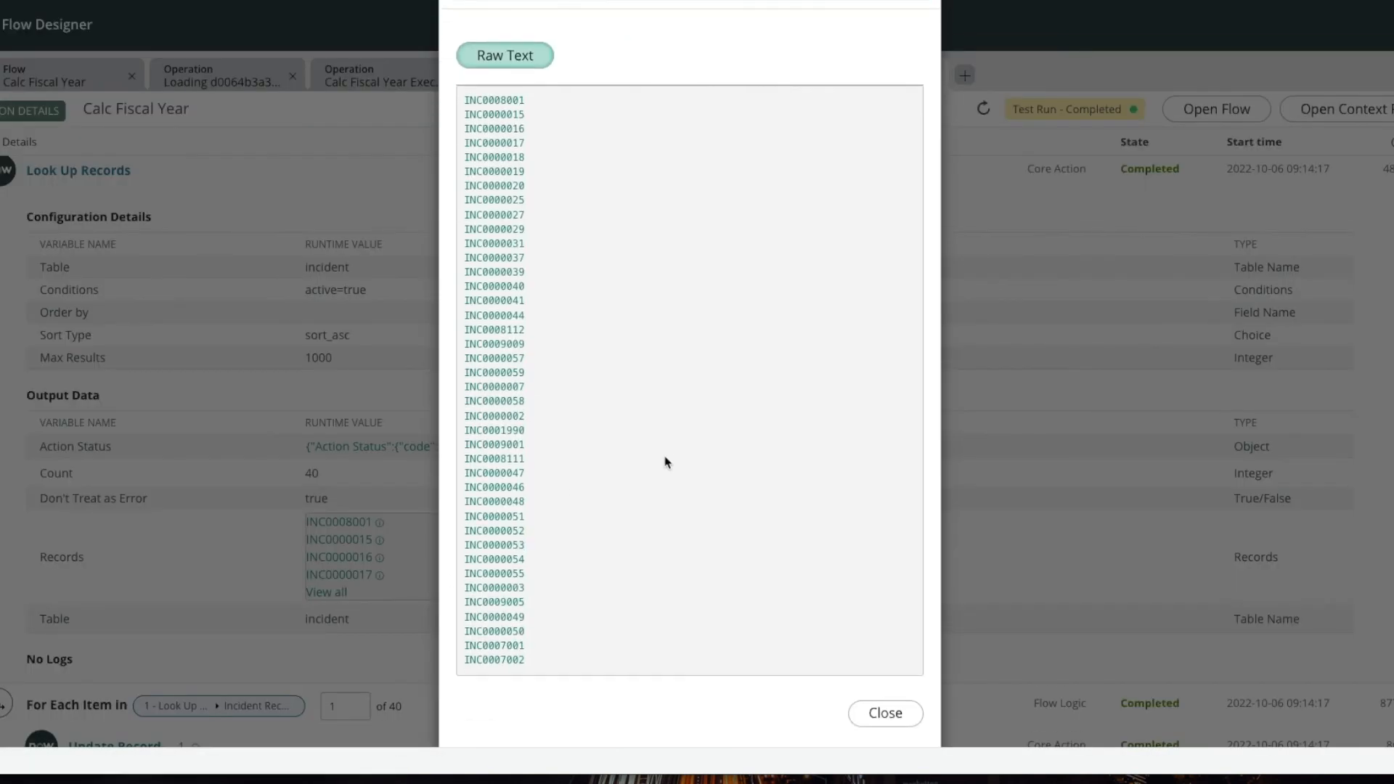
left_click(889, 722)
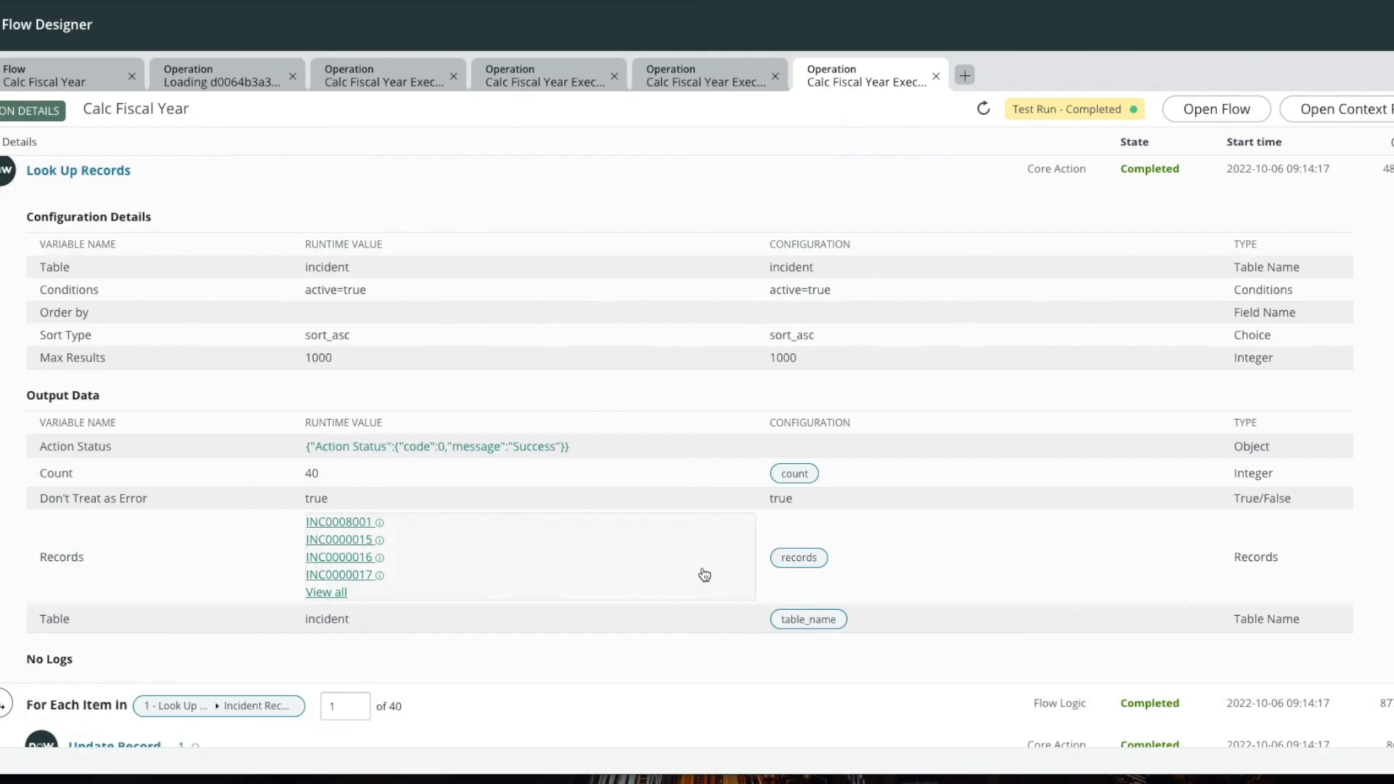
Step: Examine the For Each items and the Fiscal Year value that Update Record writes in the first iteration
scroll(702, 573, "down", 2)
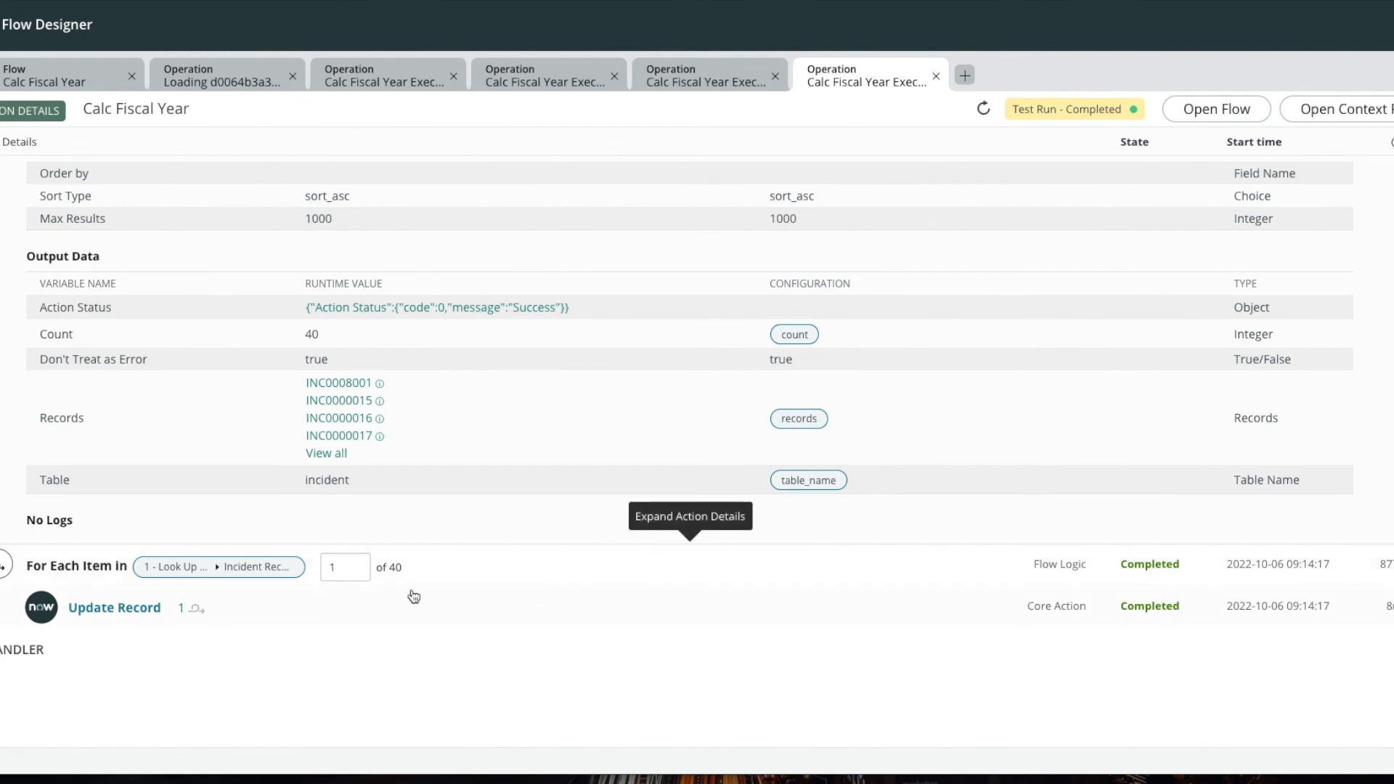
left_click(80, 567)
scroll(501, 555, "down", 3)
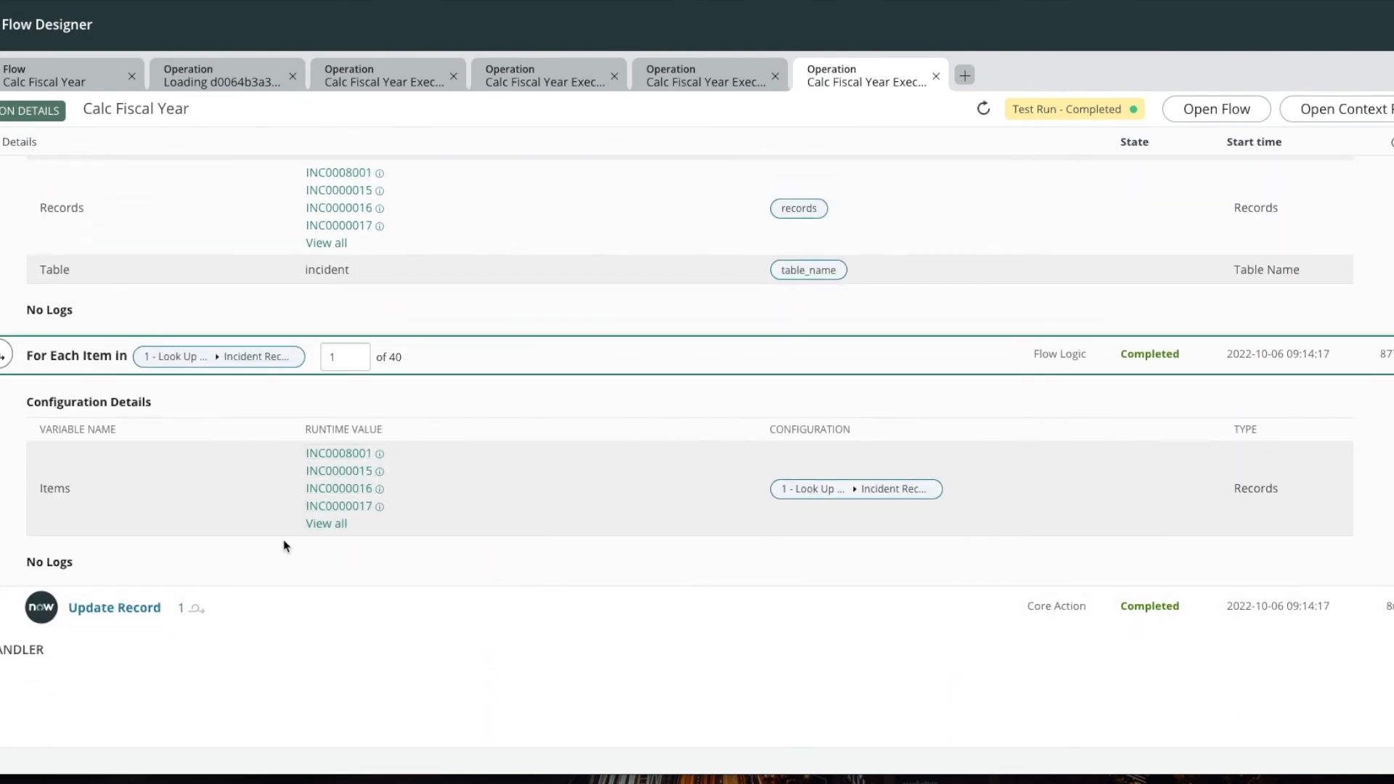
left_click(140, 616)
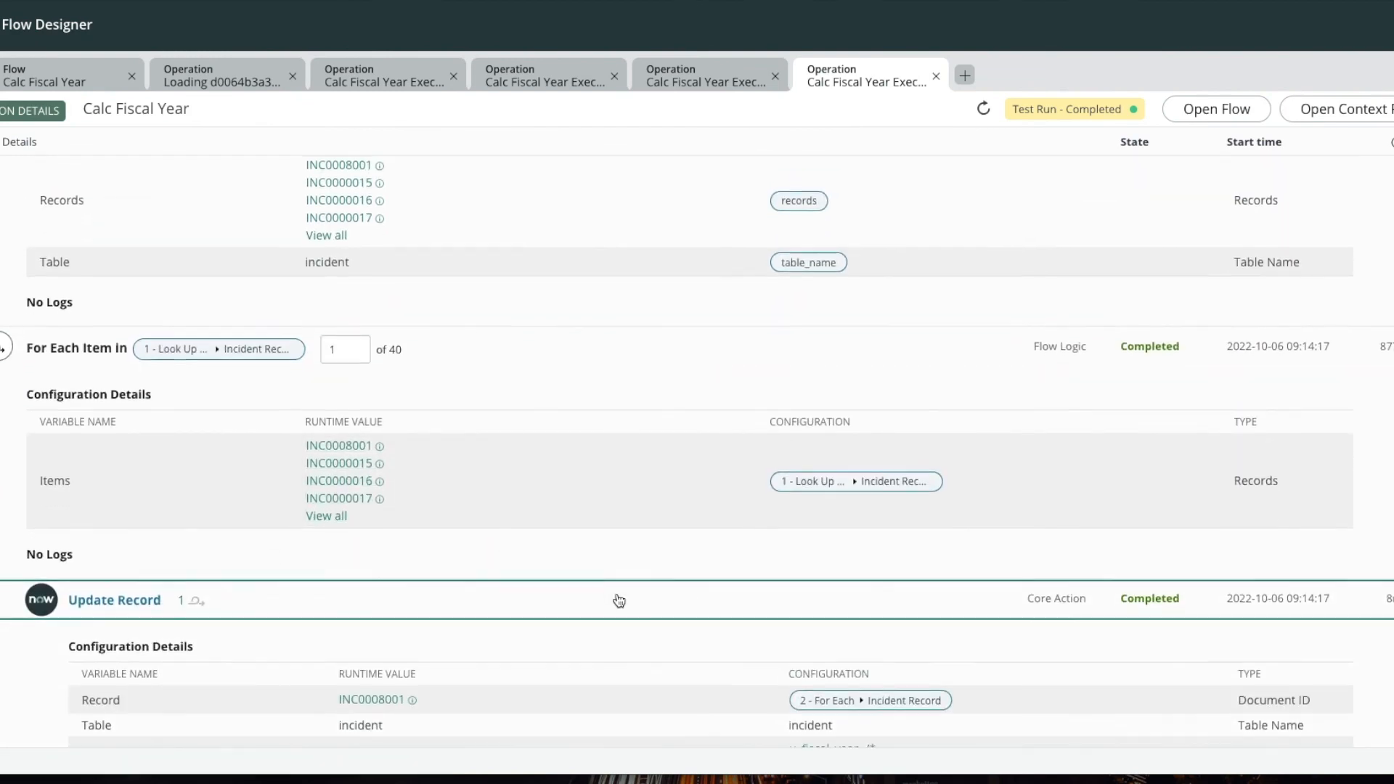
scroll(617, 601, "down", 3)
scroll(621, 600, "down", 2)
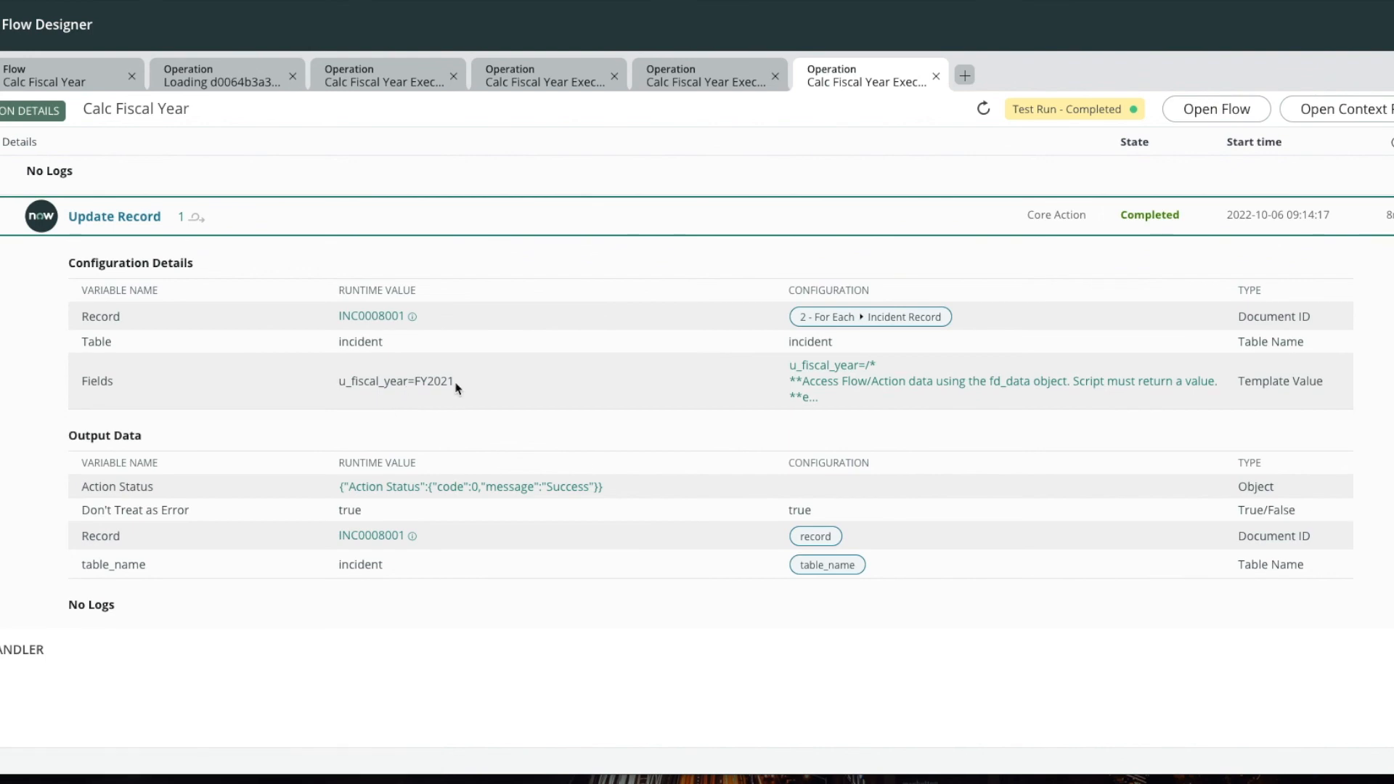
scroll(828, 574, "up", 5)
scroll(828, 574, "up", 3)
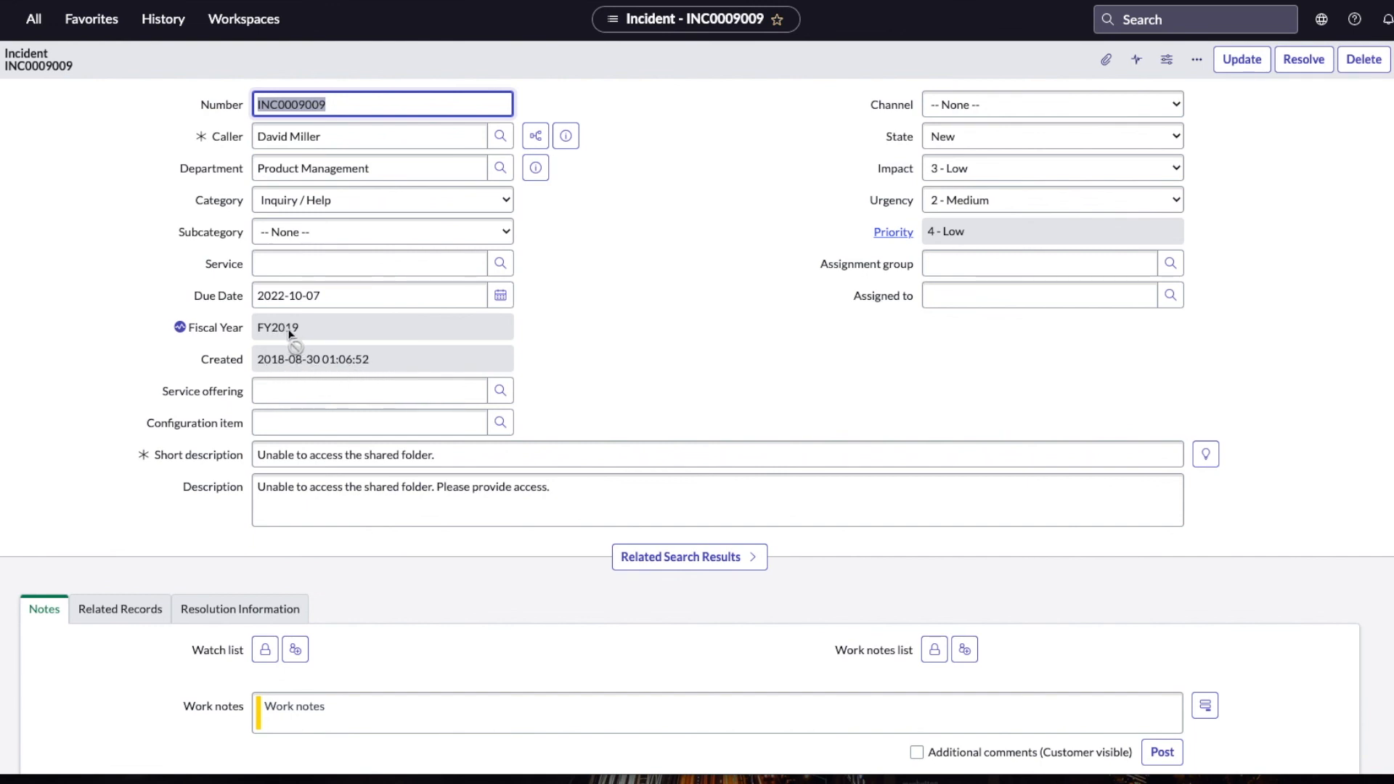
Step: Return to the Incidents list and open incident INC0008001 to check its fiscal year
left_click(2, 60)
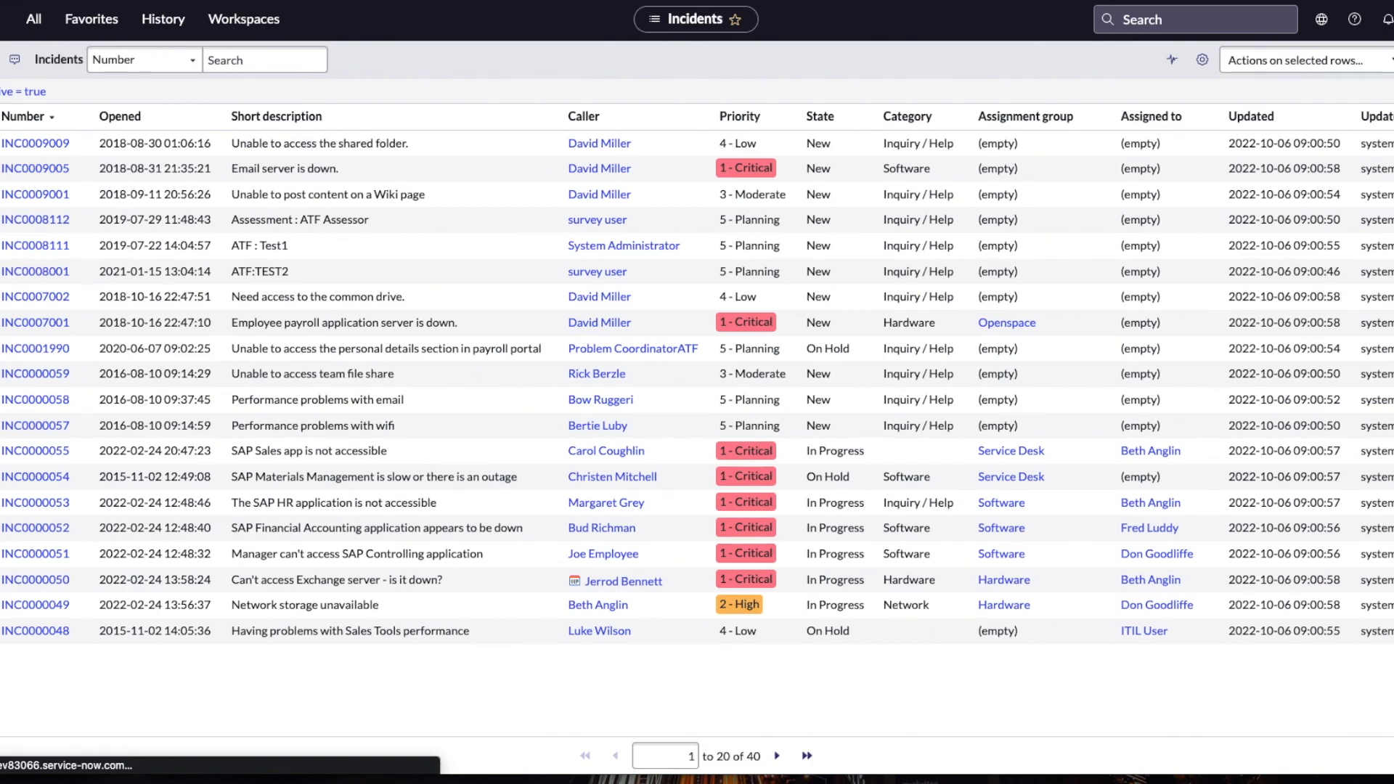
left_click(57, 276)
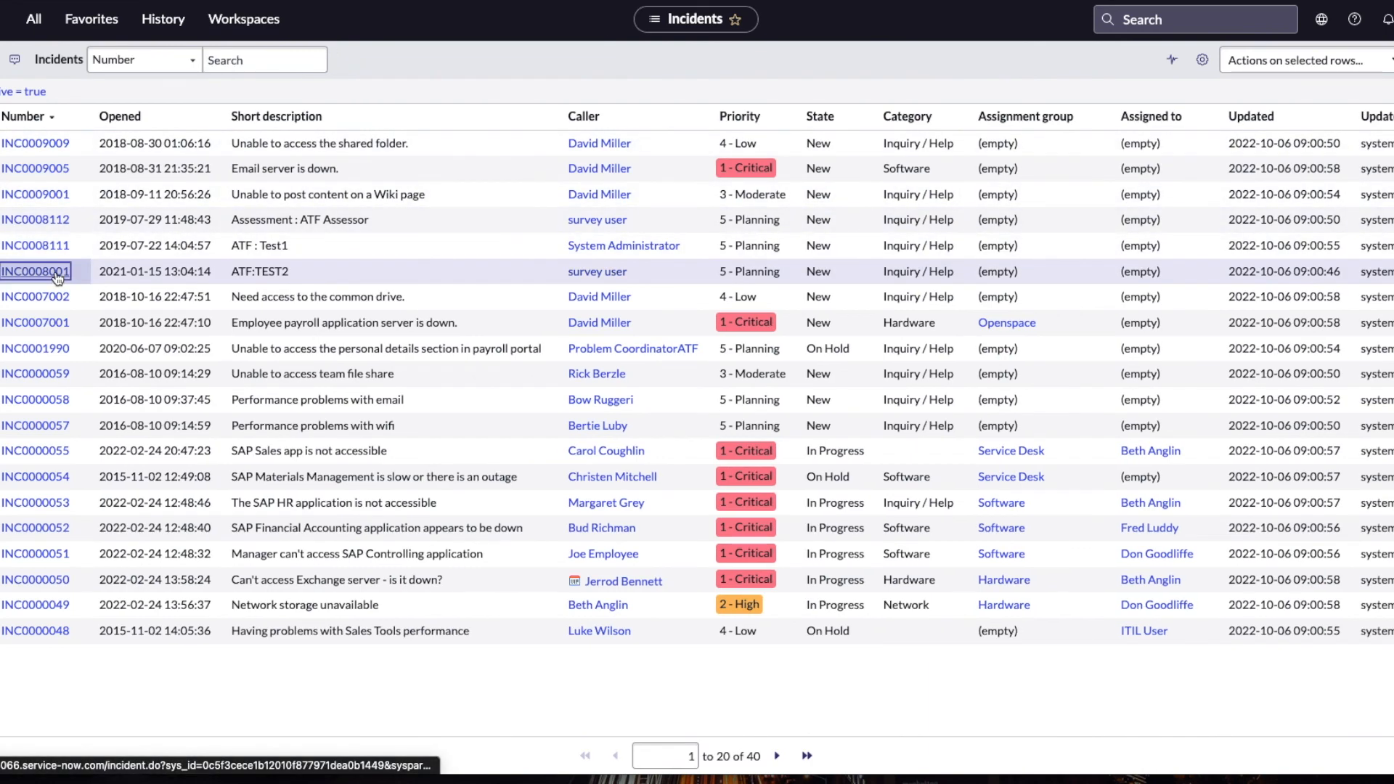